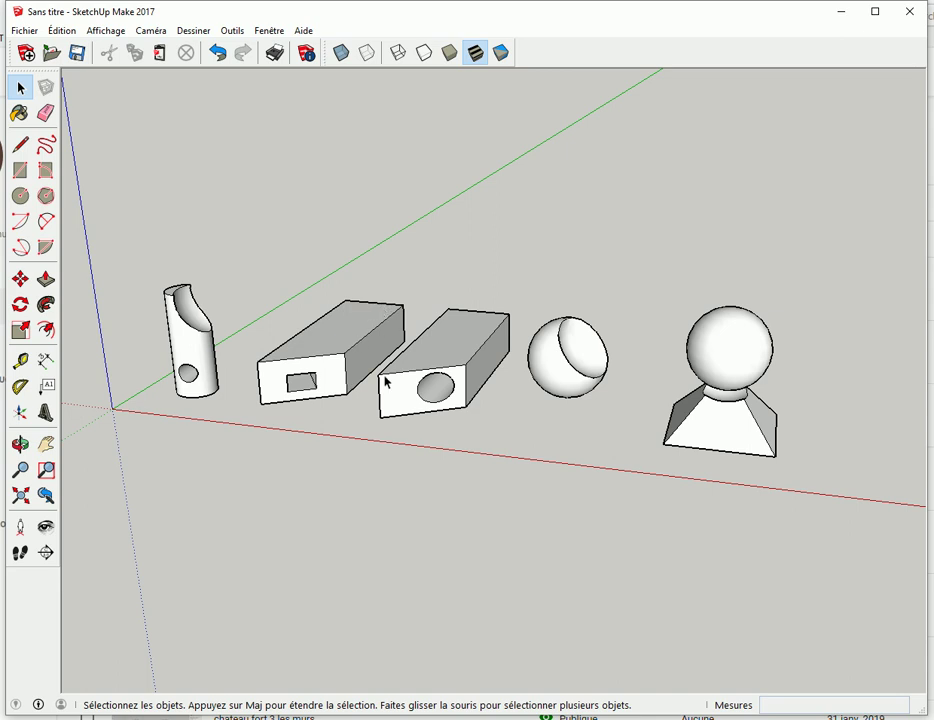
- Turn on X-ray and orbit around the carved spheres, pyramid, boxes and cylinder to inspect them
click(342, 57)
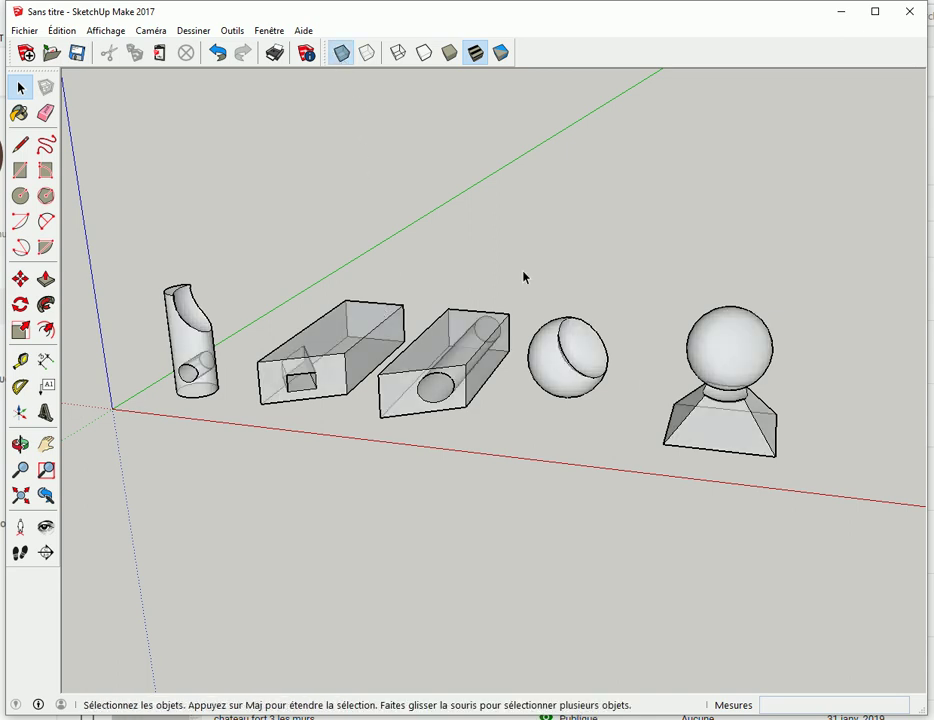
scroll(727, 460, up, 3)
scroll(726, 454, up, 2)
mouse_move(703, 413)
middle_down()
mouse_move(752, 226)
mouse_move(746, 183)
mouse_move(744, 246)
mouse_move(681, 339)
middle_up()
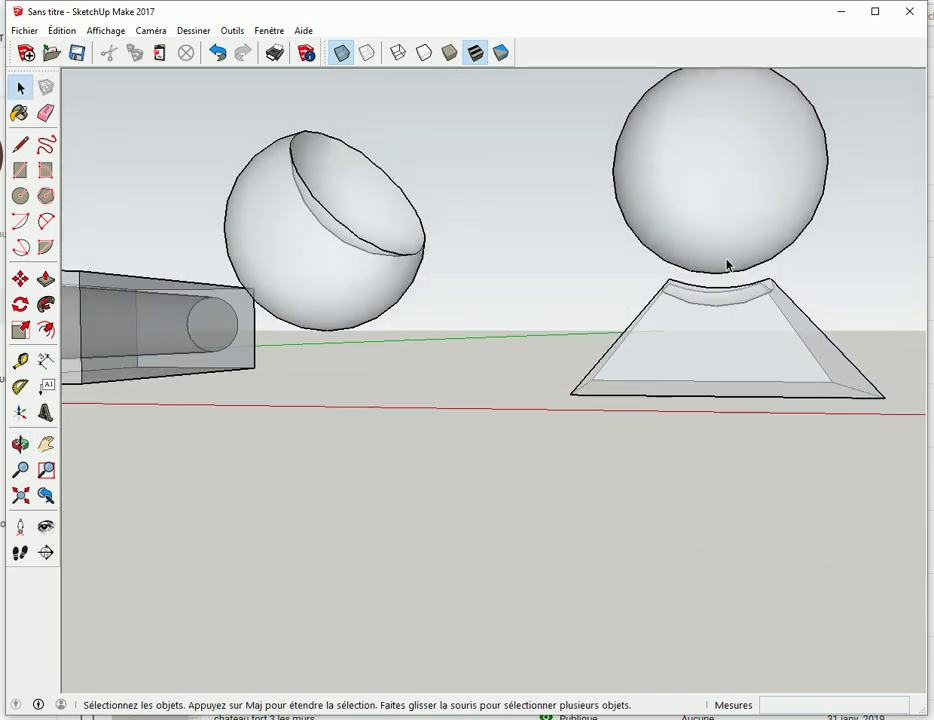
mouse_move(366, 218)
middle_down()
mouse_move(459, 192)
mouse_move(423, 181)
middle_up()
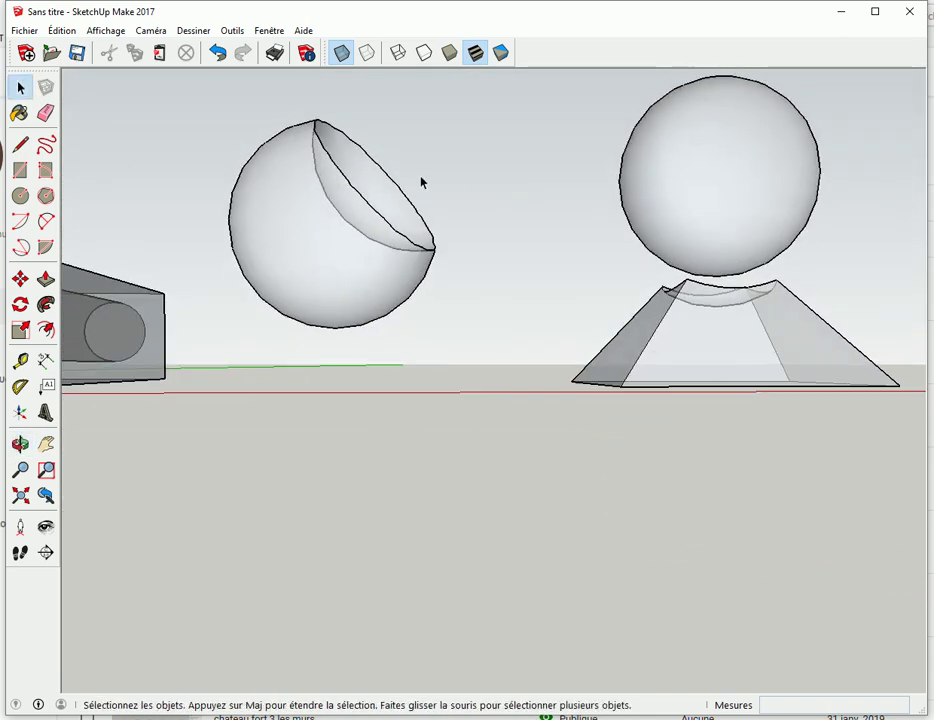
scroll(347, 238, down, 2)
scroll(317, 271, down, 1)
mouse_move(317, 271)
middle_down()
mouse_move(588, 327)
mouse_move(358, 308)
mouse_move(508, 247)
mouse_move(734, 286)
mouse_move(640, 411)
middle_up()
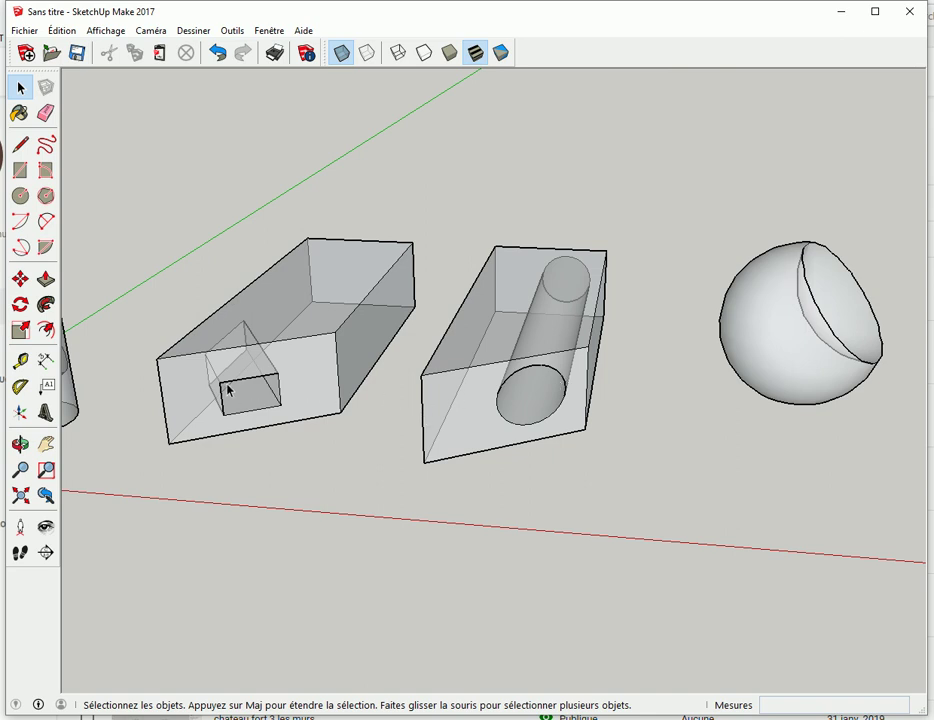
scroll(213, 398, down, 1)
mouse_move(213, 398)
middle_down()
mouse_move(573, 390)
mouse_move(590, 427)
mouse_move(502, 441)
middle_up()
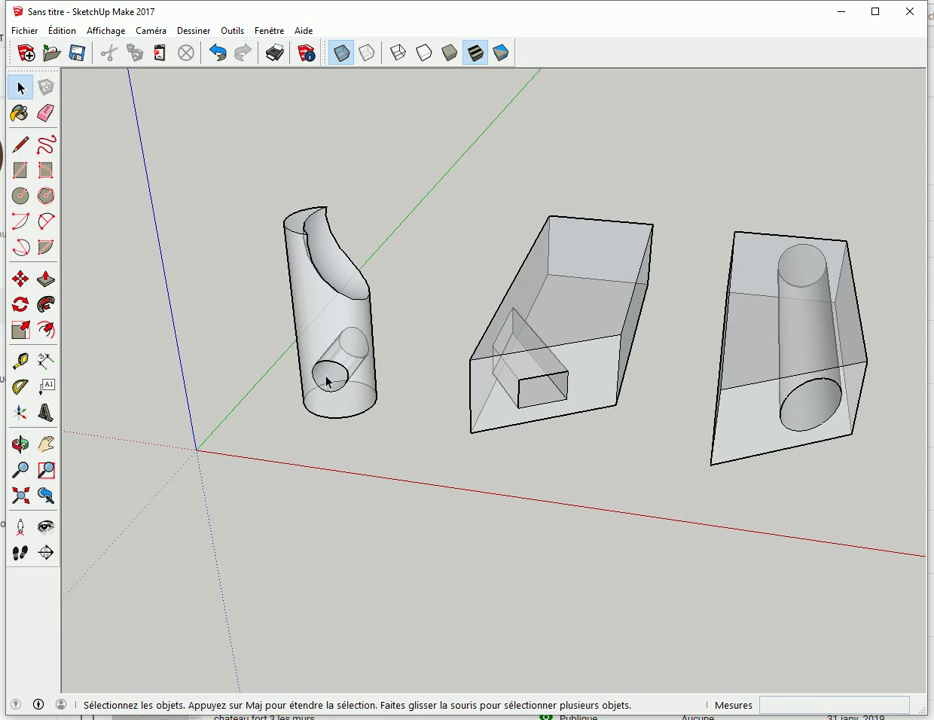
mouse_move(306, 350)
middle_down()
mouse_move(304, 338)
mouse_move(480, 330)
middle_up()
mouse_move(333, 284)
middle_down()
mouse_move(400, 331)
mouse_move(594, 388)
mouse_move(465, 419)
mouse_move(309, 430)
mouse_move(229, 404)
middle_up()
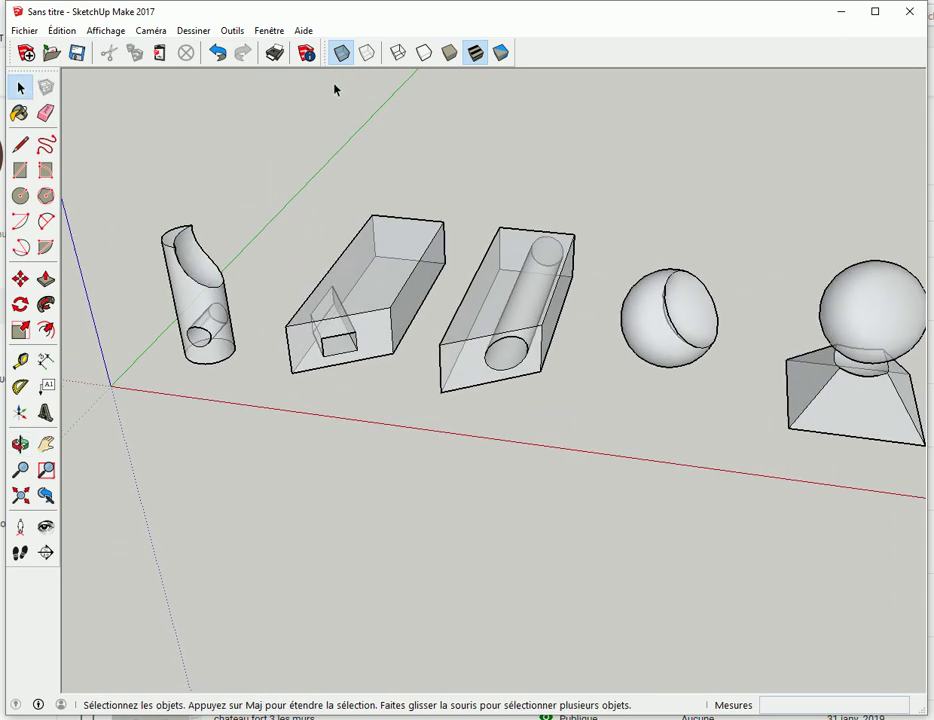
- Make the solids opaque again and delete all five carved solids
click(341, 52)
mouse_move(150, 129)
middle_down()
mouse_move(340, 271)
mouse_move(190, 177)
middle_up()
drag(142, 150, 812, 474)
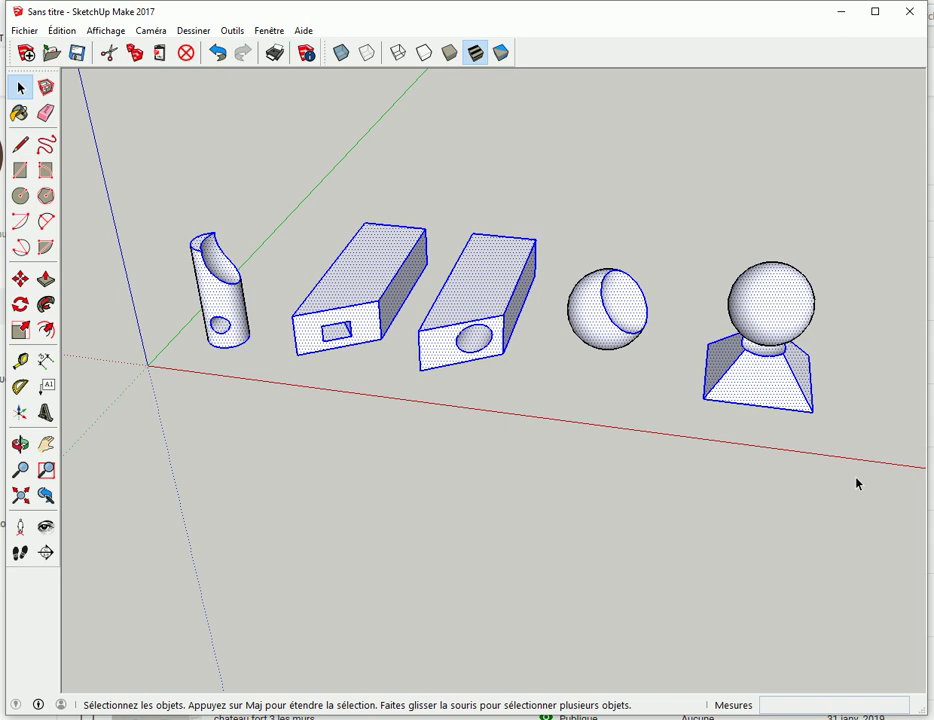
key(Delete)
- Paste and place the plain set of solids, then turn X-ray back on
key(ctrl+v)
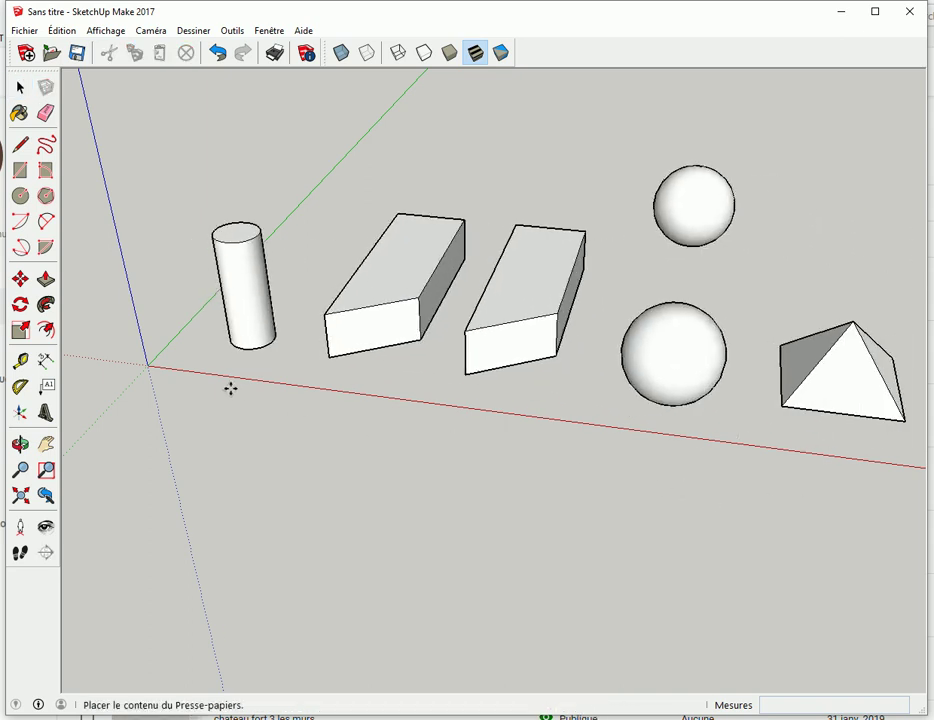
click(184, 389)
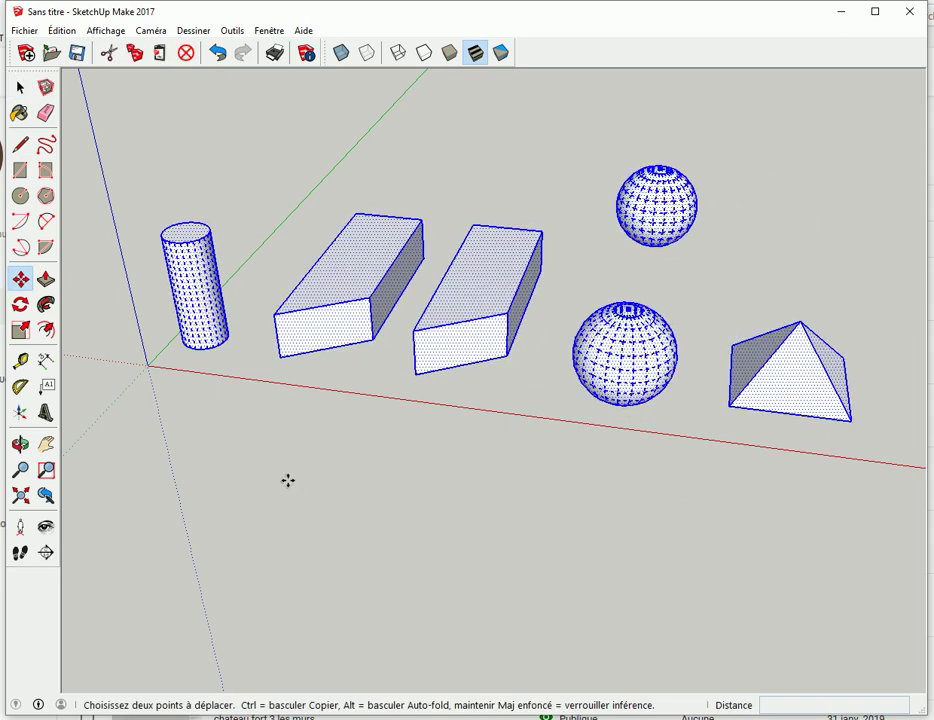
key(space)
click(356, 506)
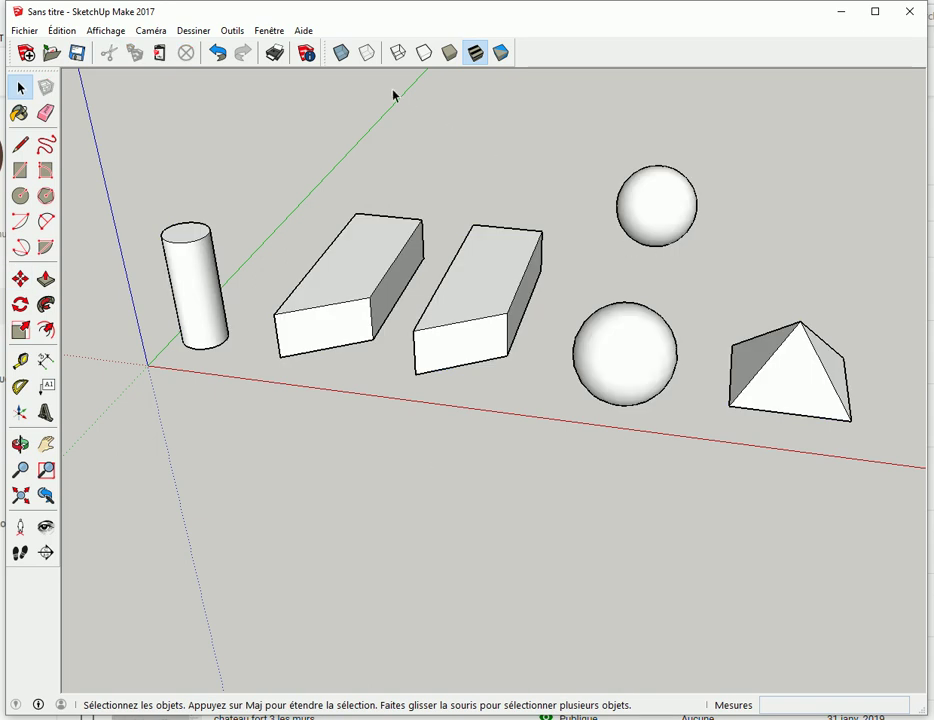
click(341, 52)
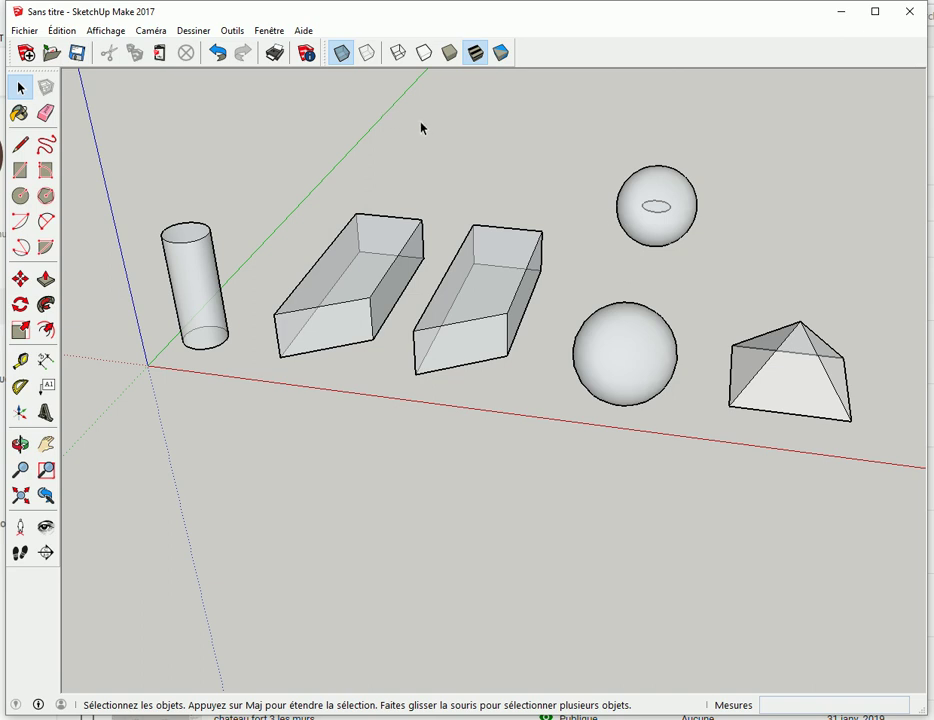
click(341, 52)
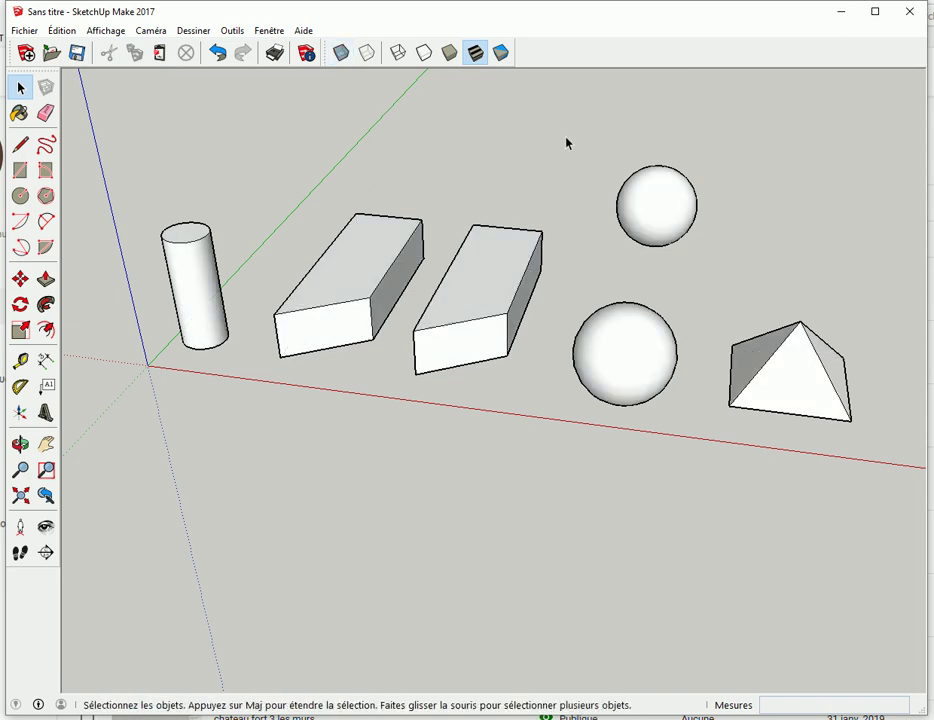
click(672, 210)
key(m)
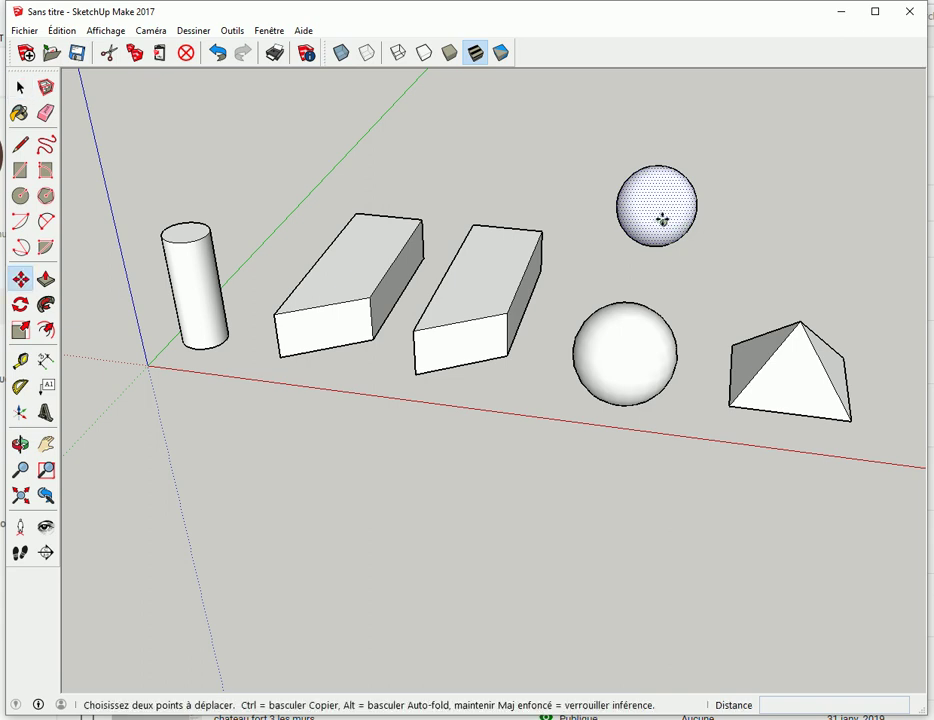
click(660, 218)
click(771, 240)
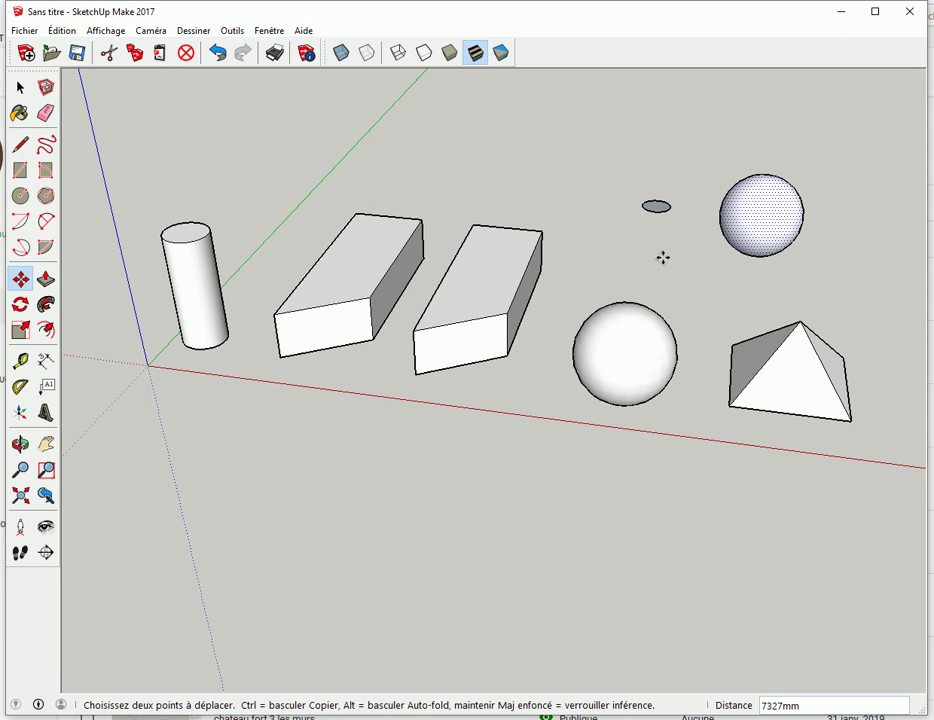
click(217, 52)
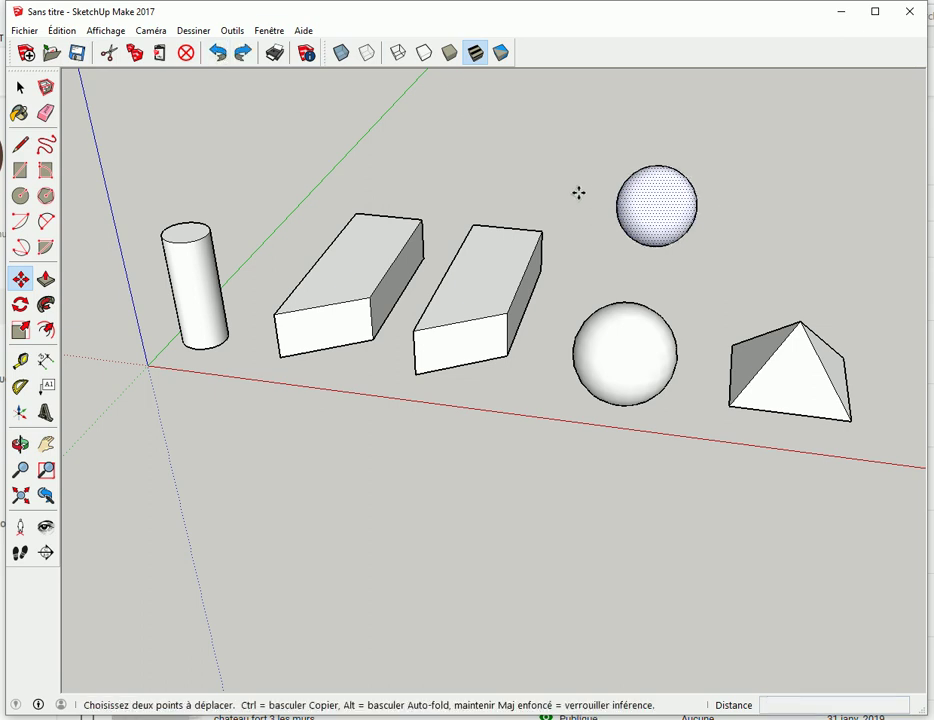
key(space)
drag(595, 148, 703, 265)
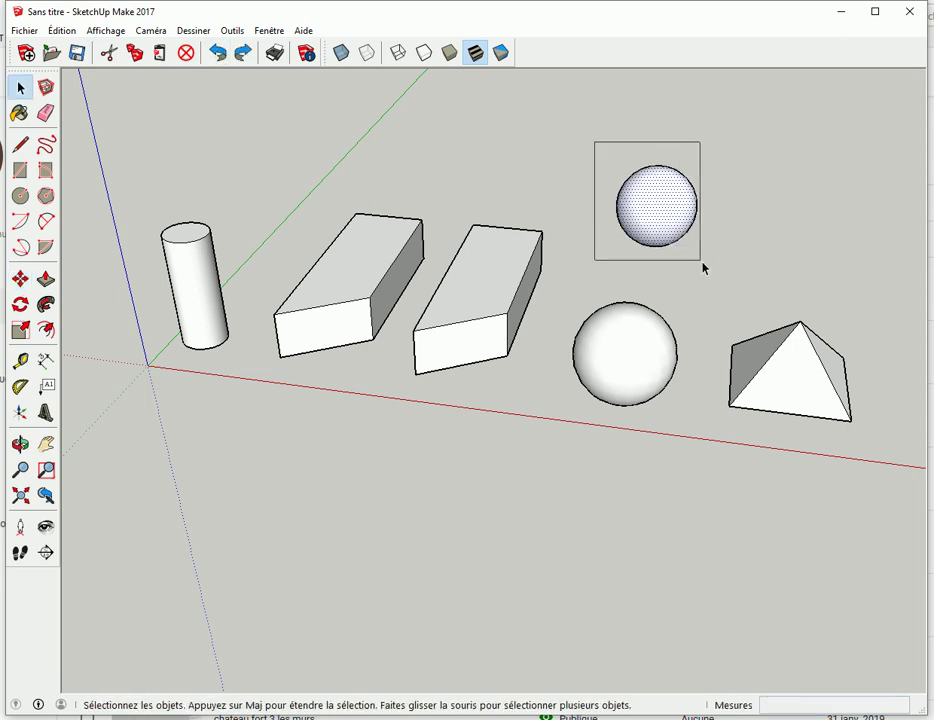
click(336, 53)
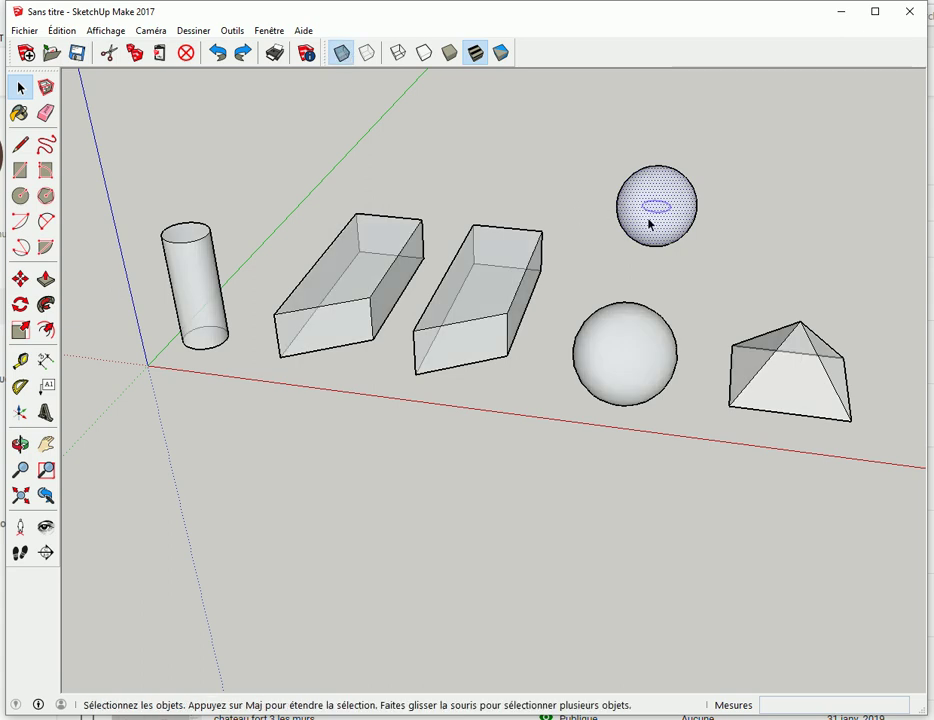
scroll(663, 226, up, 5)
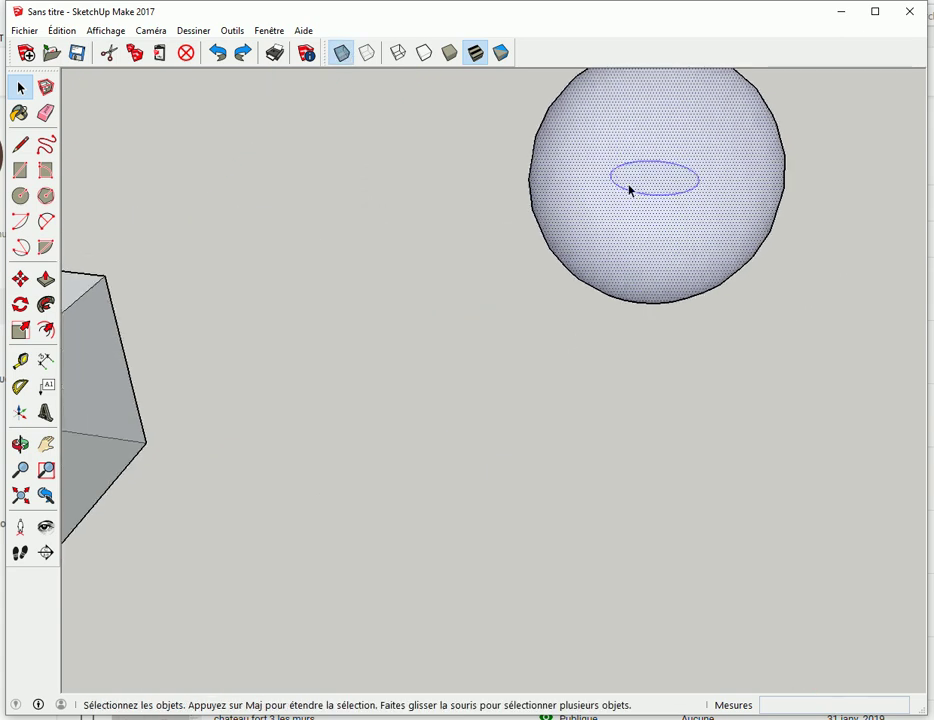
scroll(661, 227, down, 3)
scroll(688, 275, down, 2)
scroll(748, 284, down, 2)
scroll(747, 284, down, 1)
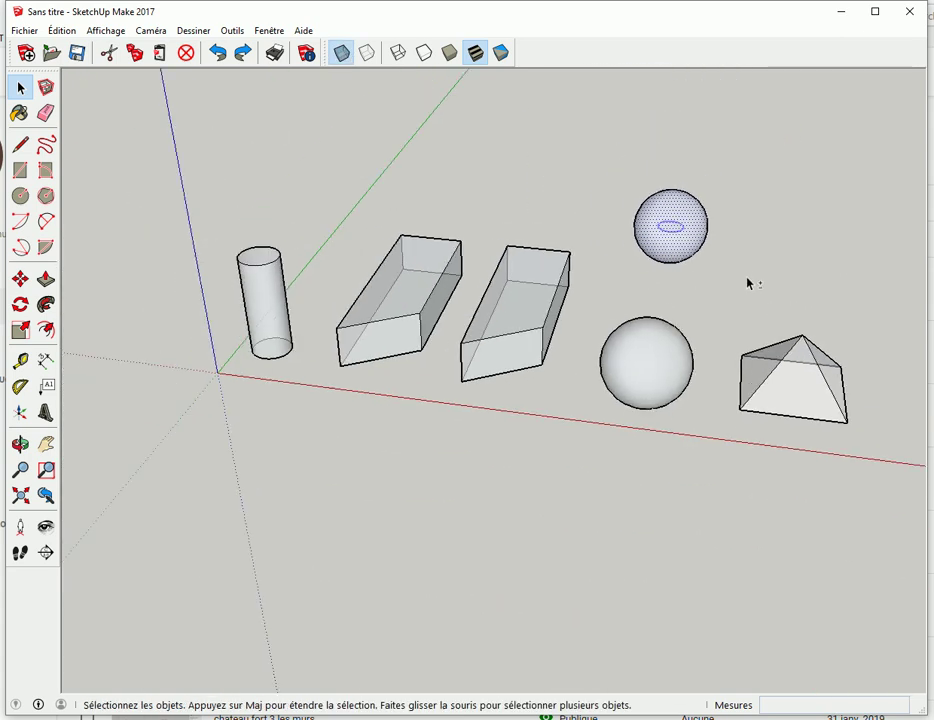
middle_drag(748, 284, 594, 262)
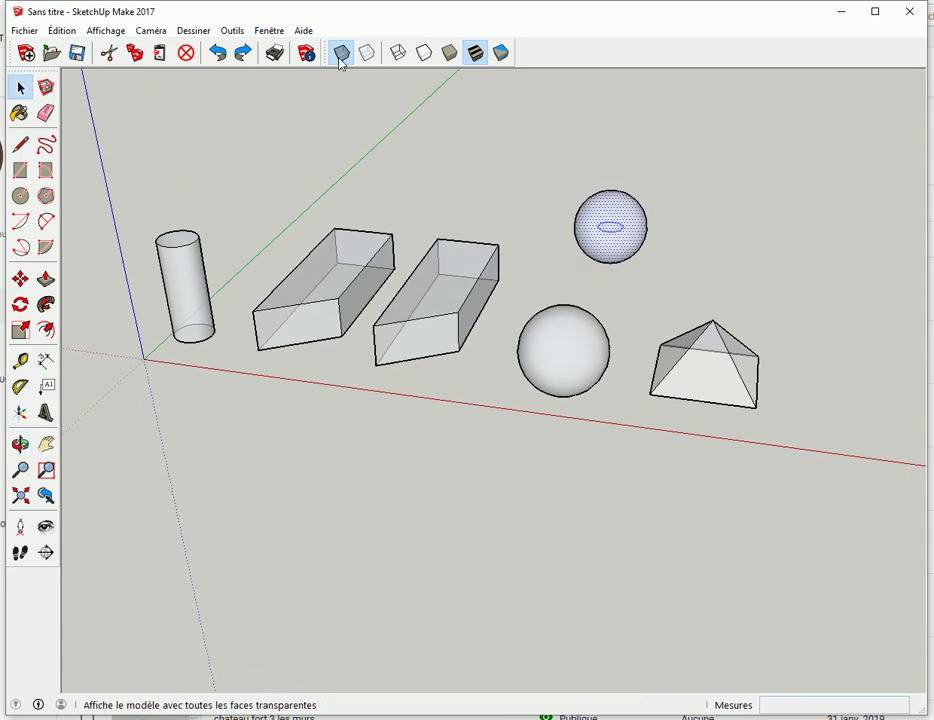
scroll(600, 187, up, 3)
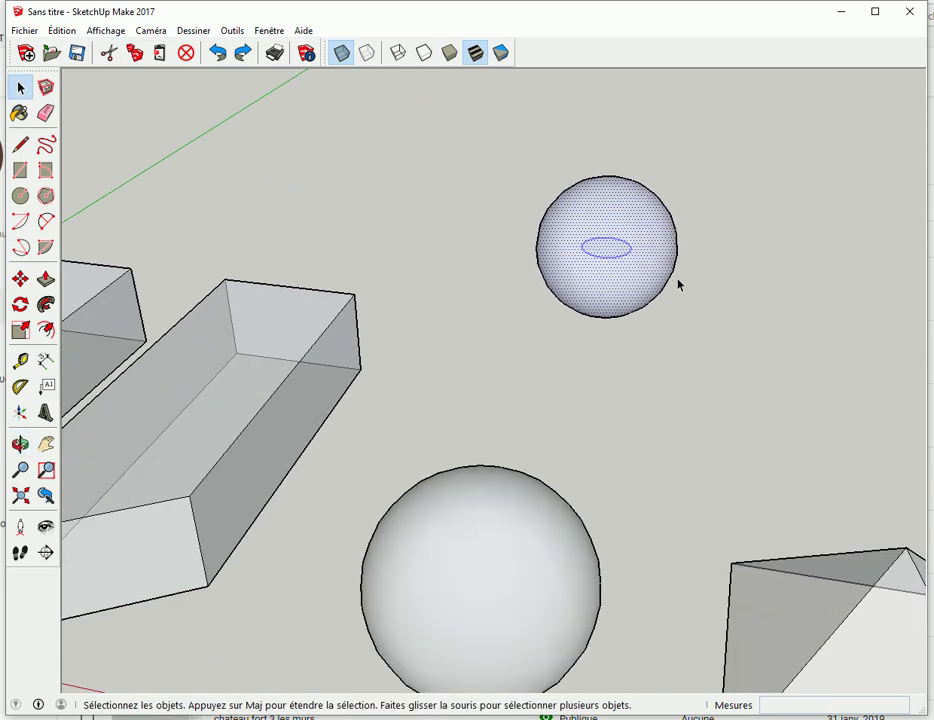
key(m)
scroll(617, 250, up, 2)
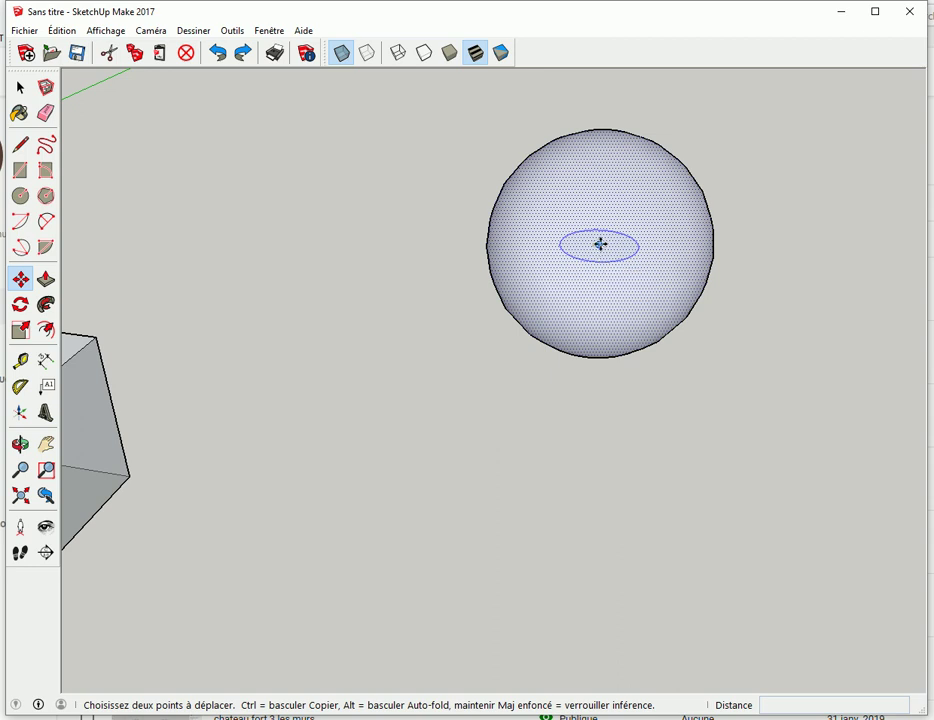
- Move the upper sphere from its inner circle's centre onto the pyramid's apex
click(598, 245)
scroll(690, 347, down, 5)
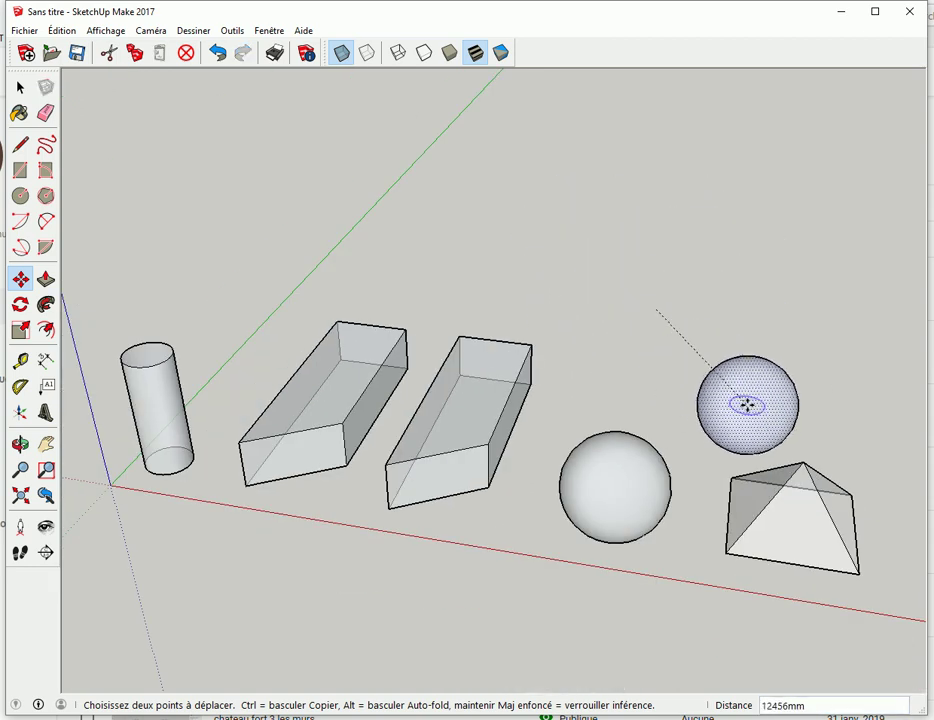
middle_drag(746, 396, 531, 131)
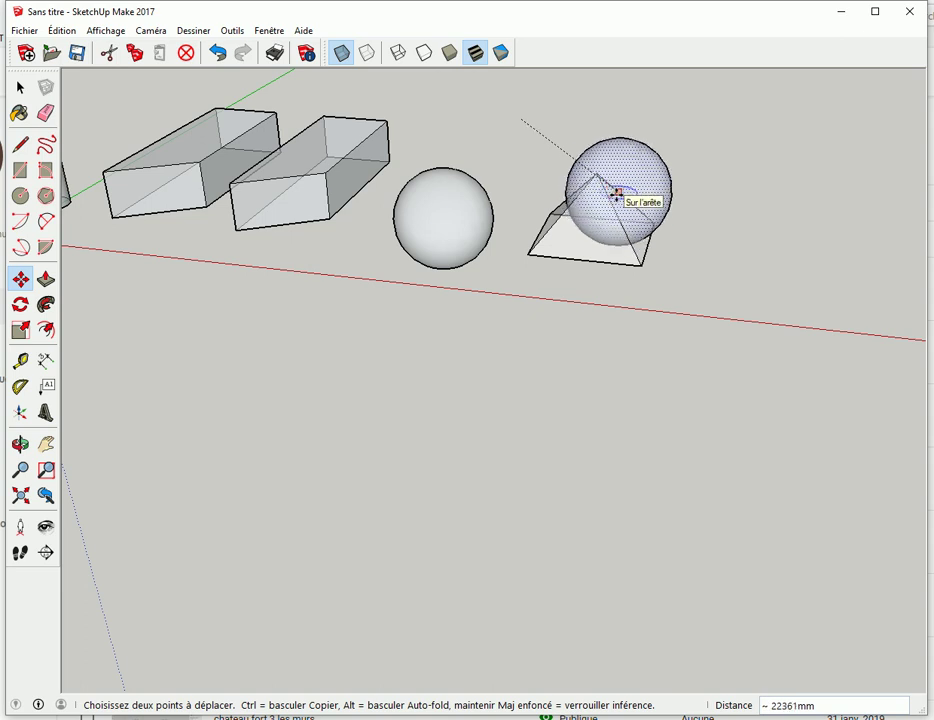
click(617, 193)
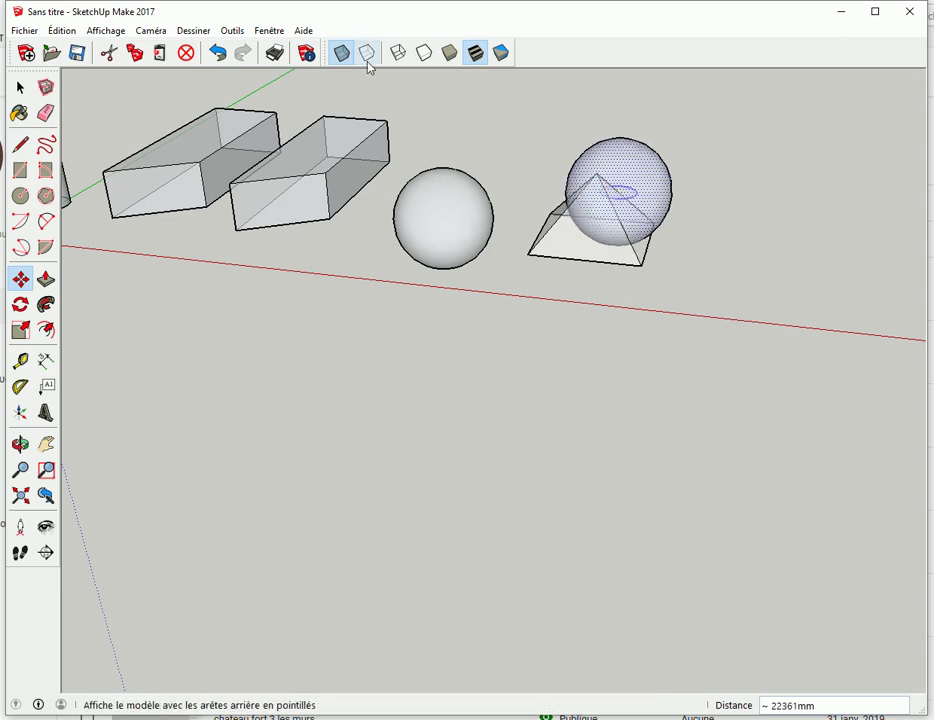
- Turn X-ray off, undo the sphere's move back to its start, and select the pyramid
click(341, 52)
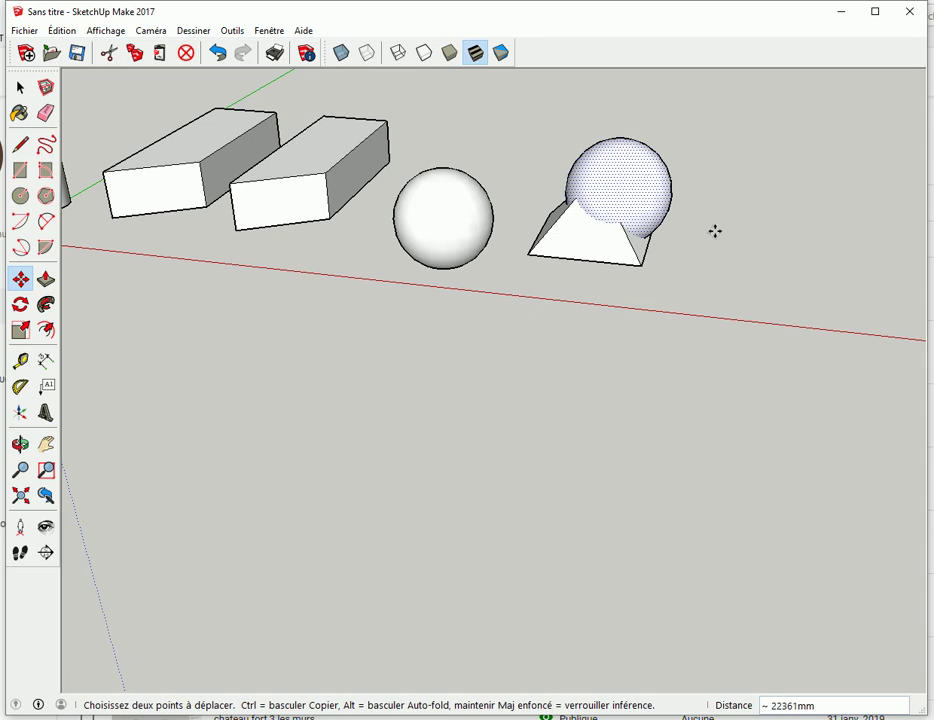
mouse_move(707, 268)
middle_down()
mouse_move(327, 271)
mouse_move(423, 284)
mouse_move(550, 321)
mouse_move(567, 316)
mouse_move(475, 313)
middle_up()
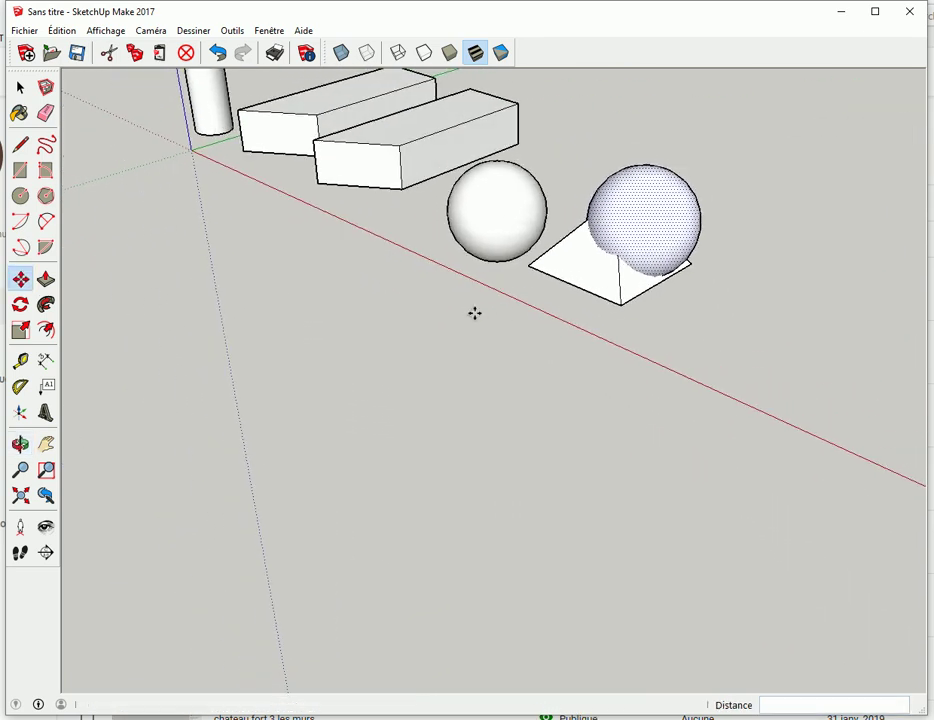
click(635, 220)
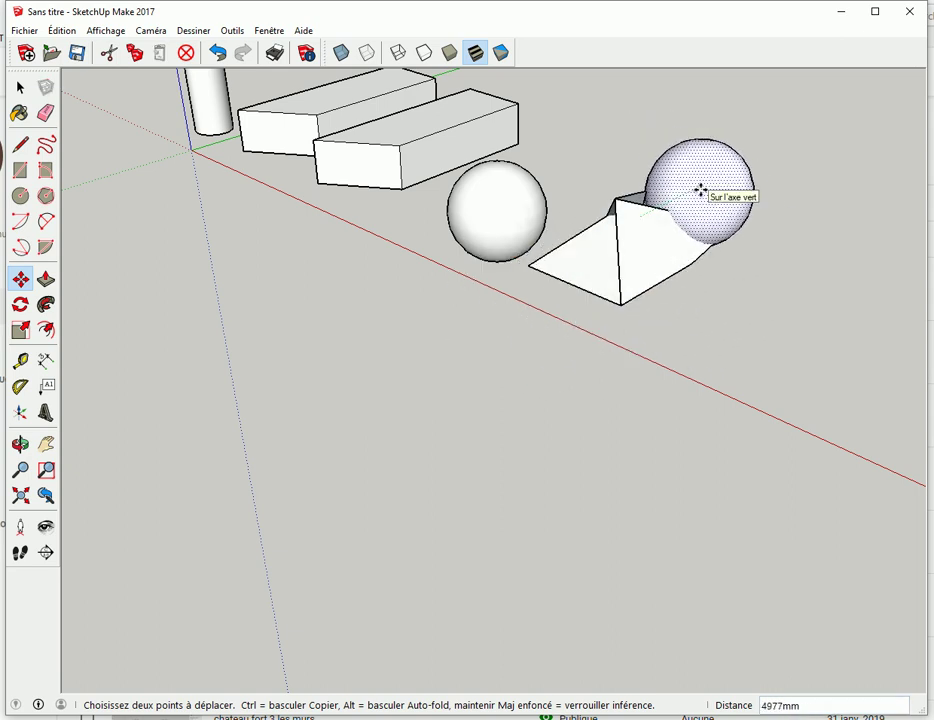
key(Escape)
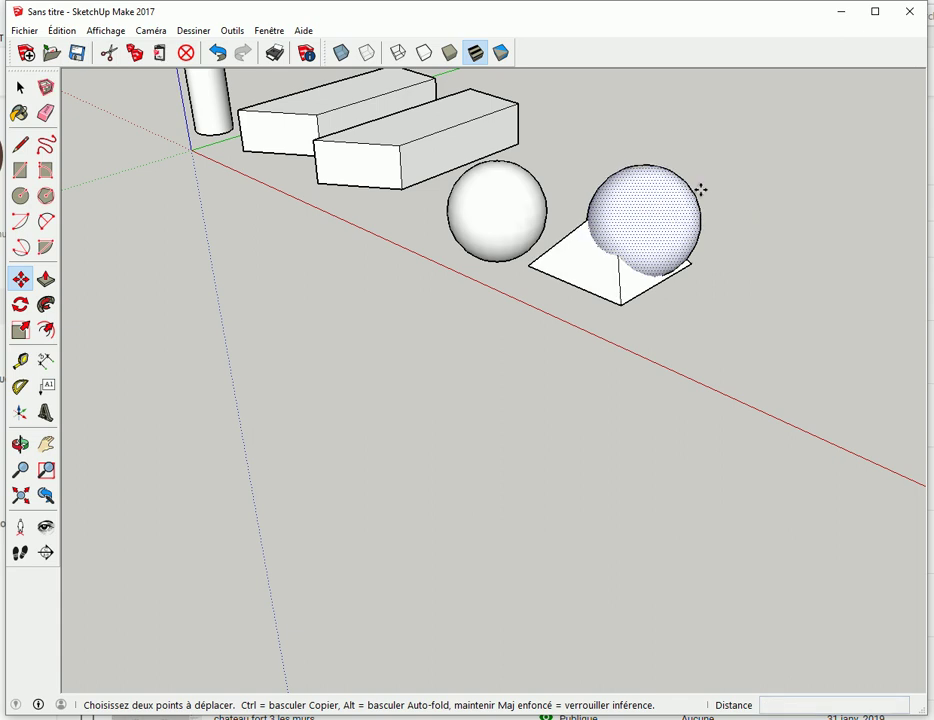
key(ctrl+z)
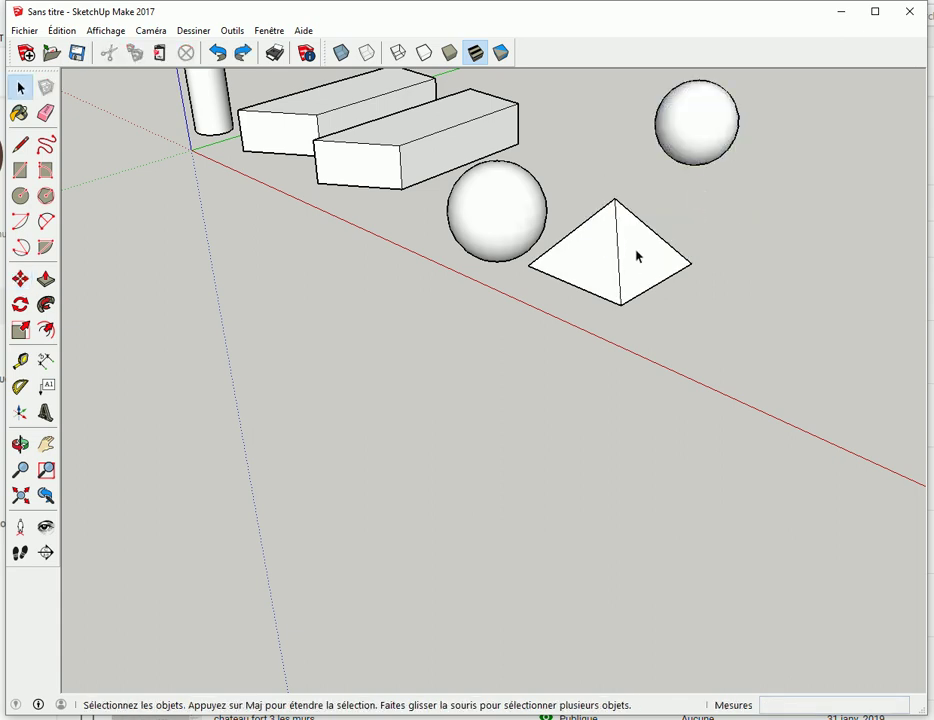
click(637, 256)
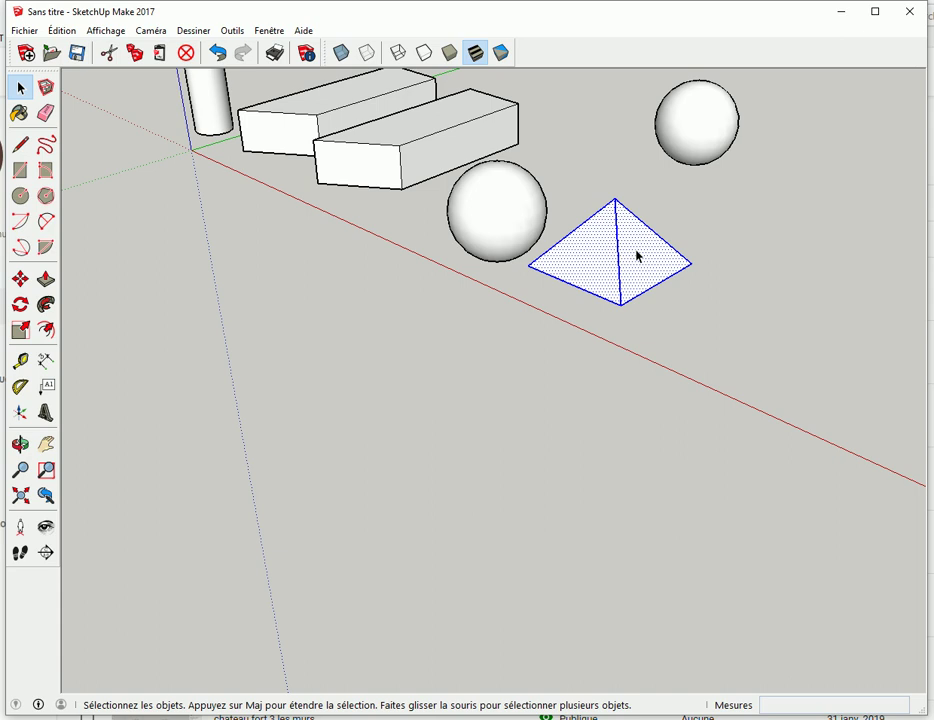
- Make the pyramid and the sphere beside it into separate groups
right_click(637, 256)
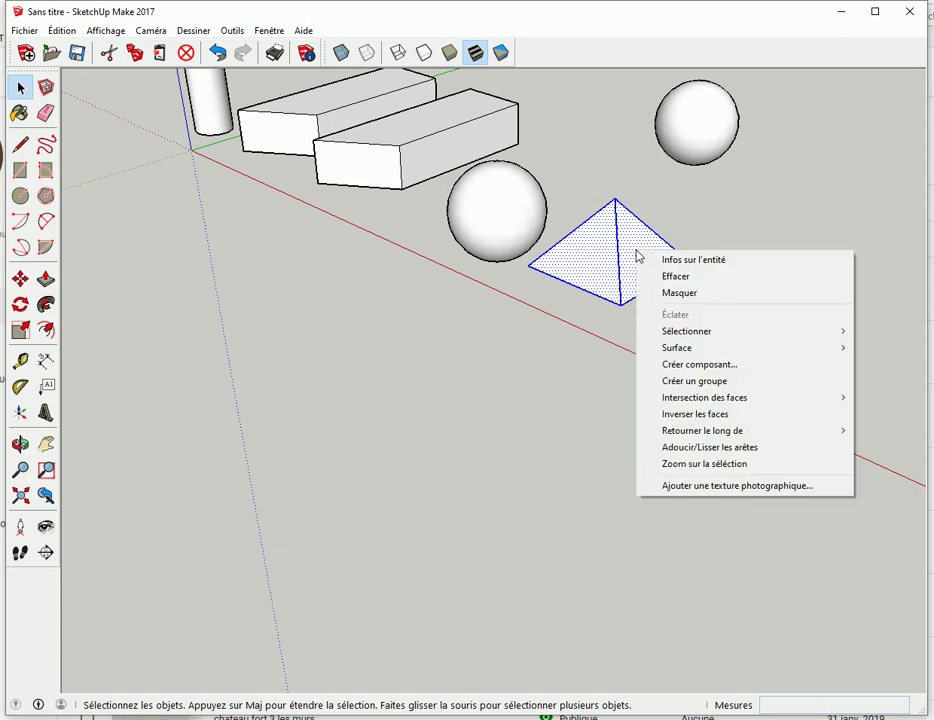
click(679, 383)
click(490, 317)
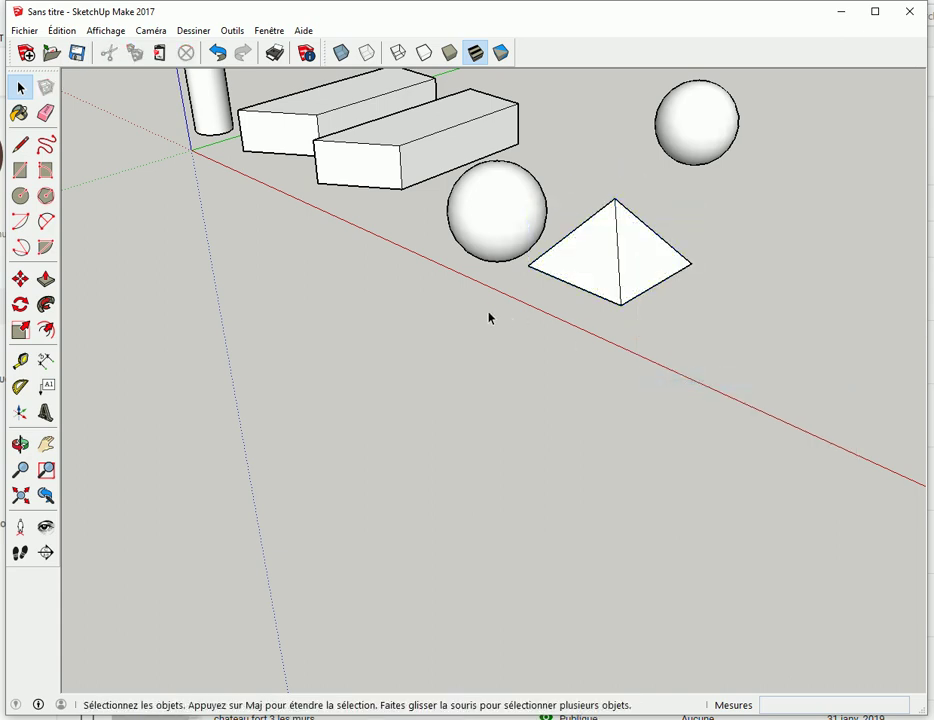
click(482, 213)
right_click(482, 212)
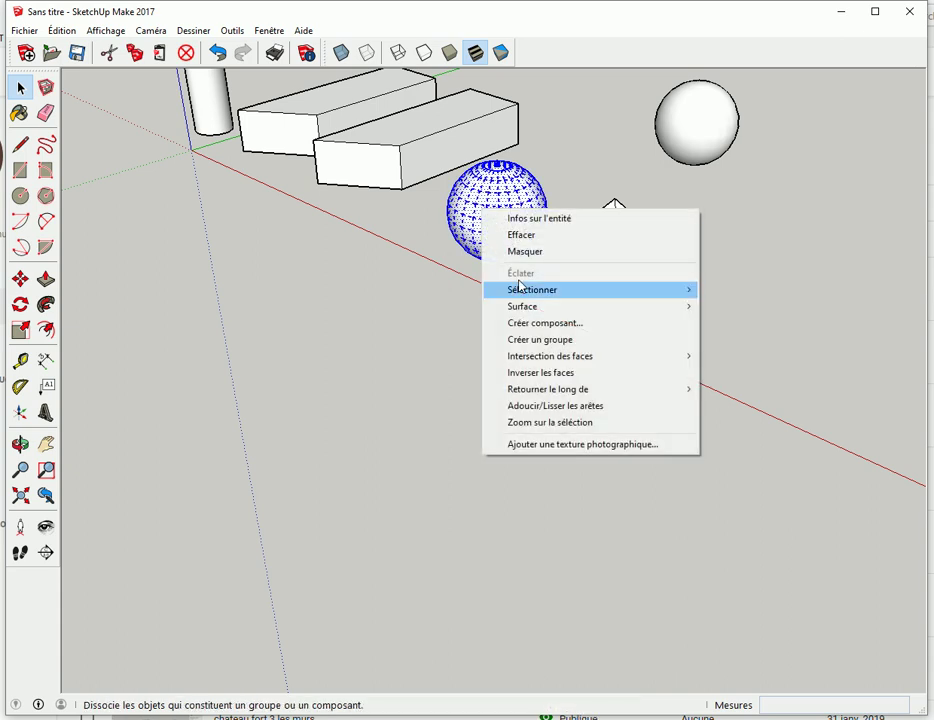
click(552, 340)
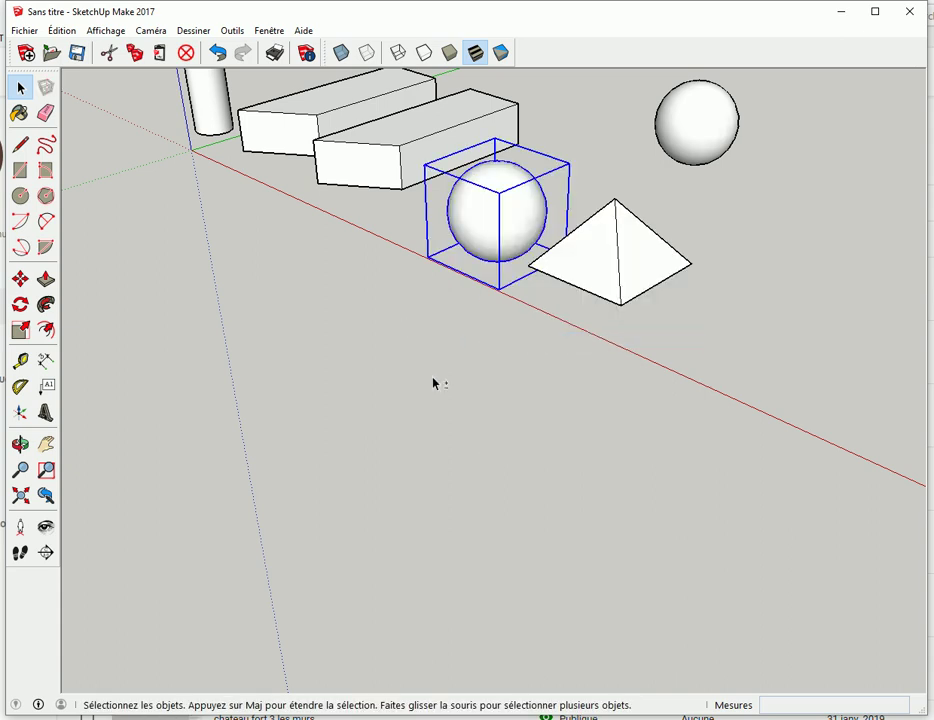
- Make the whole cylinder into its own group
middle_drag(433, 383, 530, 424)
triple_click(277, 156)
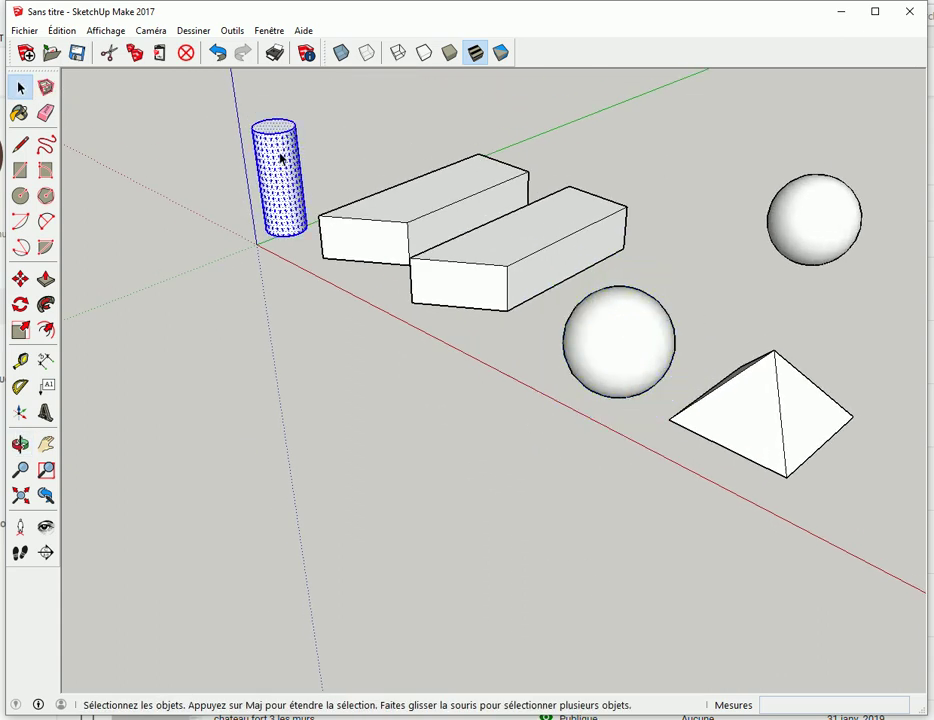
right_click(279, 155)
click(320, 284)
click(434, 429)
- Select the far sphere and turn on X-ray
mouse_move(434, 429)
middle_down()
mouse_move(479, 411)
mouse_move(338, 378)
mouse_move(288, 334)
middle_up()
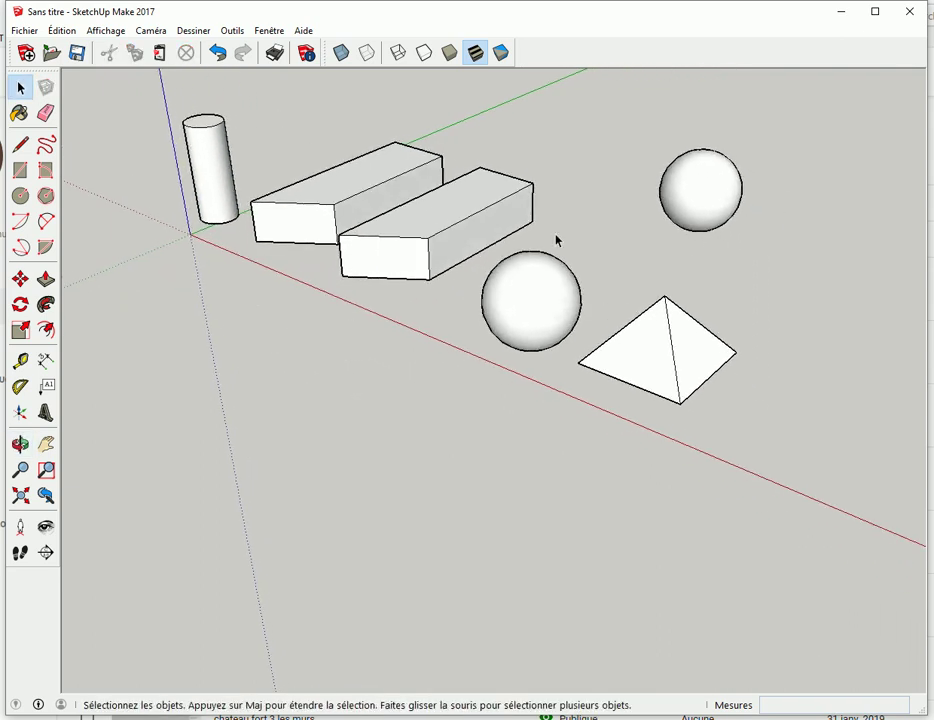
mouse_move(618, 132)
mouse_down()
mouse_move(753, 217)
mouse_move(769, 254)
mouse_up()
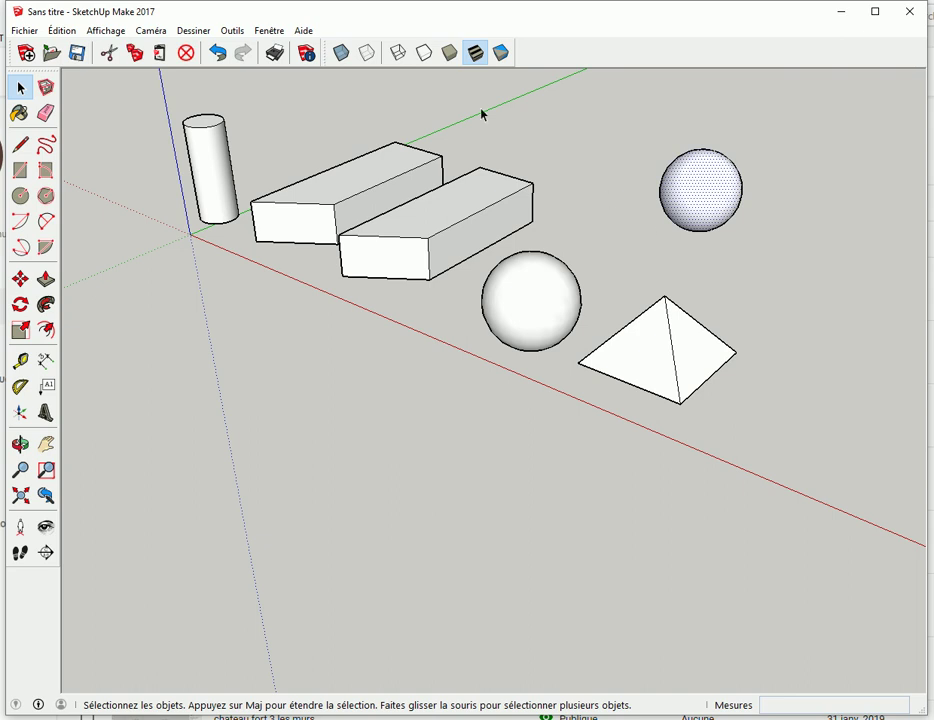
click(342, 53)
scroll(700, 205, up, 3)
scroll(660, 205, up, 3)
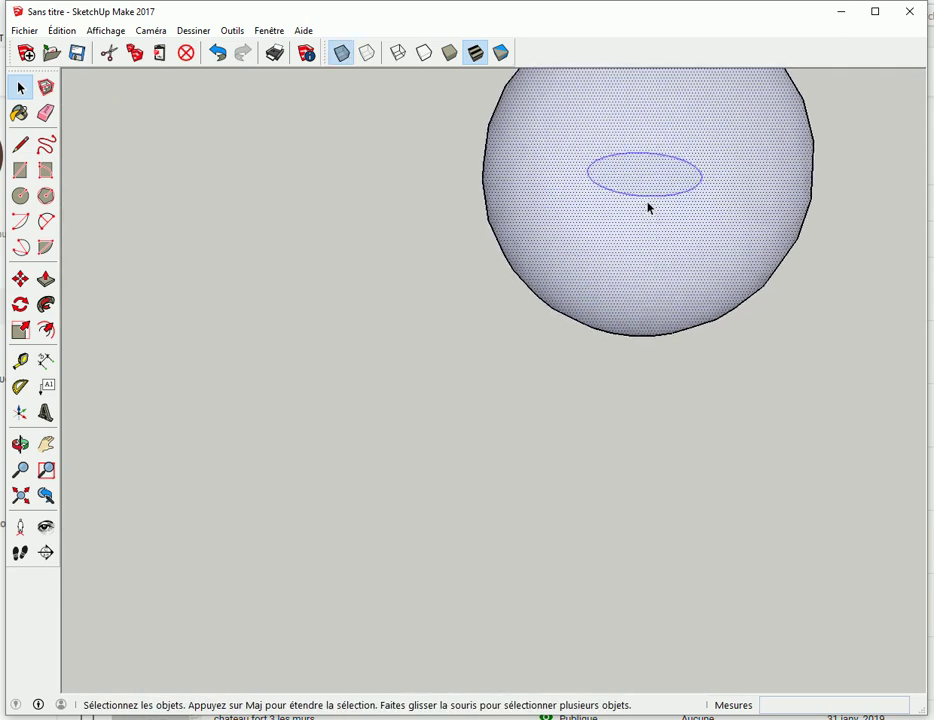
- Move the far sphere from its centre onto the pyramid's apex
key(m)
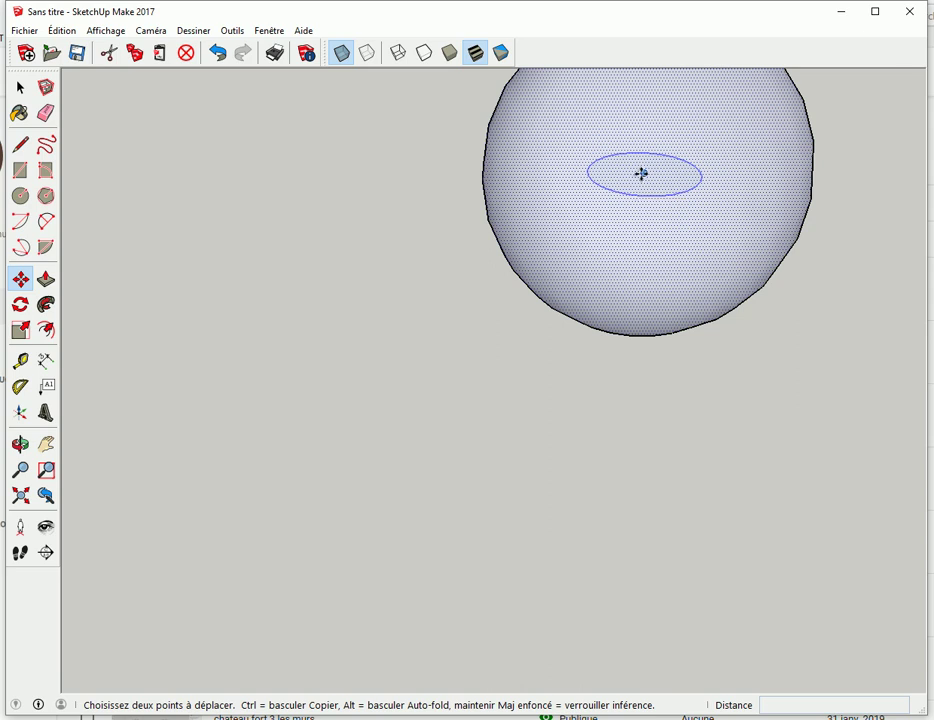
click(643, 173)
scroll(628, 203, down, 5)
scroll(588, 271, down, 3)
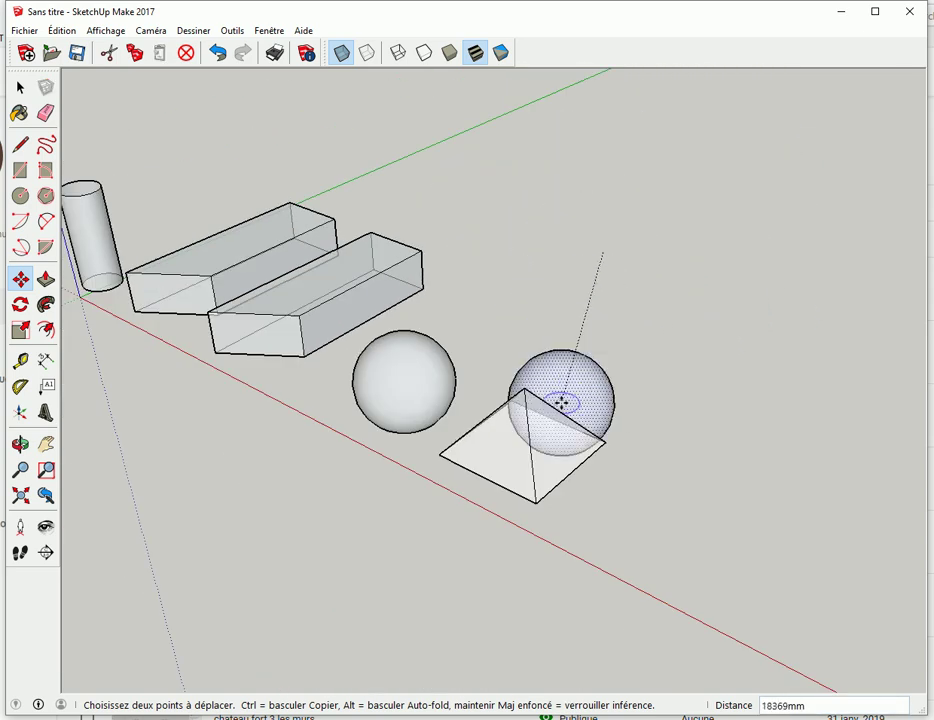
click(555, 407)
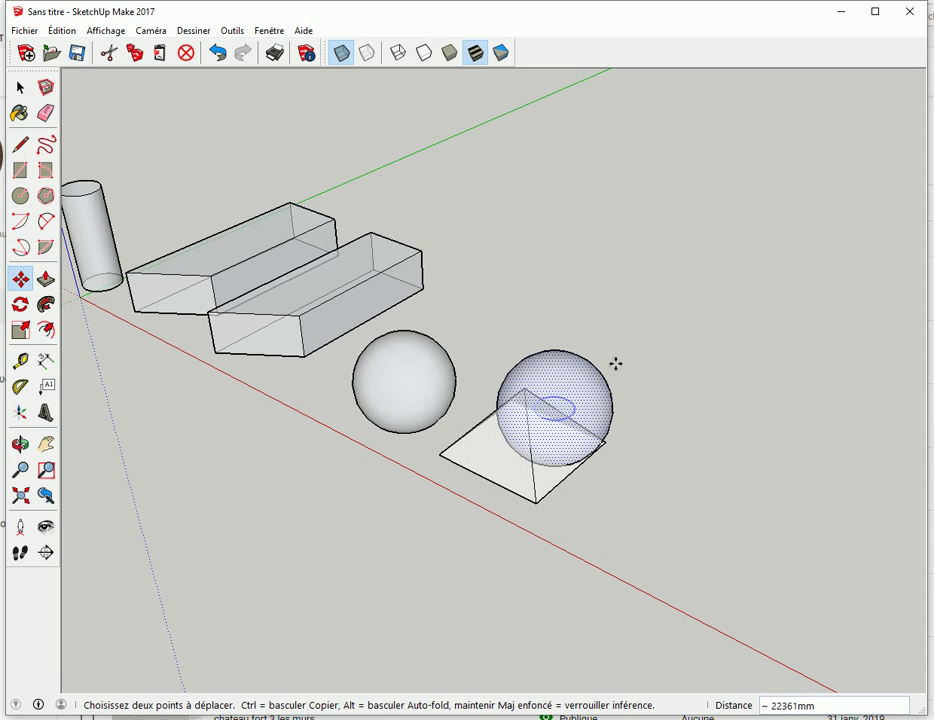
click(588, 384)
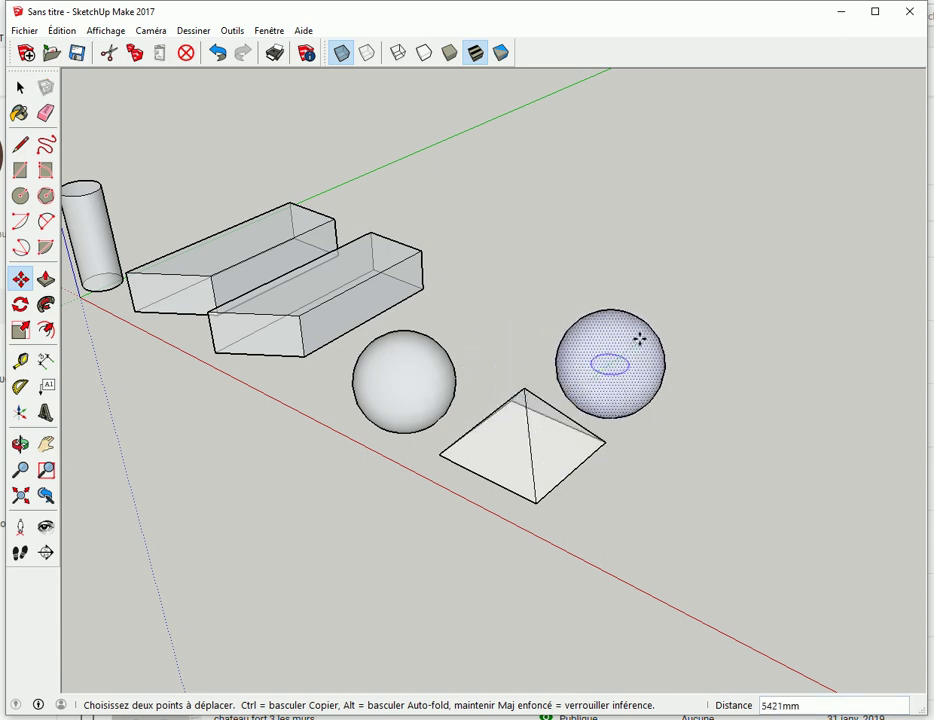
scroll(640, 338, up, 4)
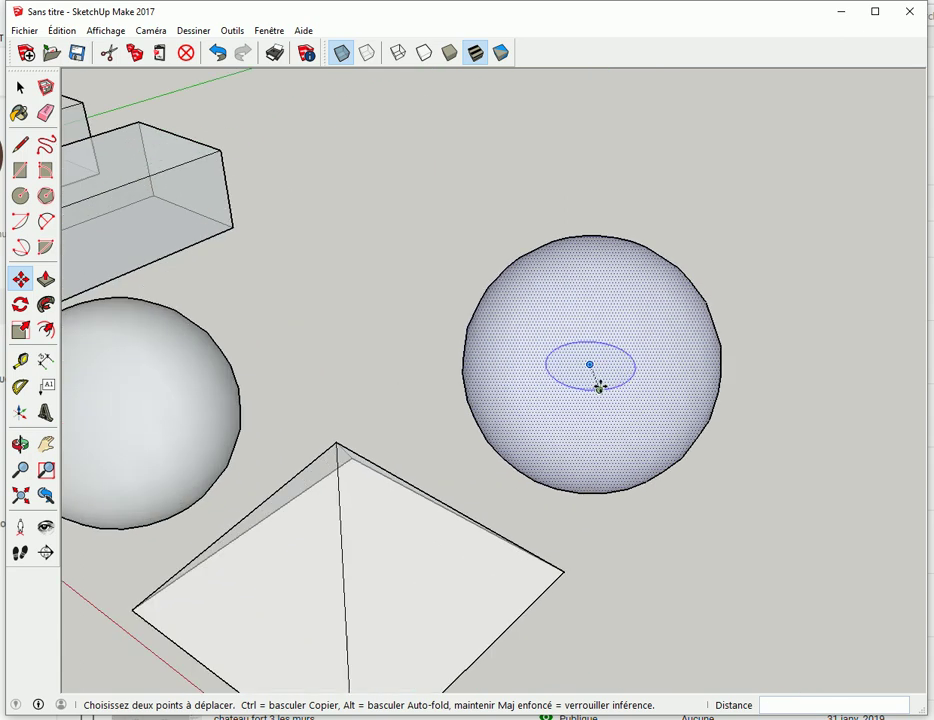
middle_drag(598, 386, 471, 478)
mouse_move(490, 536)
middle_down()
mouse_move(521, 538)
mouse_move(716, 428)
mouse_move(700, 313)
middle_up()
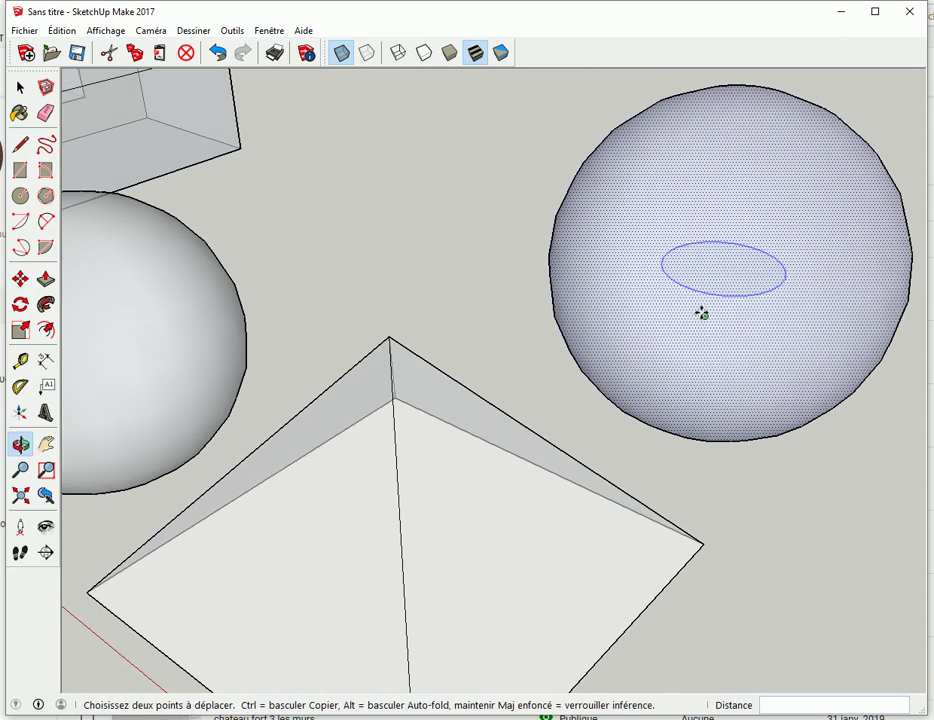
click(723, 268)
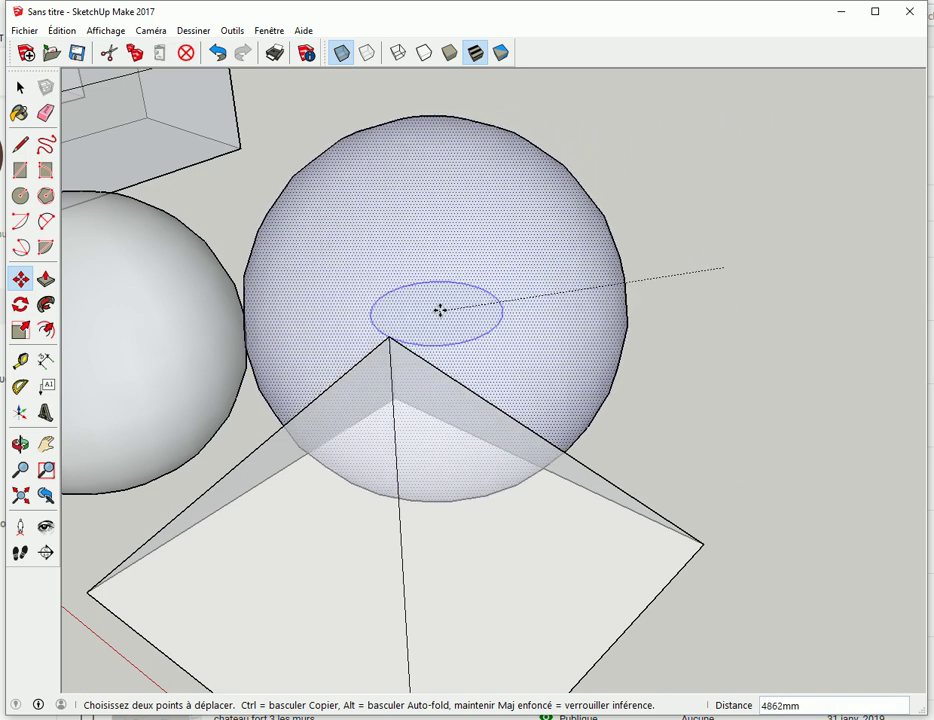
click(390, 334)
scroll(441, 514, down, 3)
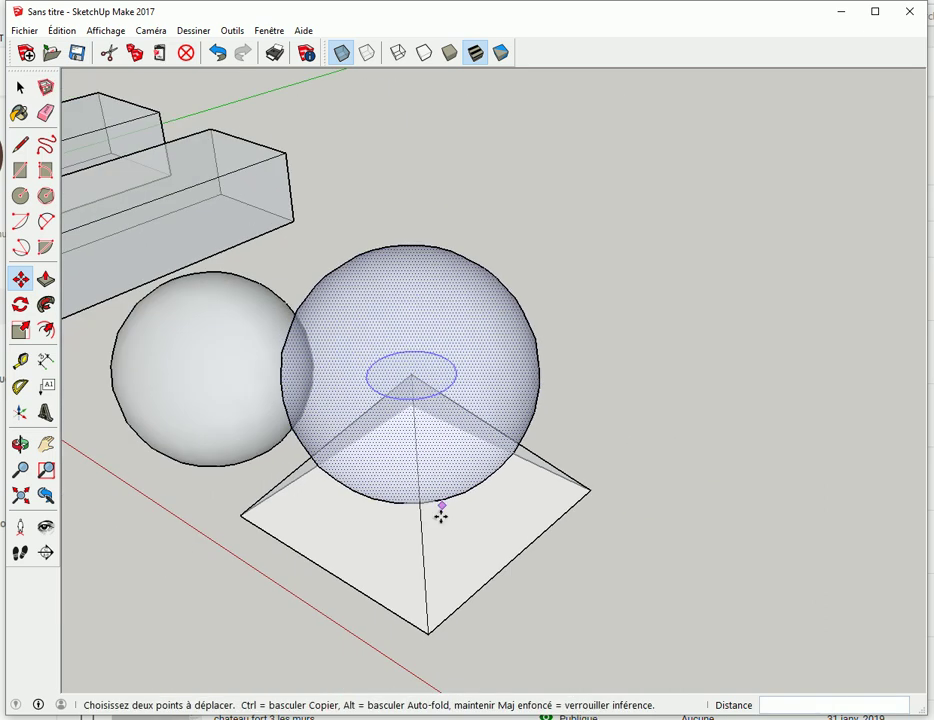
scroll(441, 514, down, 2)
mouse_move(348, 609)
middle_down()
mouse_move(655, 418)
mouse_move(548, 371)
middle_up()
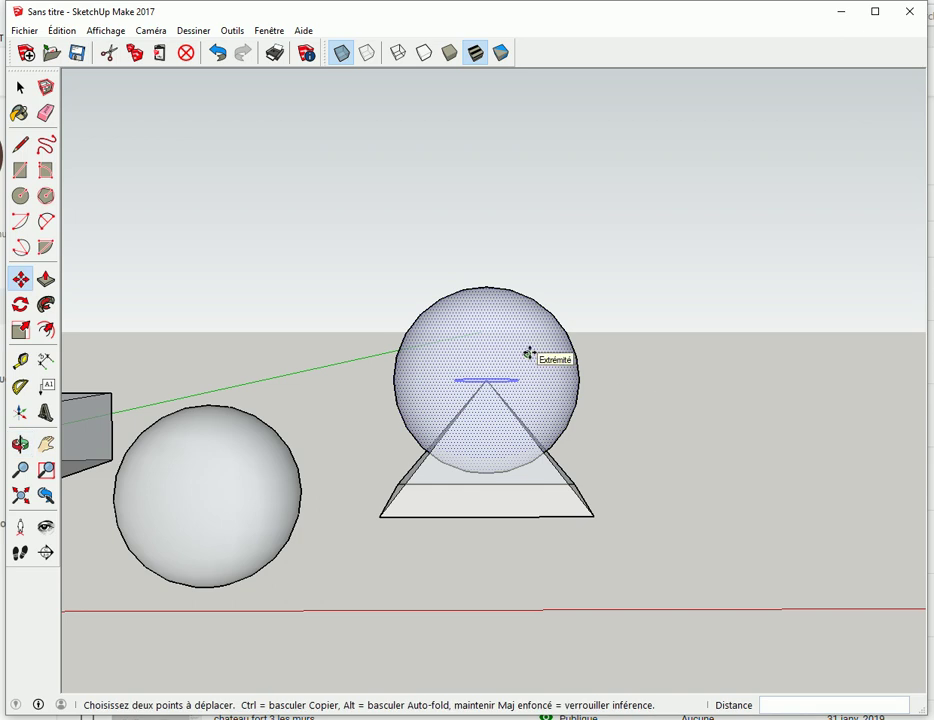
- Copy the sphere straight up, placing the copy 7040mm above it
key(ctrl)
click(528, 354)
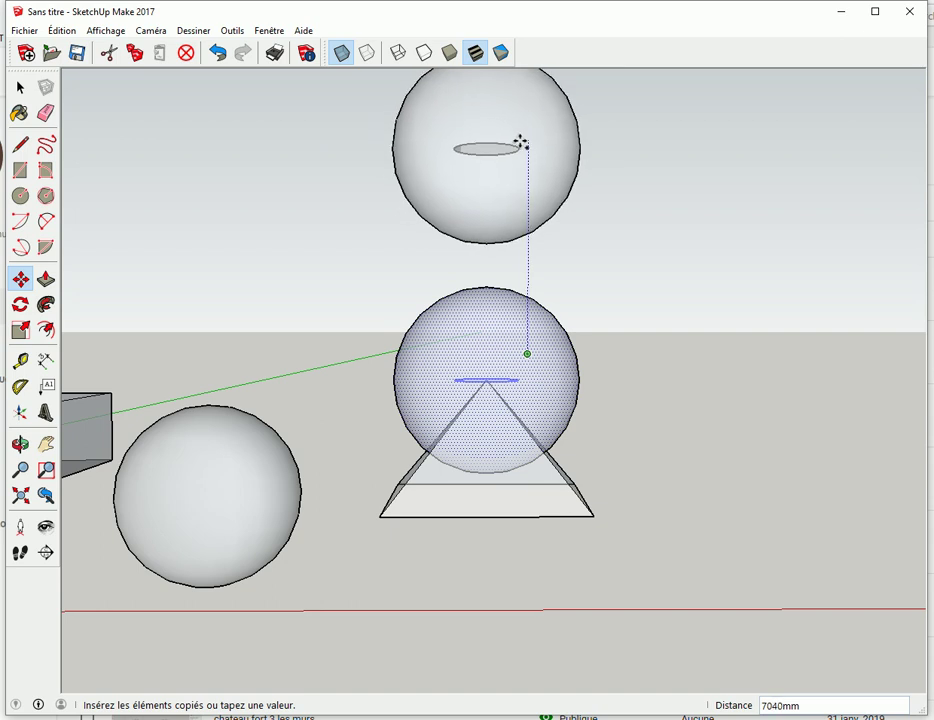
click(527, 143)
key(space)
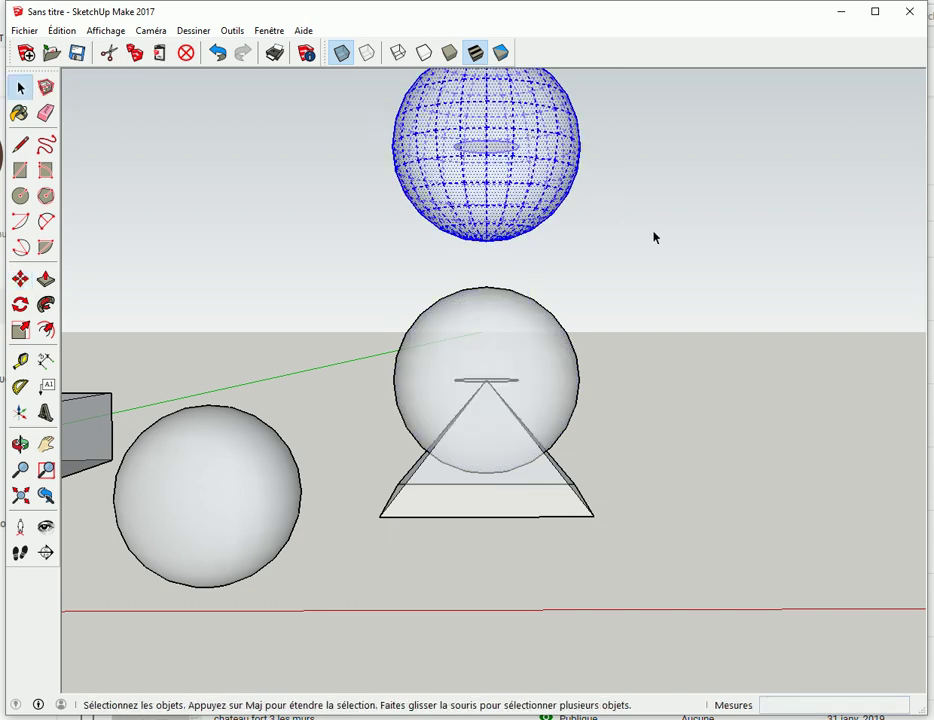
click(666, 263)
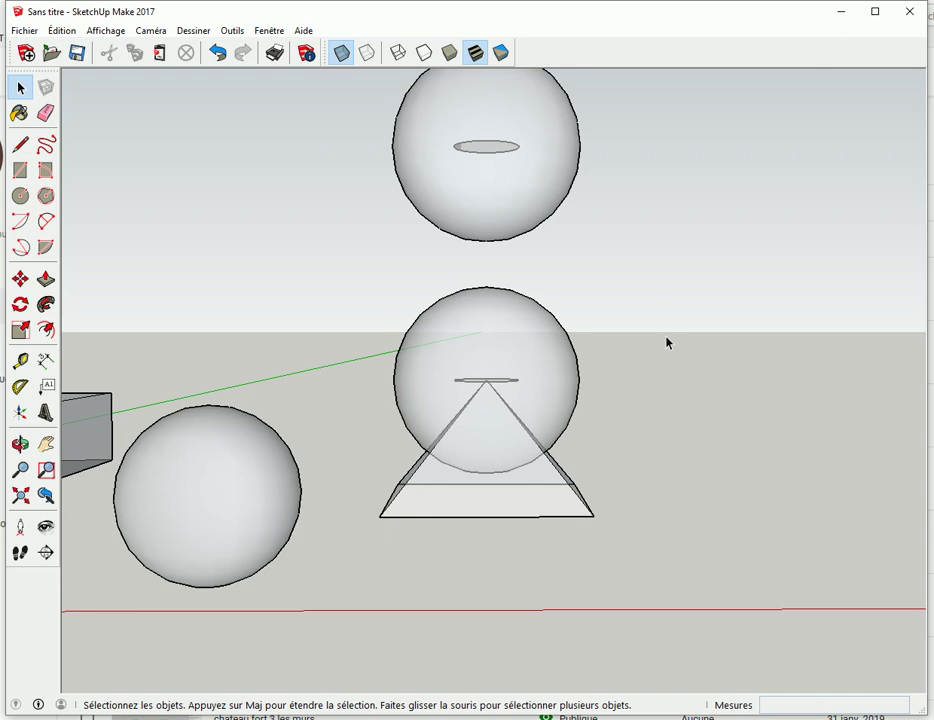
- Turn X-ray off and explode the pyramid group
click(341, 52)
mouse_move(684, 302)
middle_down()
mouse_move(494, 417)
mouse_move(678, 369)
mouse_move(432, 306)
middle_up()
drag(367, 272, 630, 535)
click(669, 520)
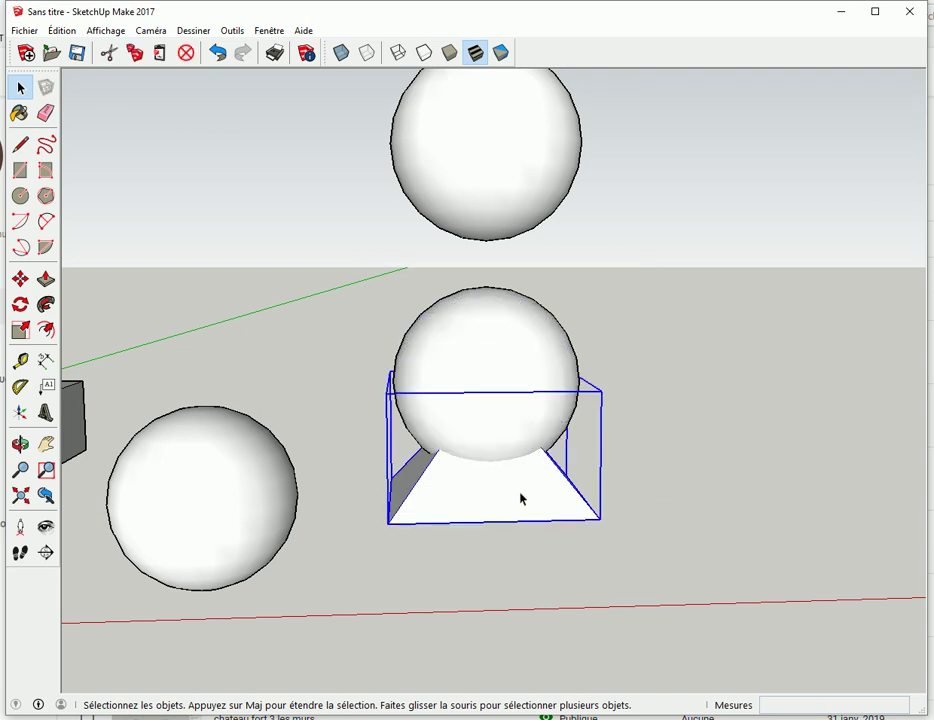
right_click(524, 493)
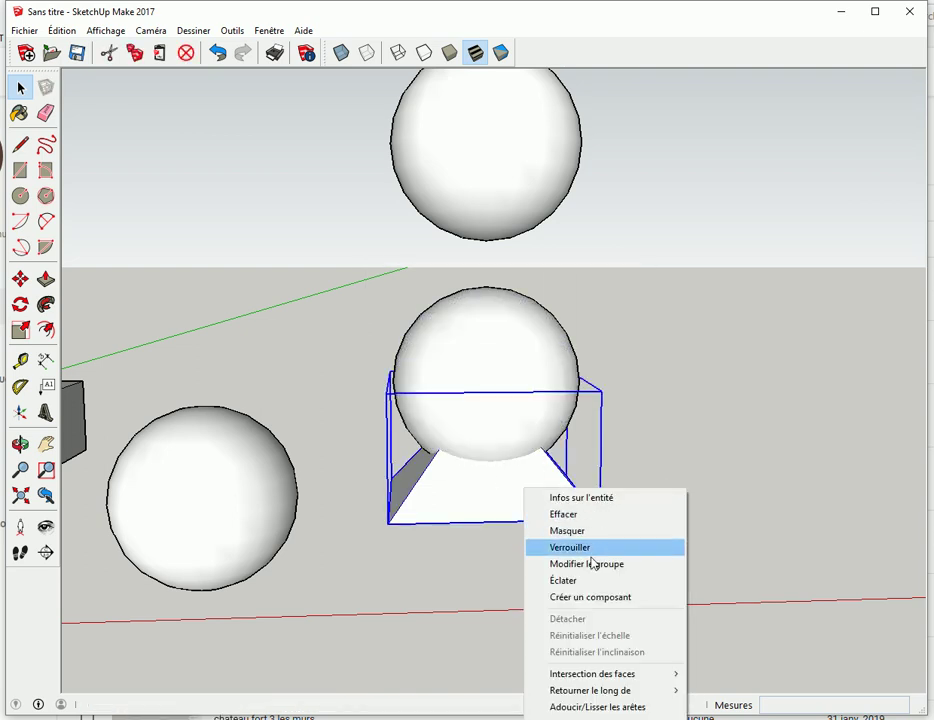
click(534, 582)
click(690, 491)
- Draw a 6000mm line across the pyramid's open underside to seal it with a face
drag(349, 272, 650, 578)
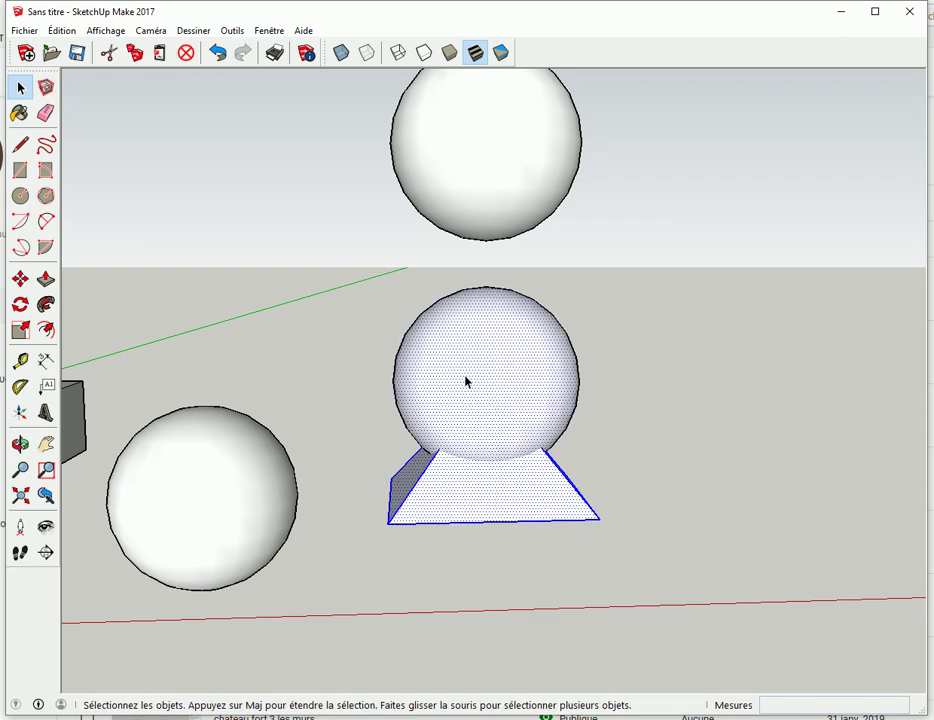
click(652, 480)
mouse_move(648, 492)
middle_down()
mouse_move(552, 304)
mouse_move(487, 463)
middle_up()
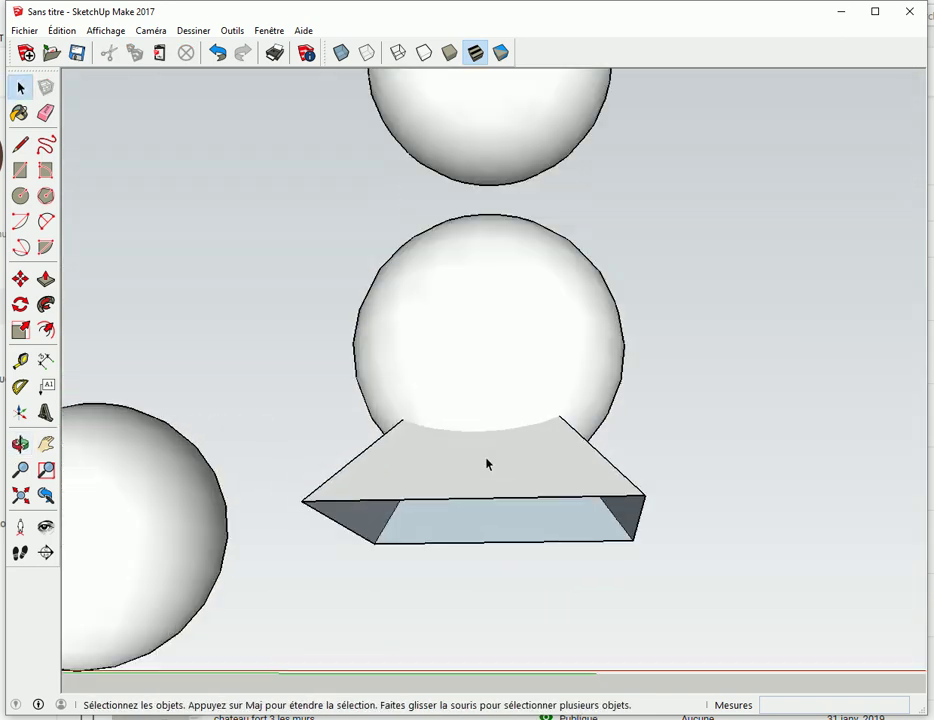
scroll(487, 463, up, 3)
scroll(709, 563, up, 1)
middle_drag(667, 552, 659, 502)
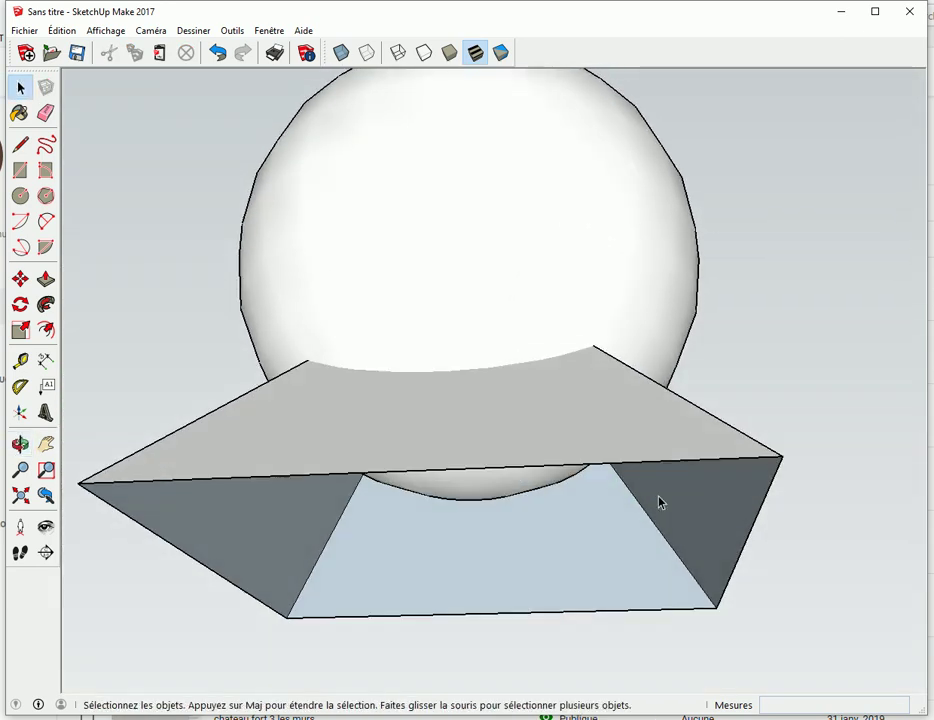
key(l)
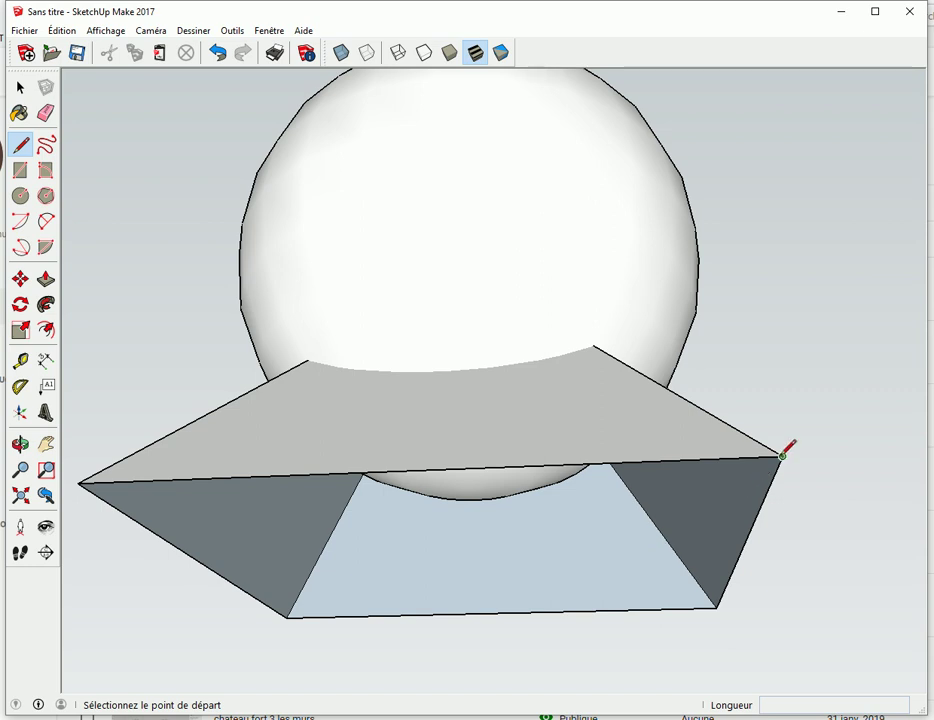
click(783, 455)
click(716, 607)
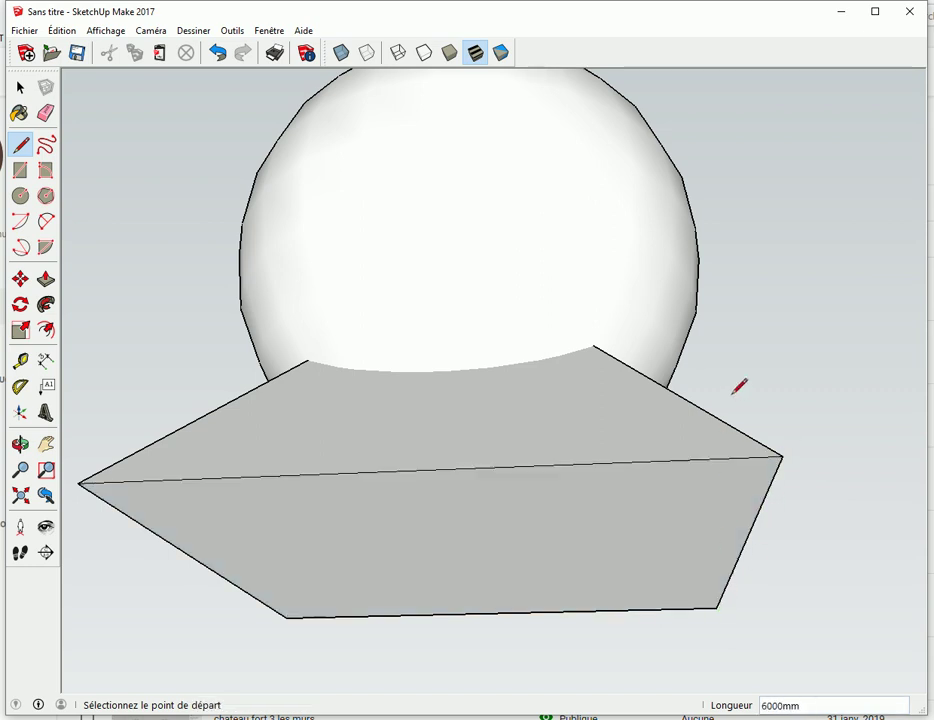
key(space)
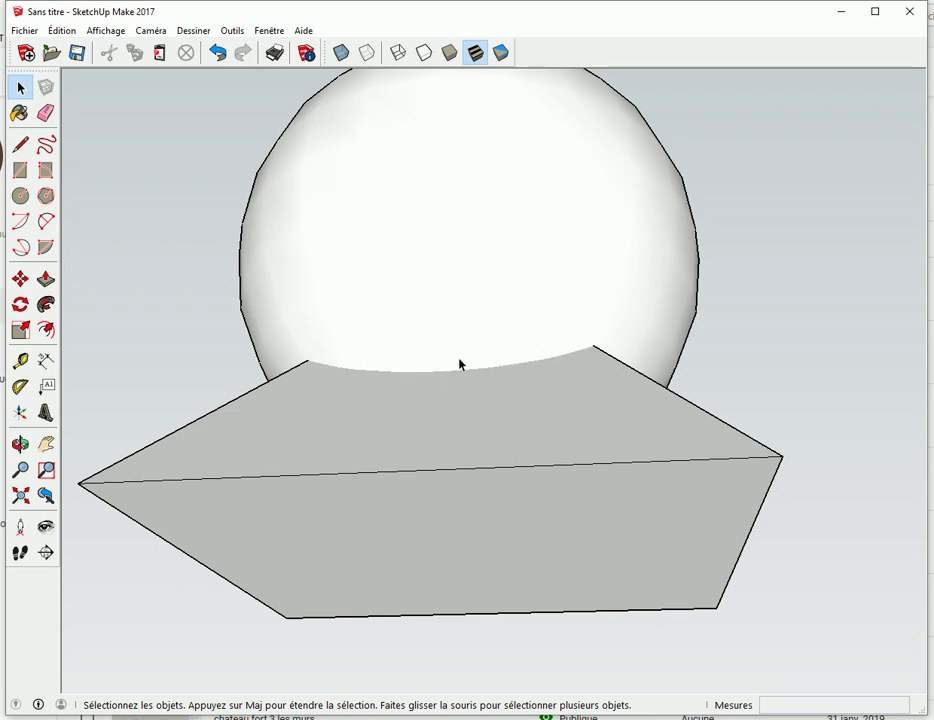
- Intersect the sphere's faces with the pyramid base's faces
scroll(259, 312, down, 2)
scroll(294, 296, down, 2)
mouse_move(334, 340)
middle_down()
mouse_move(486, 495)
mouse_move(475, 482)
middle_up()
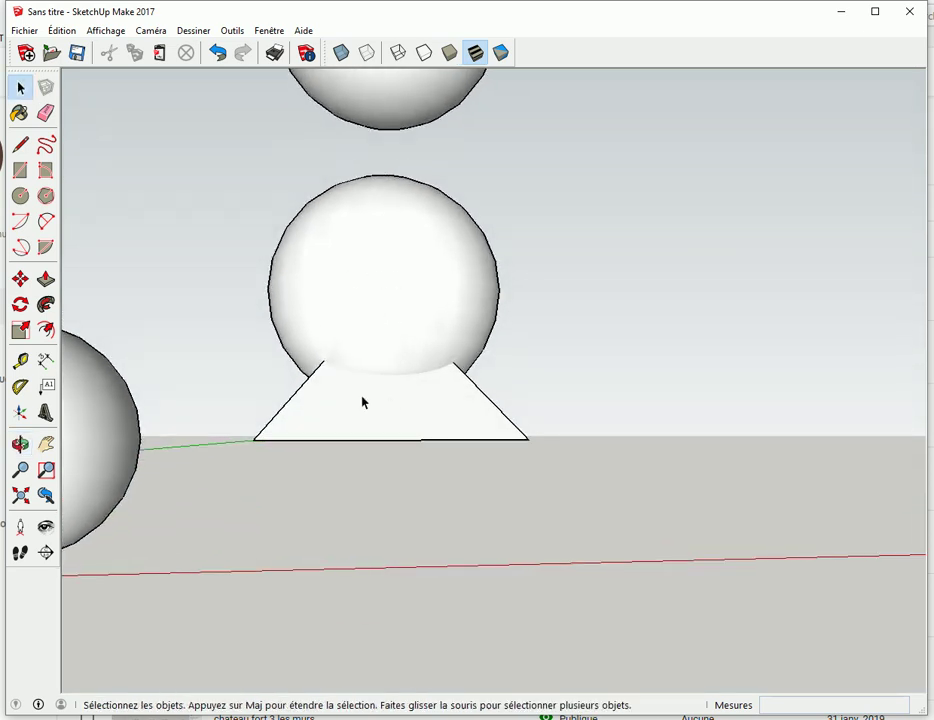
mouse_move(204, 167)
mouse_down()
mouse_move(240, 236)
mouse_move(500, 461)
mouse_move(540, 462)
mouse_up()
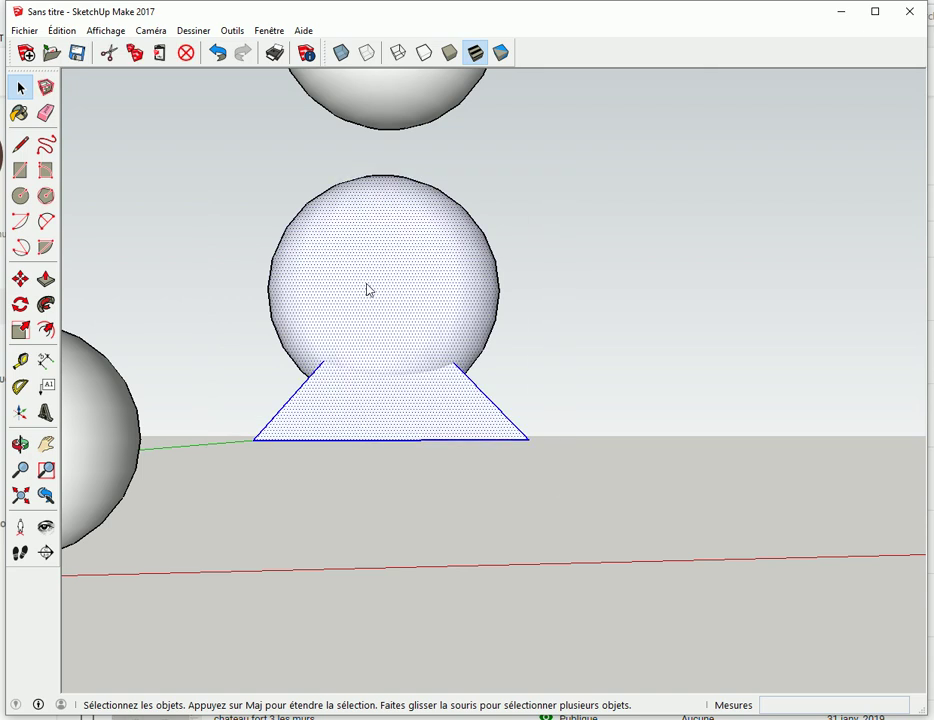
right_click(368, 290)
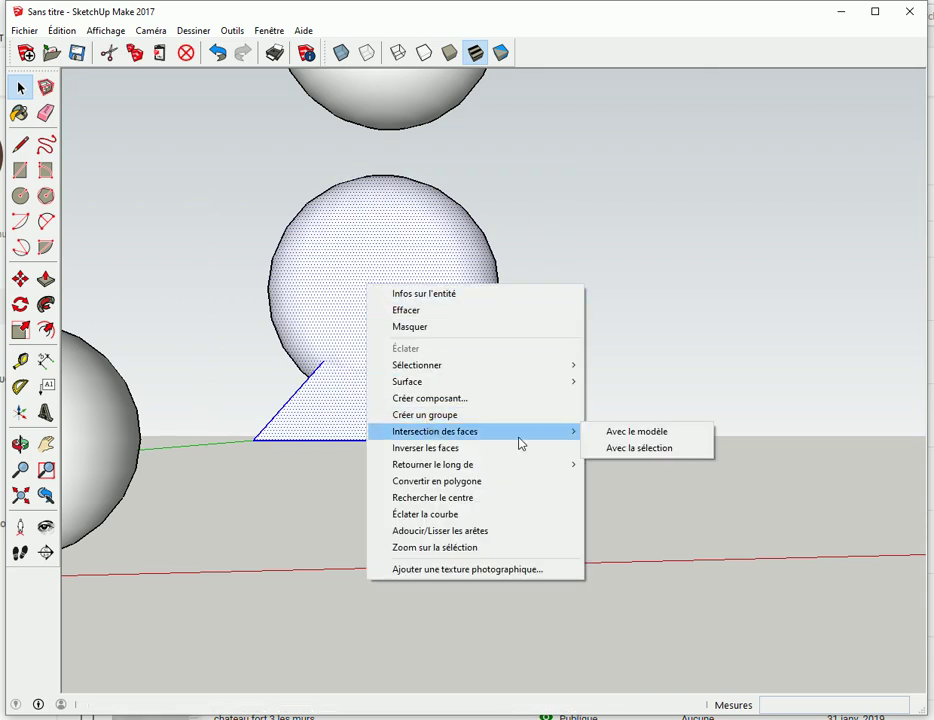
click(618, 448)
- Delete the middle sphere and the small circle at the pyramid's apex
scroll(407, 412, up, 3)
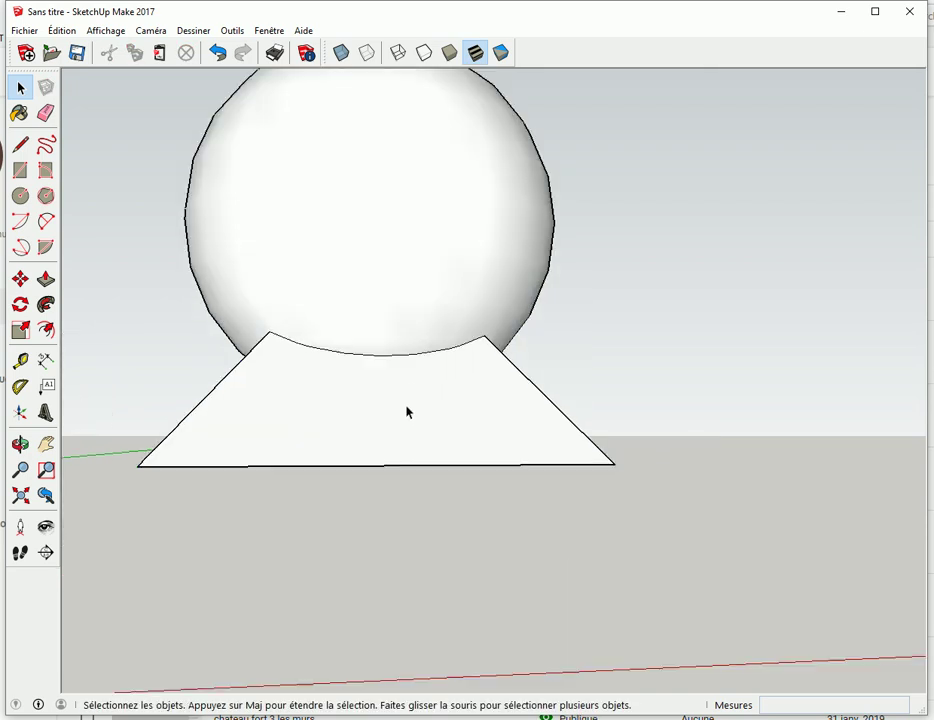
scroll(407, 412, up, 1)
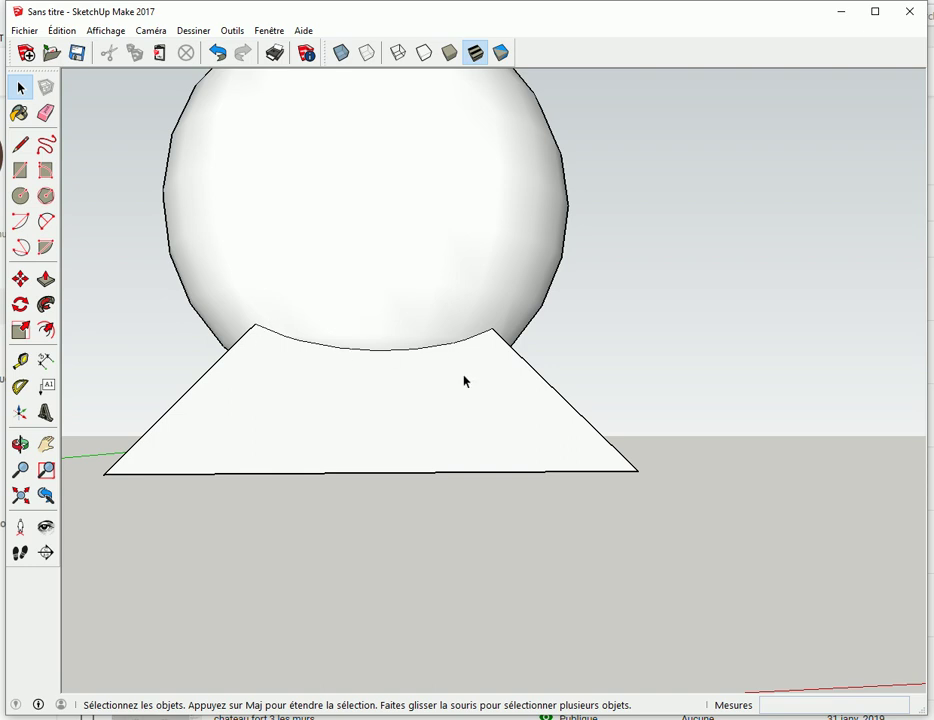
scroll(400, 386, down, 1)
scroll(402, 377, down, 3)
mouse_move(423, 357)
middle_down()
mouse_move(398, 475)
mouse_move(371, 277)
middle_up()
click(372, 278)
key(Delete)
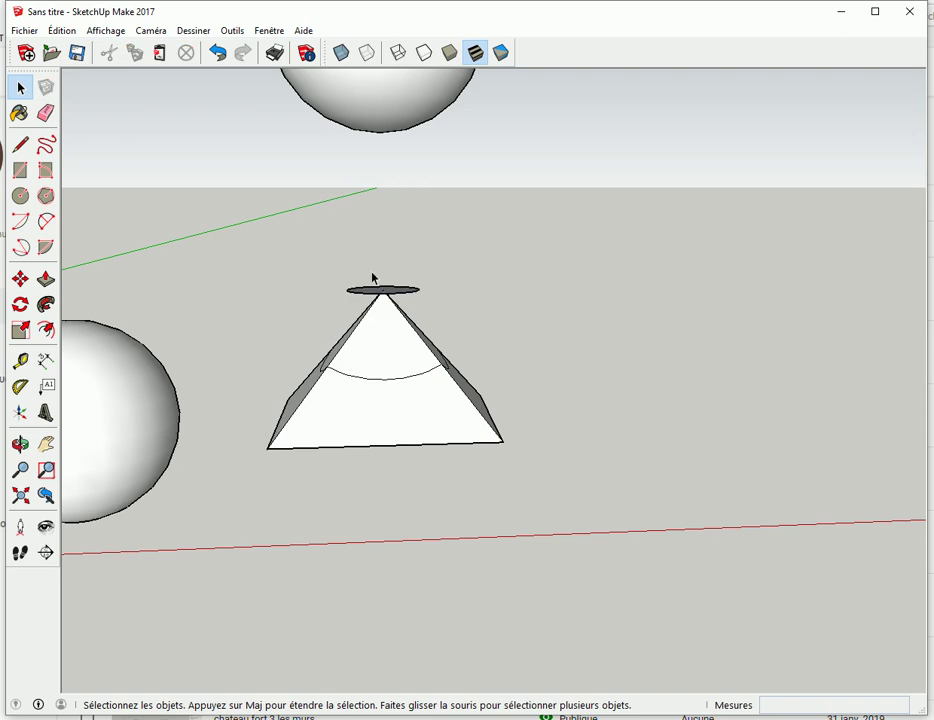
click(360, 293)
key(Delete)
- Check the pyramid in X-ray, then delete its tip to expose the curved hollow
click(342, 57)
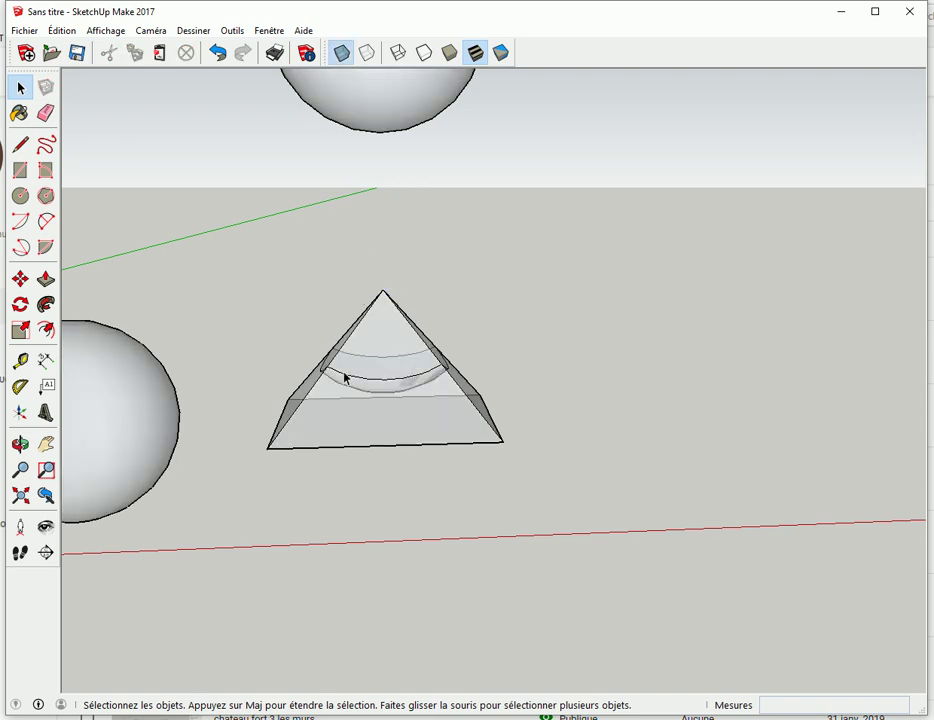
middle_drag(334, 408, 350, 450)
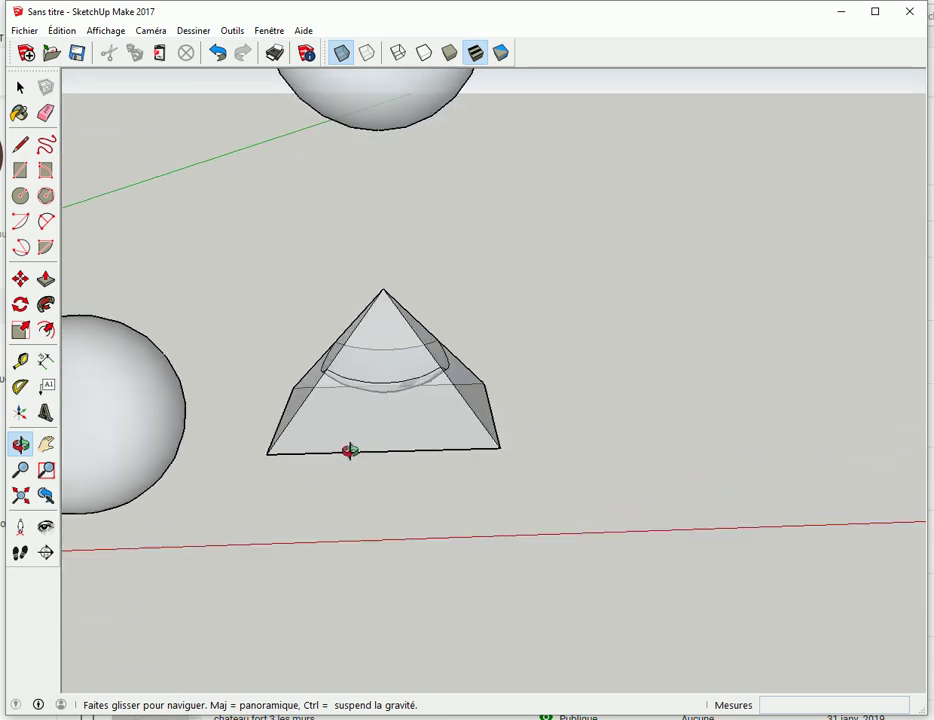
click(342, 53)
drag(415, 268, 371, 305)
key(Delete)
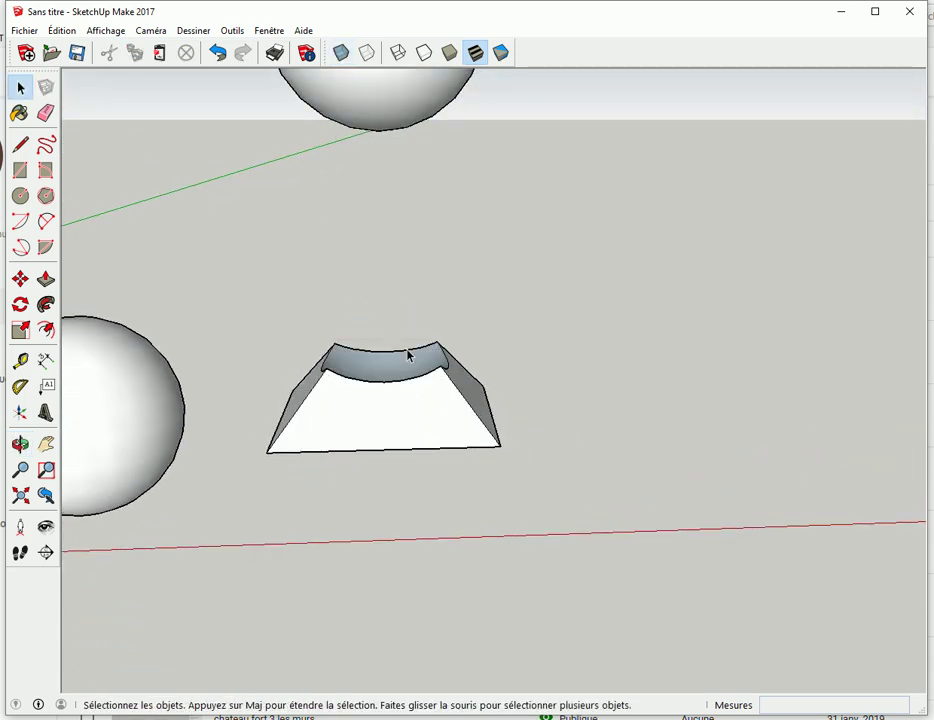
mouse_move(417, 375)
middle_down()
mouse_move(354, 487)
mouse_move(360, 385)
middle_up()
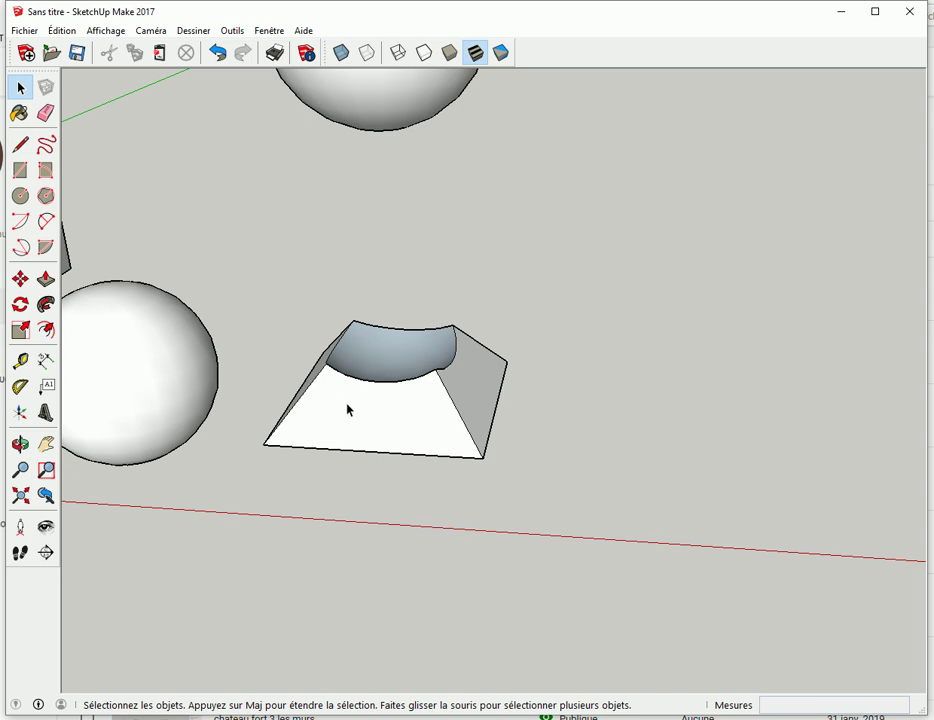
- Reverse the curved hollow face so it shows white
right_click(365, 353)
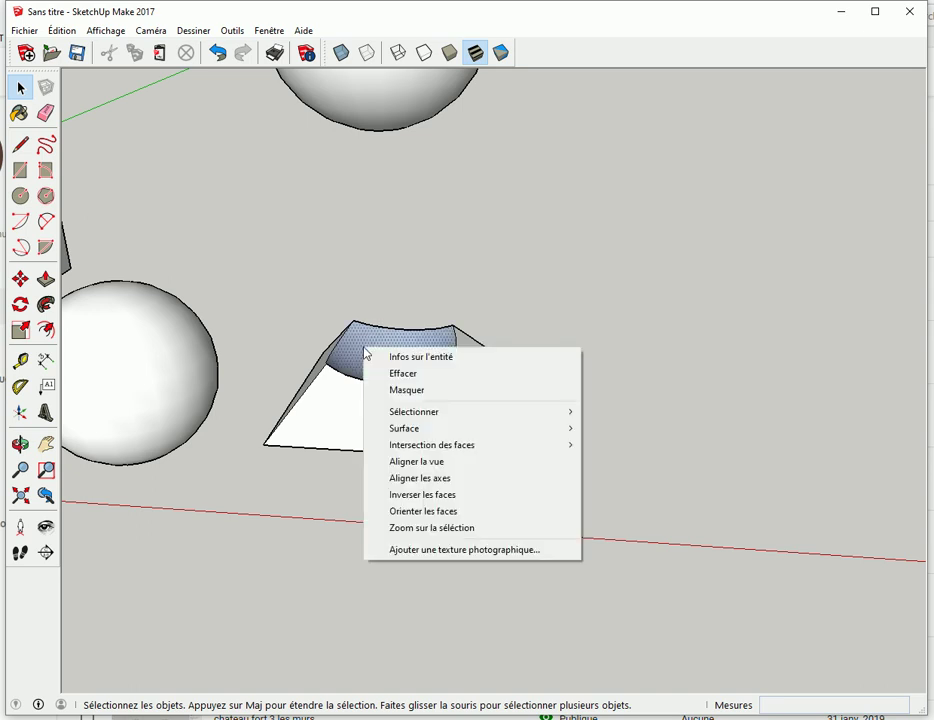
click(424, 494)
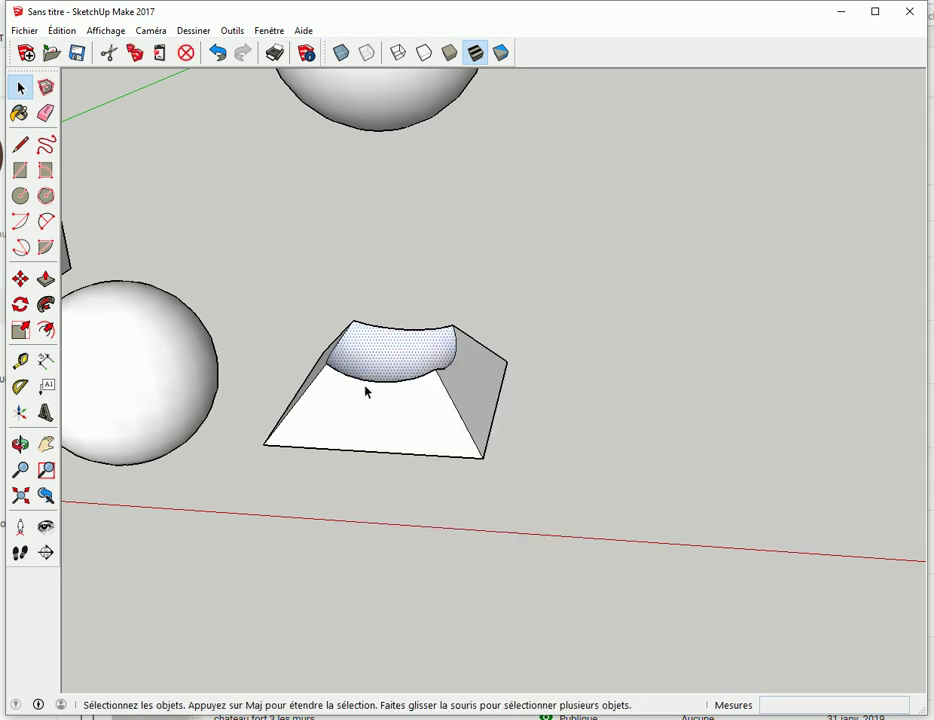
click(411, 306)
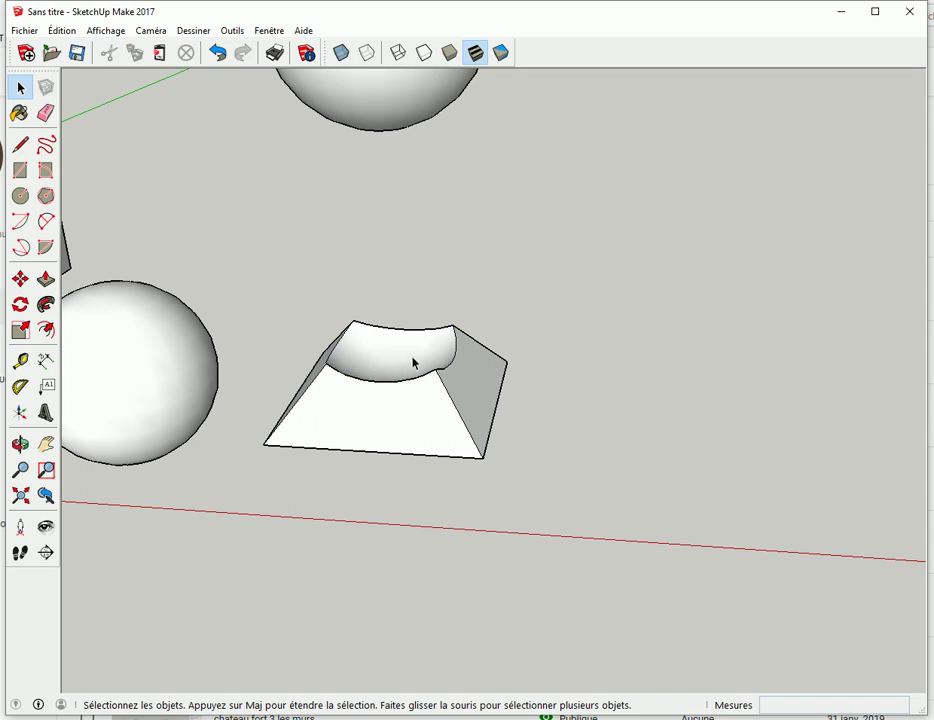
scroll(497, 210, down, 2)
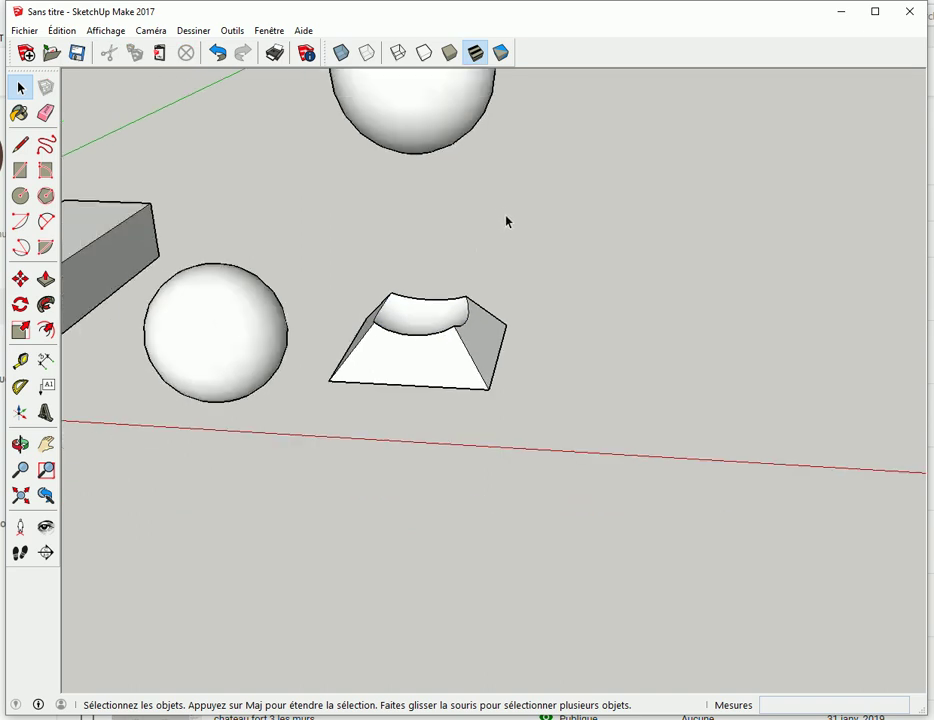
scroll(415, 127, down, 1)
- Move the top sphere straight down into the pyramid's hollow
click(421, 134)
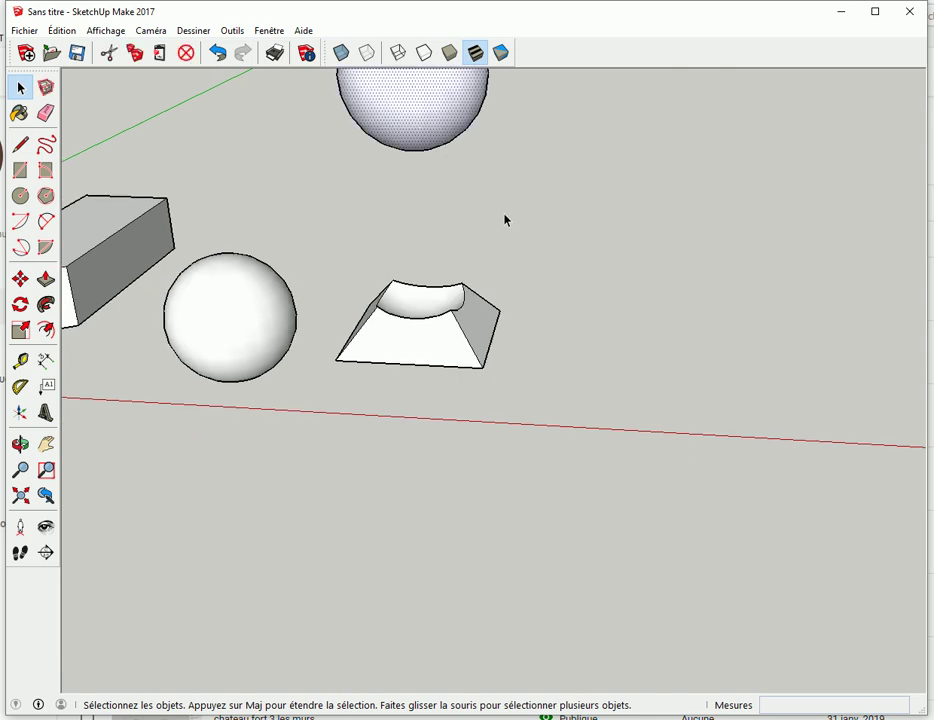
mouse_move(500, 219)
middle_down()
mouse_move(590, 231)
mouse_move(502, 212)
middle_up()
key(m)
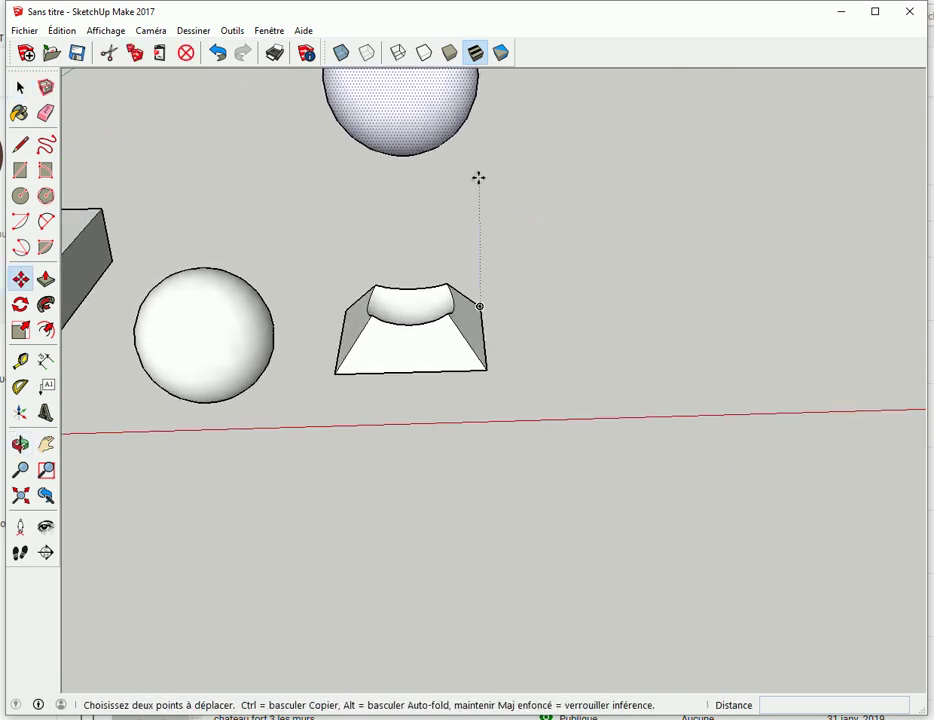
click(423, 129)
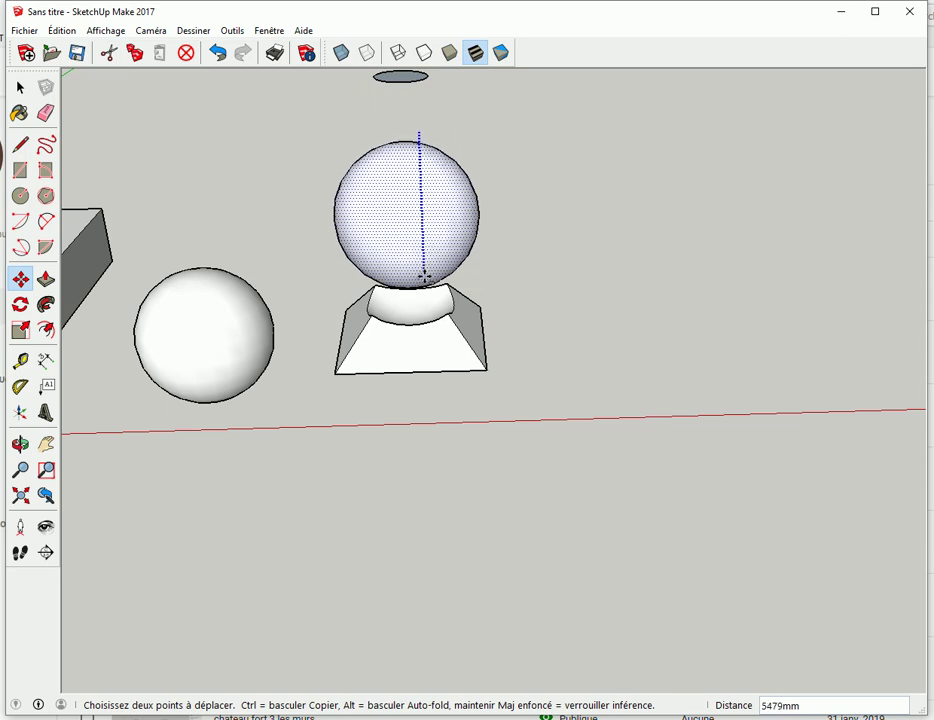
click(423, 295)
key(space)
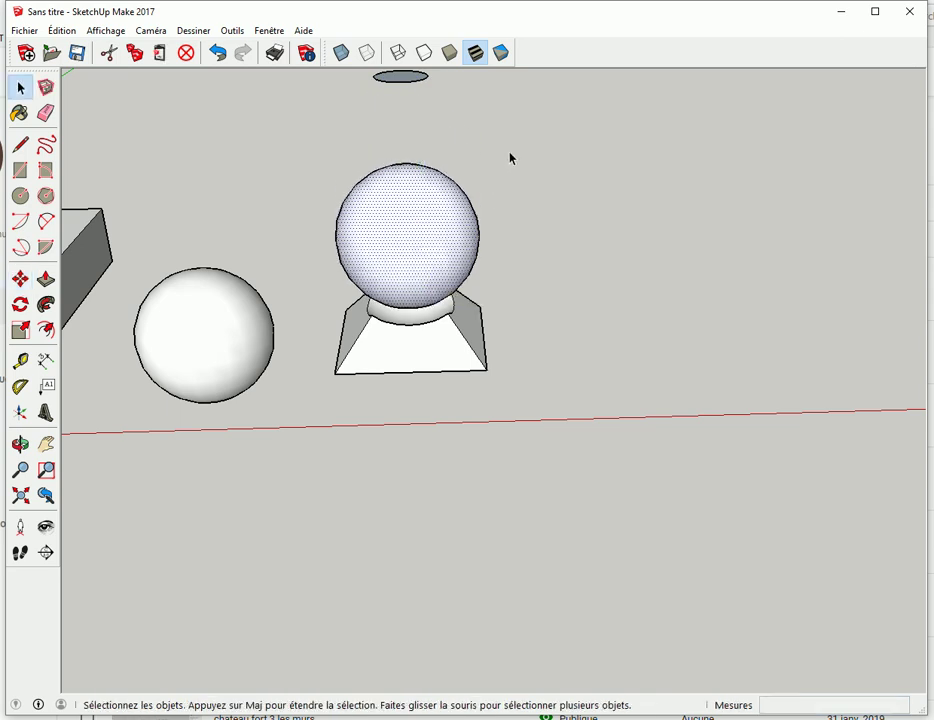
click(424, 92)
- Delete the leftover ellipse above the model and select the sphere on the pyramid
click(410, 79)
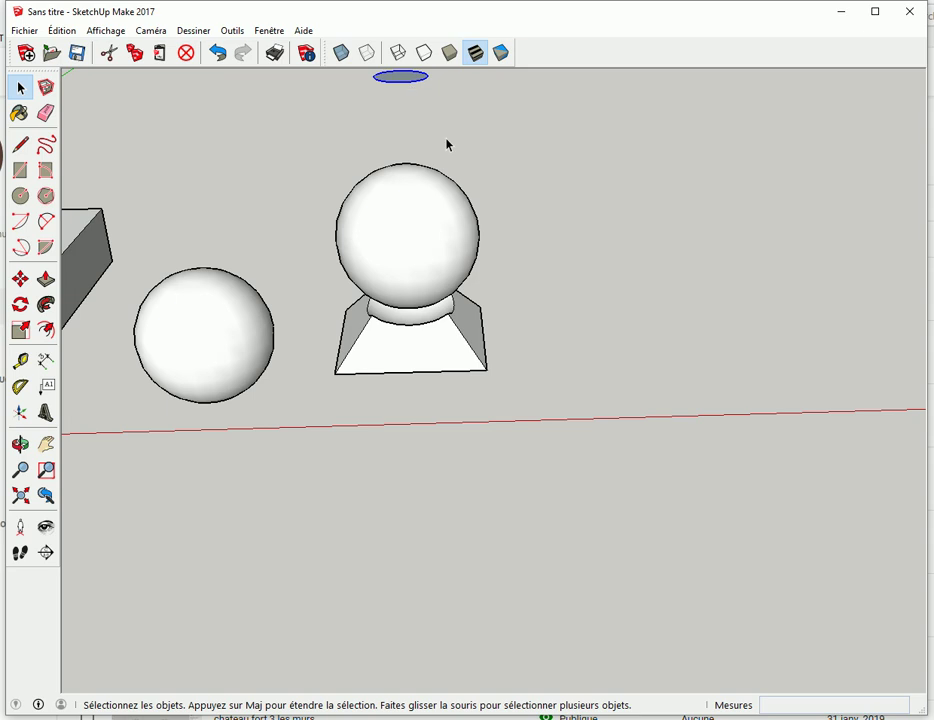
key(Delete)
mouse_move(455, 288)
middle_down()
mouse_move(381, 340)
mouse_move(523, 347)
mouse_move(719, 213)
mouse_move(692, 167)
mouse_move(527, 259)
mouse_move(500, 240)
middle_up()
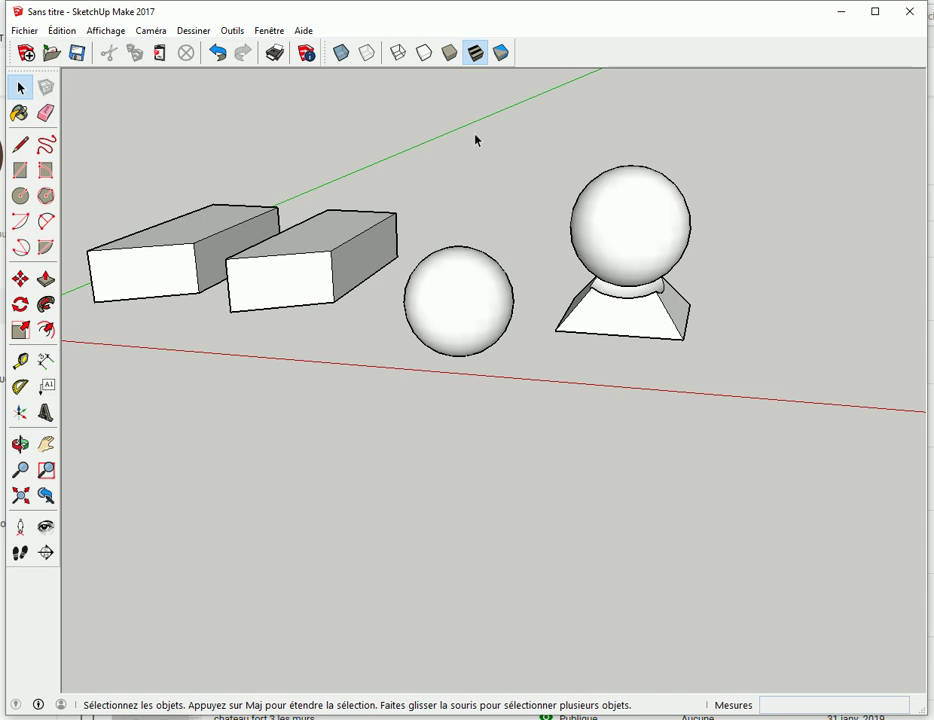
click(645, 220)
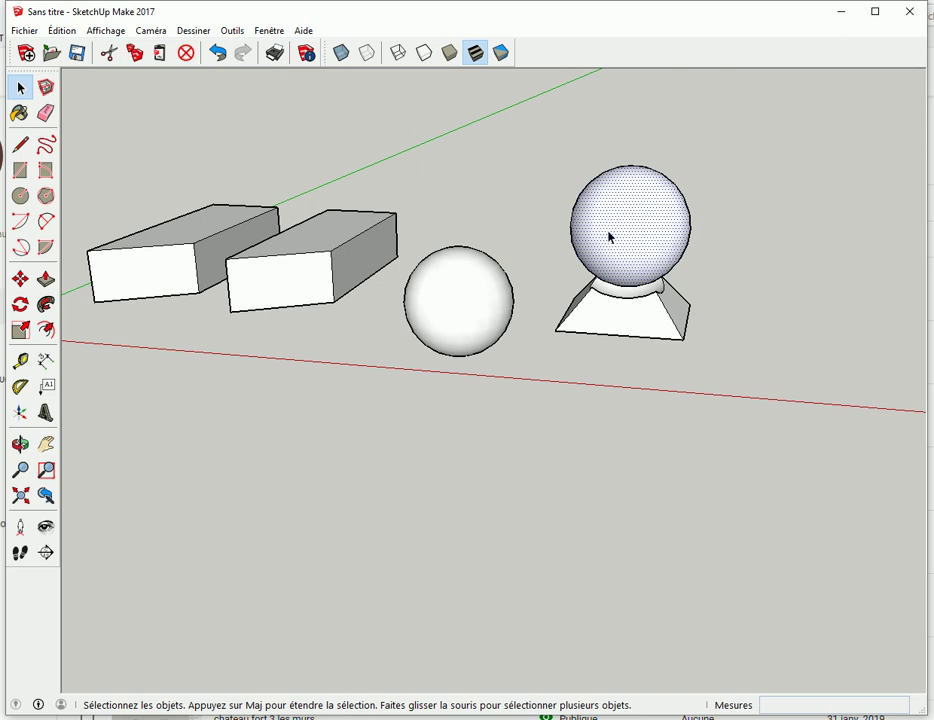
- Copy the pyramid's sphere and place the copy beside the standalone sphere
key(m)
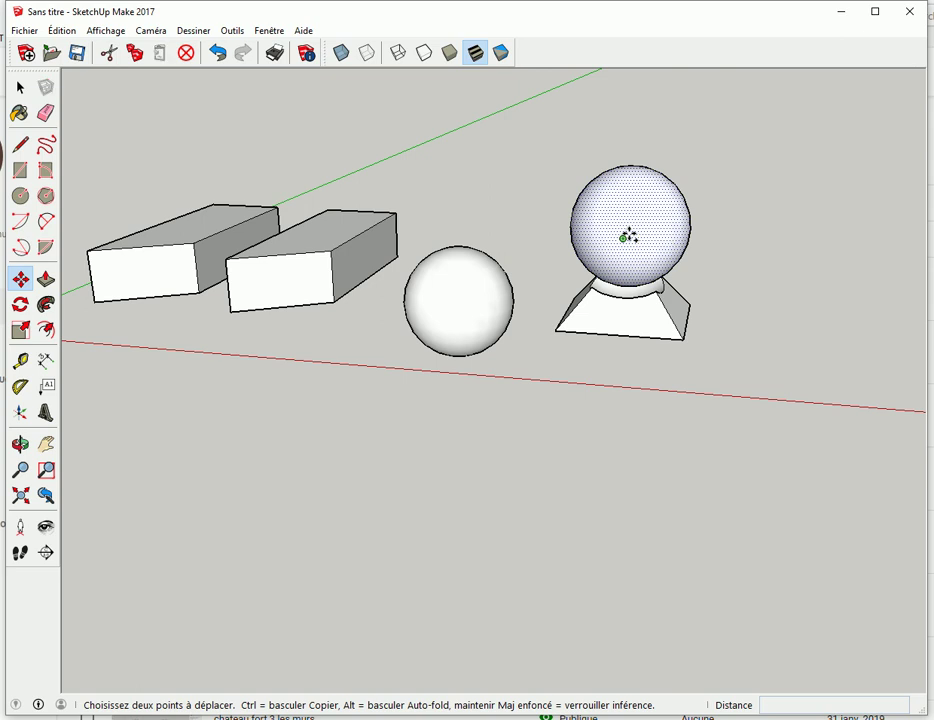
key(ctrl)
click(628, 237)
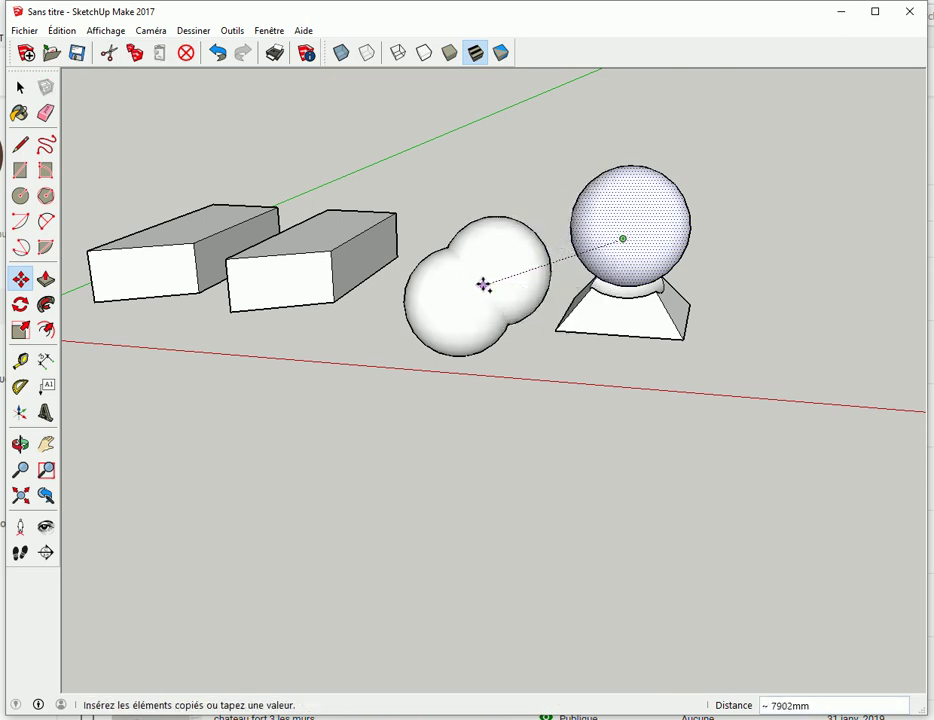
click(483, 285)
key(space)
- Move the copied sphere so it partly overlaps the standalone sphere
click(470, 320)
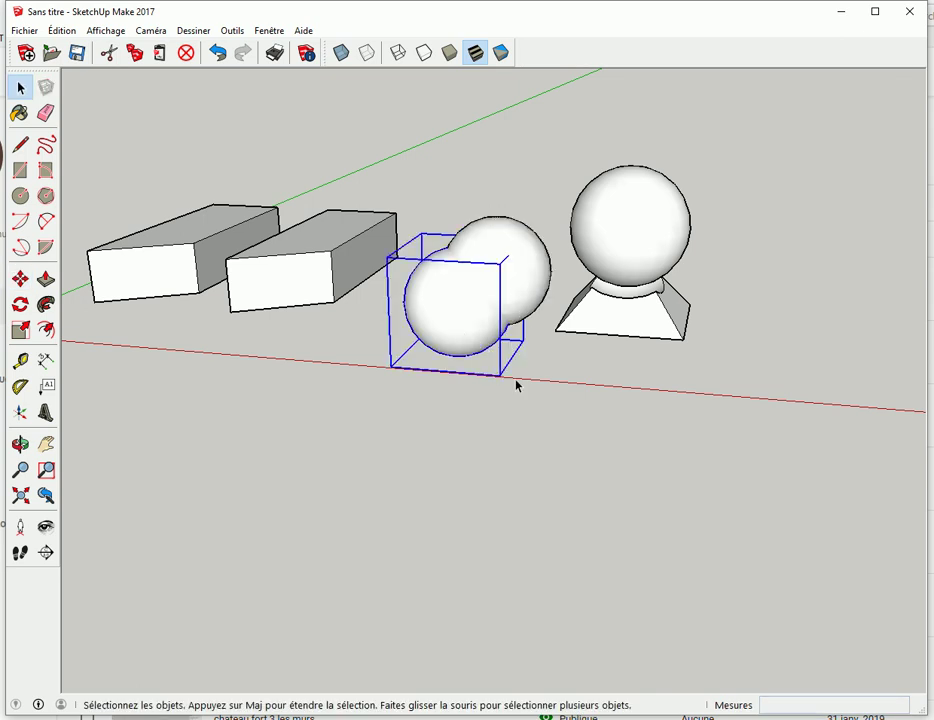
click(494, 373)
click(527, 265)
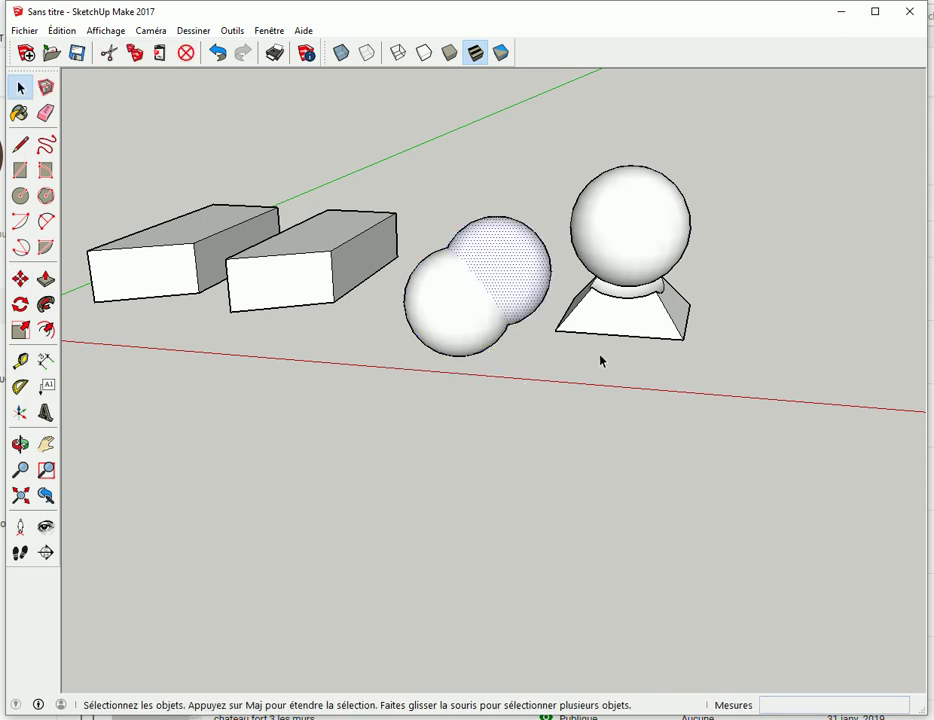
middle_drag(663, 384, 336, 534)
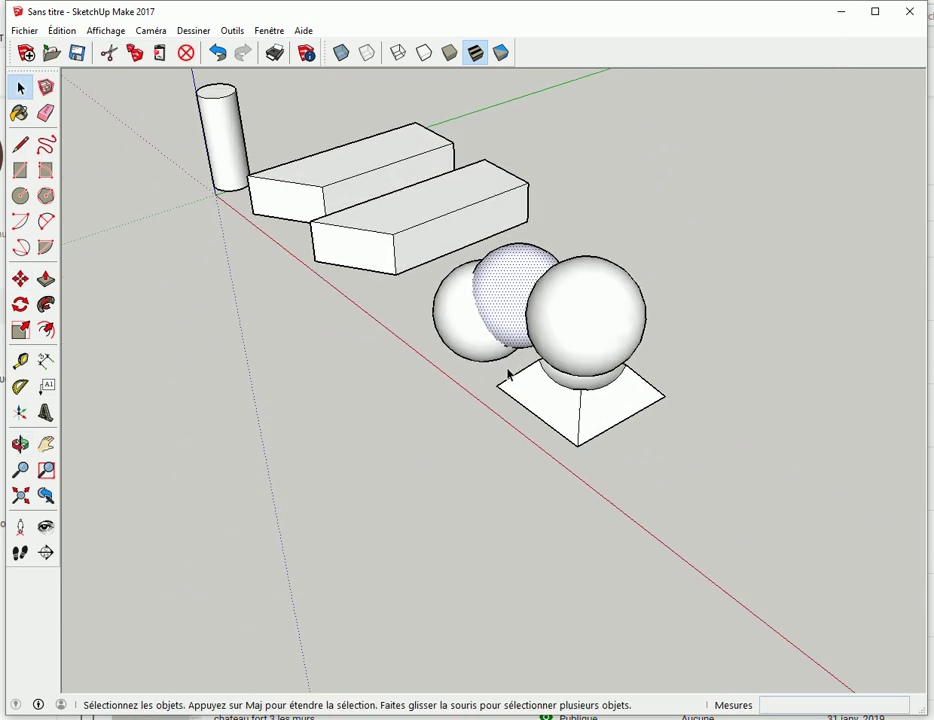
middle_drag(508, 370, 354, 505)
key(m)
click(540, 273)
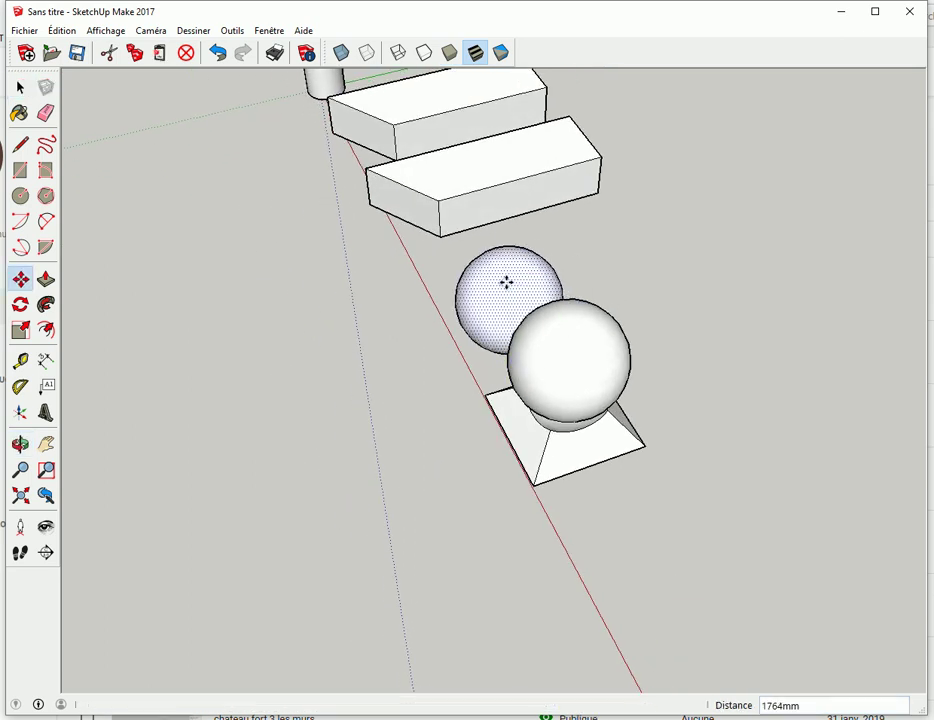
mouse_move(354, 340)
middle_down()
mouse_move(740, 290)
mouse_move(365, 388)
mouse_move(538, 298)
middle_up()
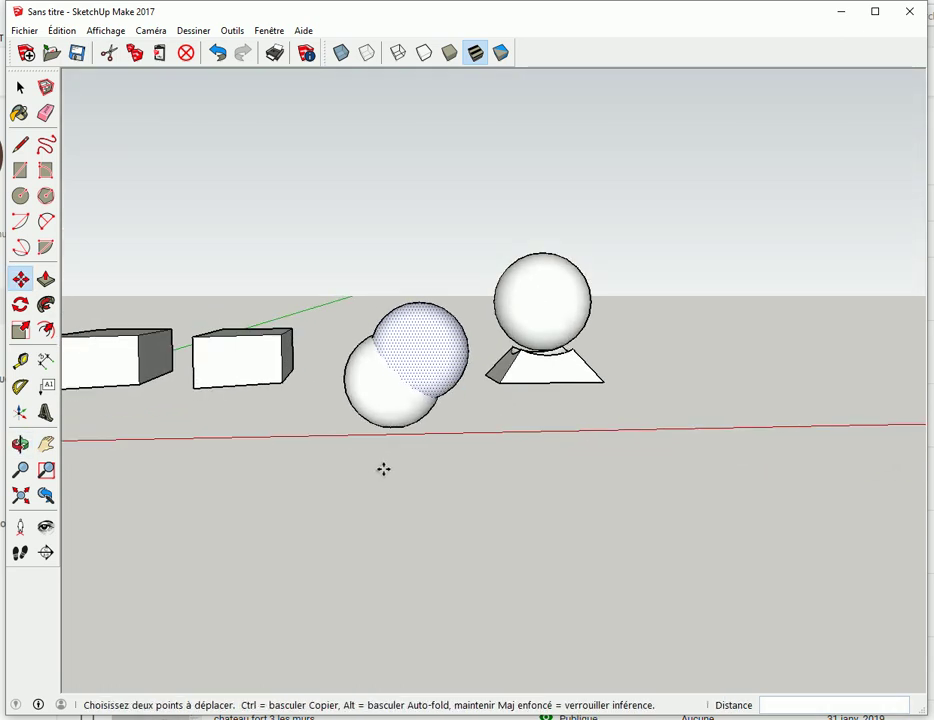
key(space)
click(375, 402)
- Explode the front sphere and intersect the faces of the two overlapping spheres
right_click(375, 402)
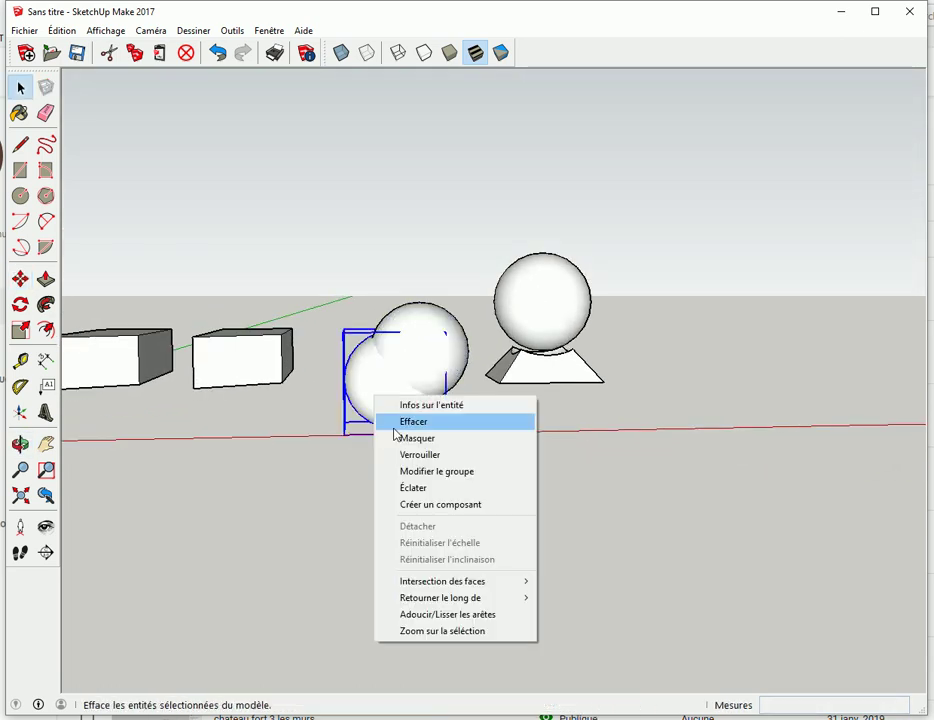
click(422, 487)
scroll(391, 441, up, 3)
scroll(391, 441, down, 1)
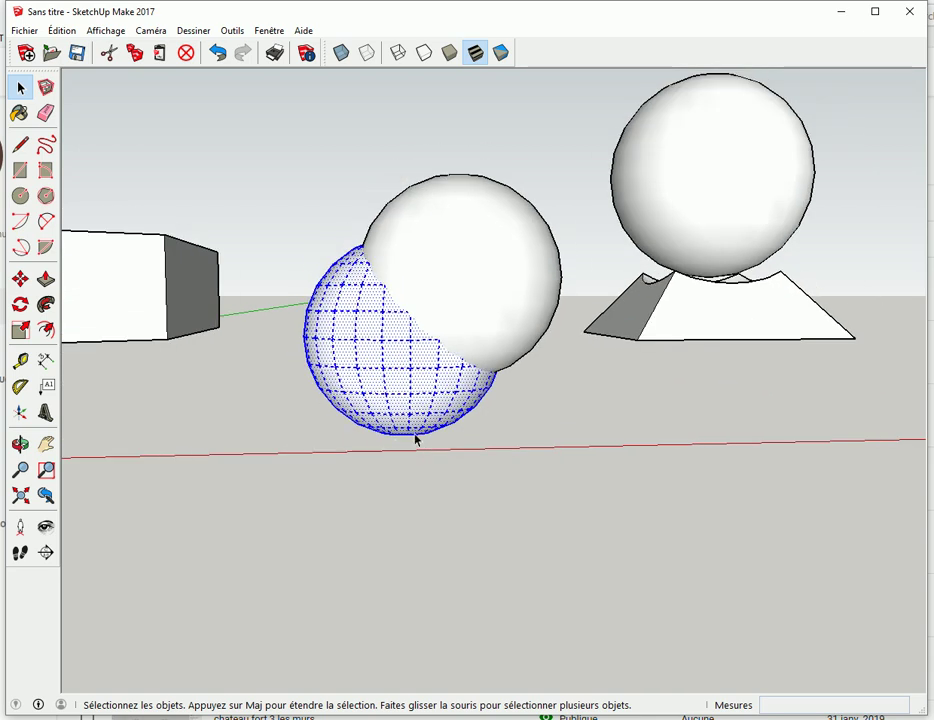
drag(278, 148, 573, 456)
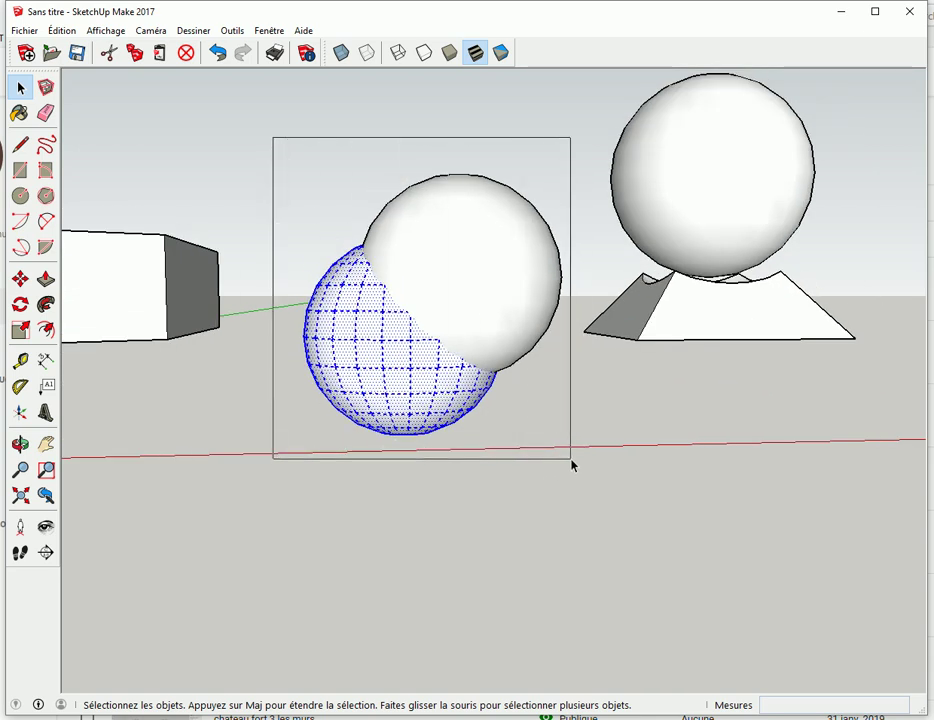
right_click(442, 265)
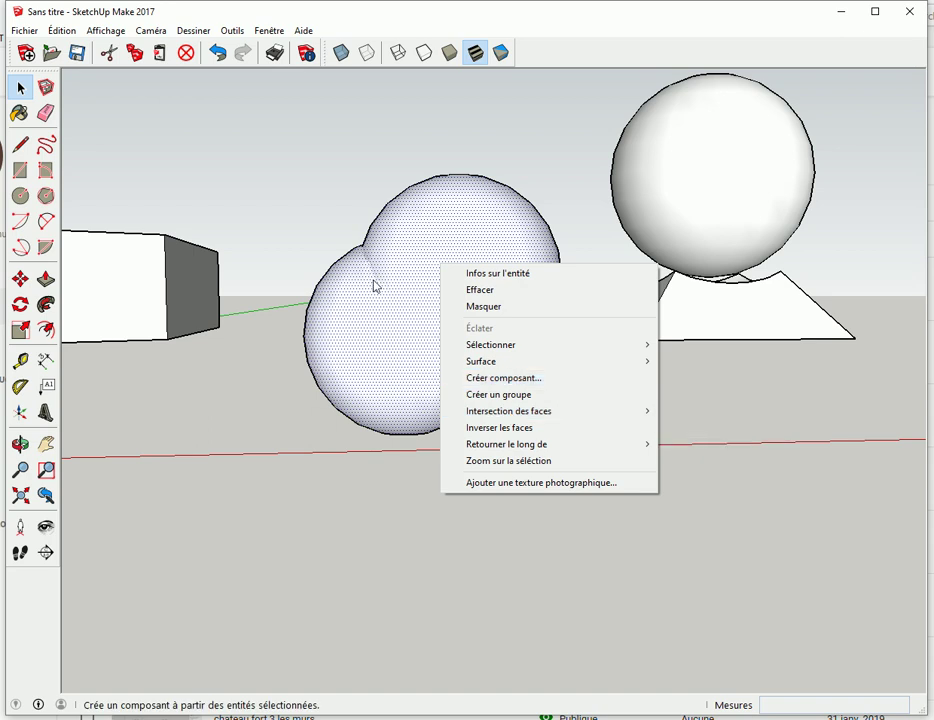
mouse_move(508, 411)
click(686, 428)
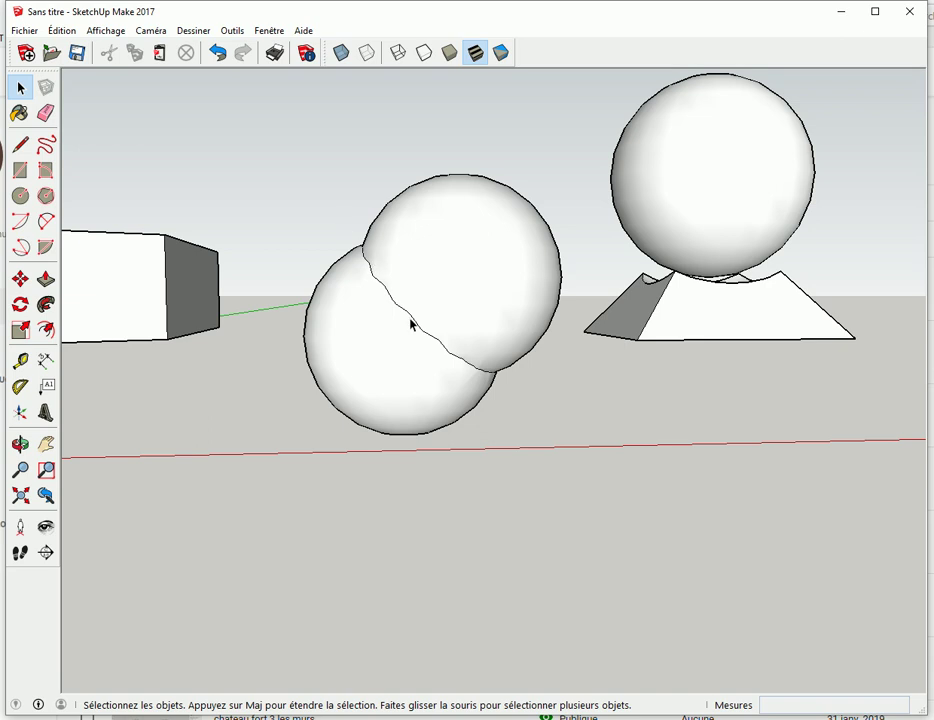
- Delete the upper sphere and the cap inside the overlap to hollow the front sphere
click(521, 282)
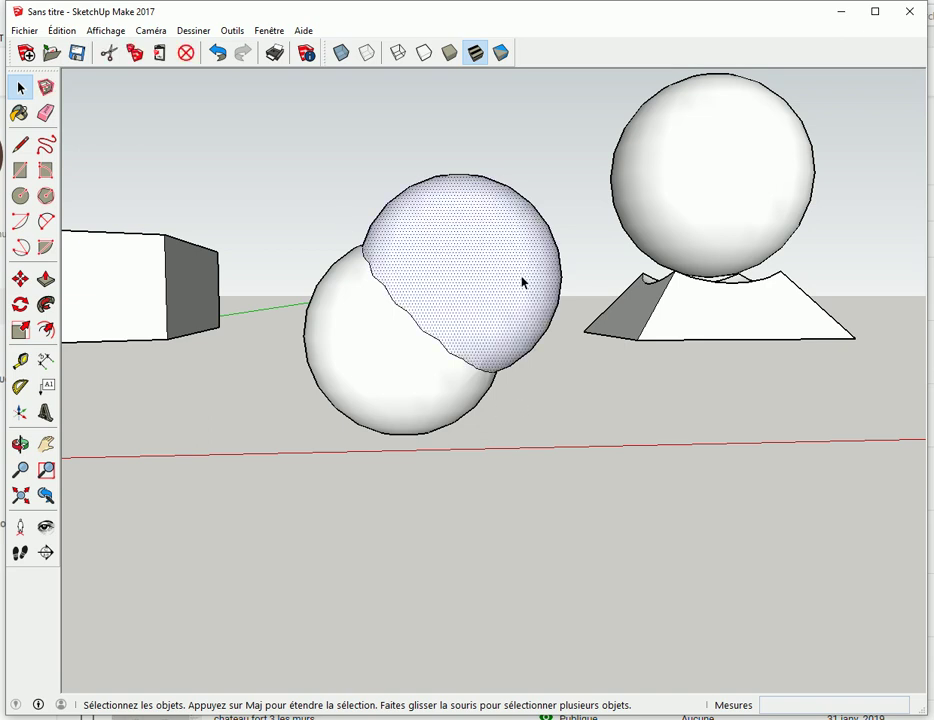
key(Delete)
click(446, 298)
key(Delete)
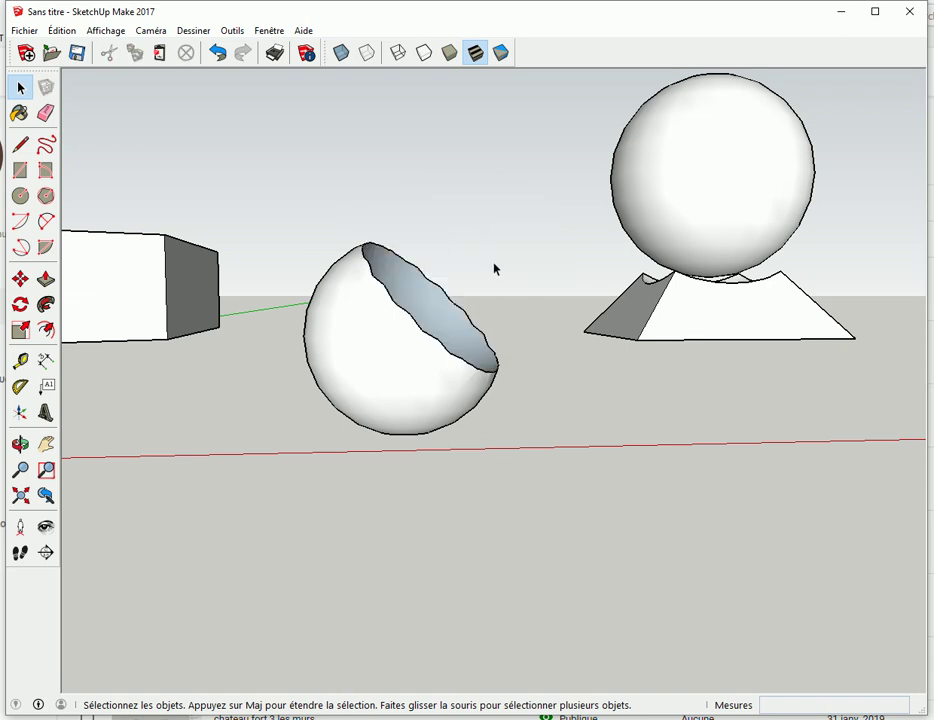
- Flip the hollow's inner face with Inverser les faces so it shows white
middle_drag(438, 309, 360, 399)
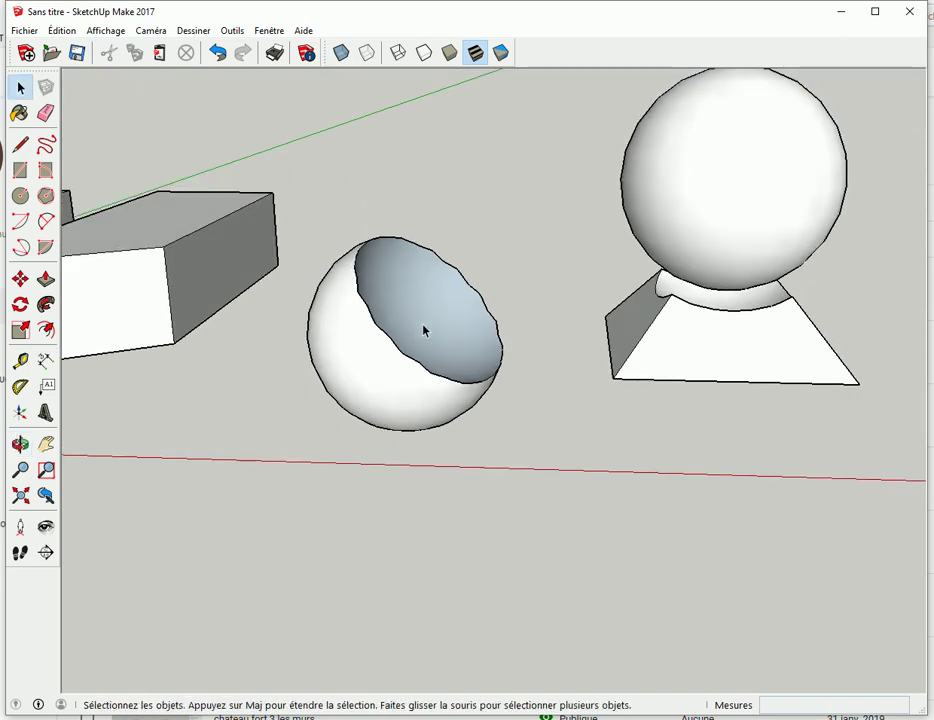
right_click(422, 318)
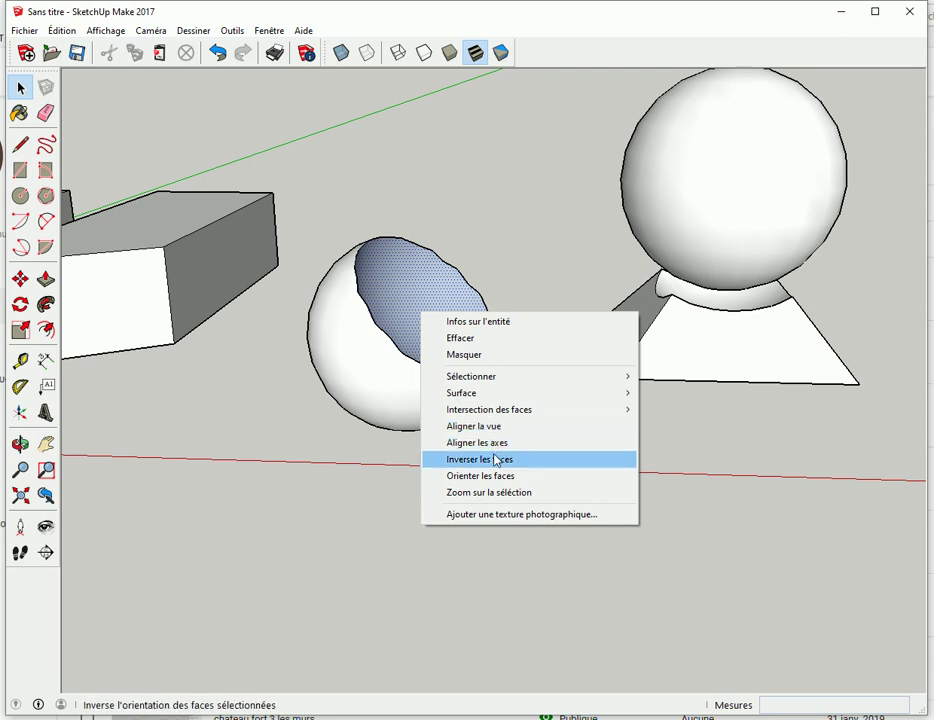
click(469, 459)
click(511, 499)
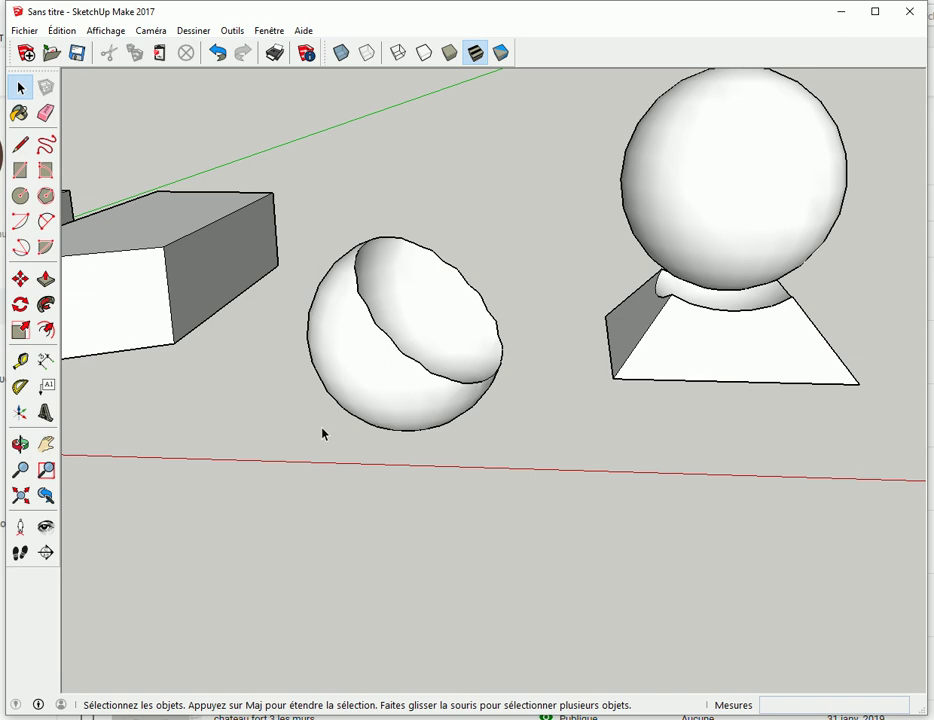
- Orbit from the carved sphere out until the row from cylinder to pyramid is visible
mouse_move(309, 432)
middle_down()
mouse_move(381, 390)
mouse_move(475, 290)
mouse_move(438, 281)
middle_up()
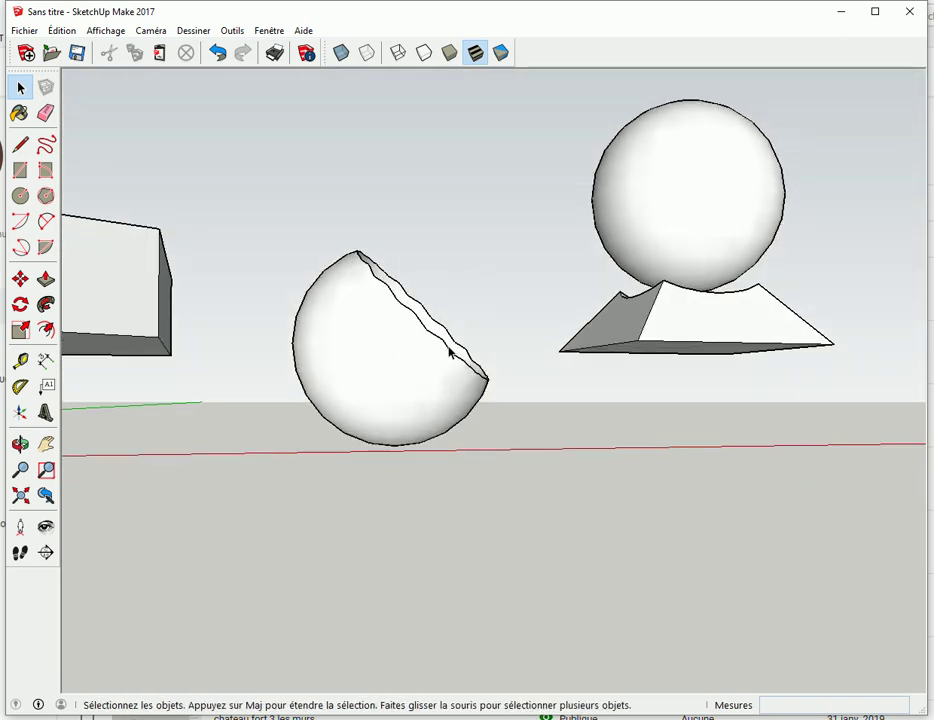
mouse_move(475, 334)
middle_down()
mouse_move(461, 375)
mouse_move(396, 428)
mouse_move(413, 429)
middle_up()
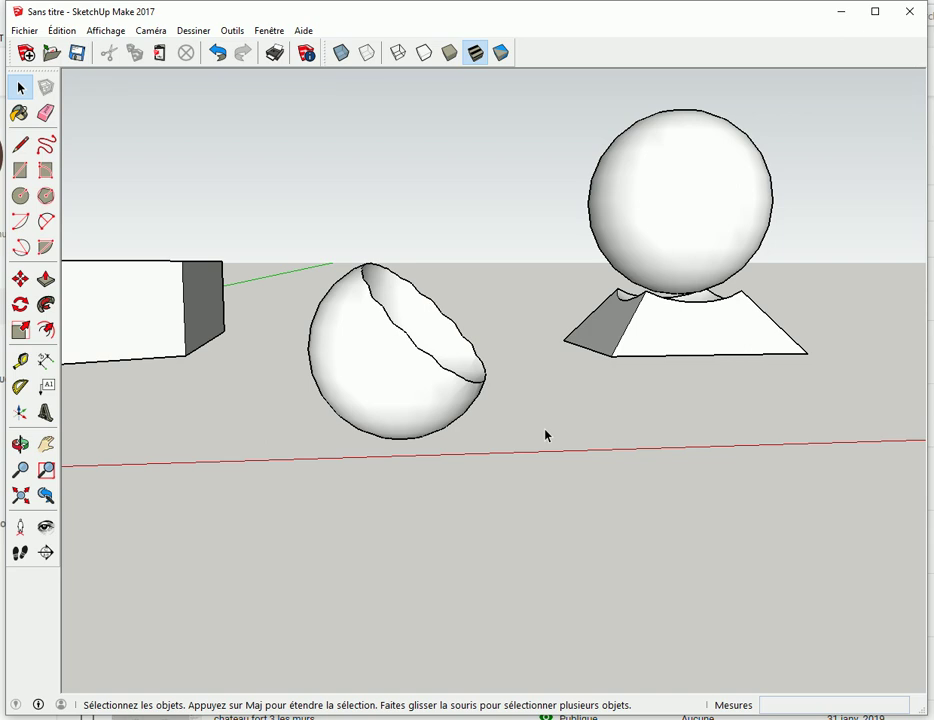
mouse_move(411, 413)
middle_down()
mouse_move(423, 392)
mouse_move(316, 430)
mouse_move(183, 523)
mouse_move(204, 505)
mouse_move(350, 486)
middle_up()
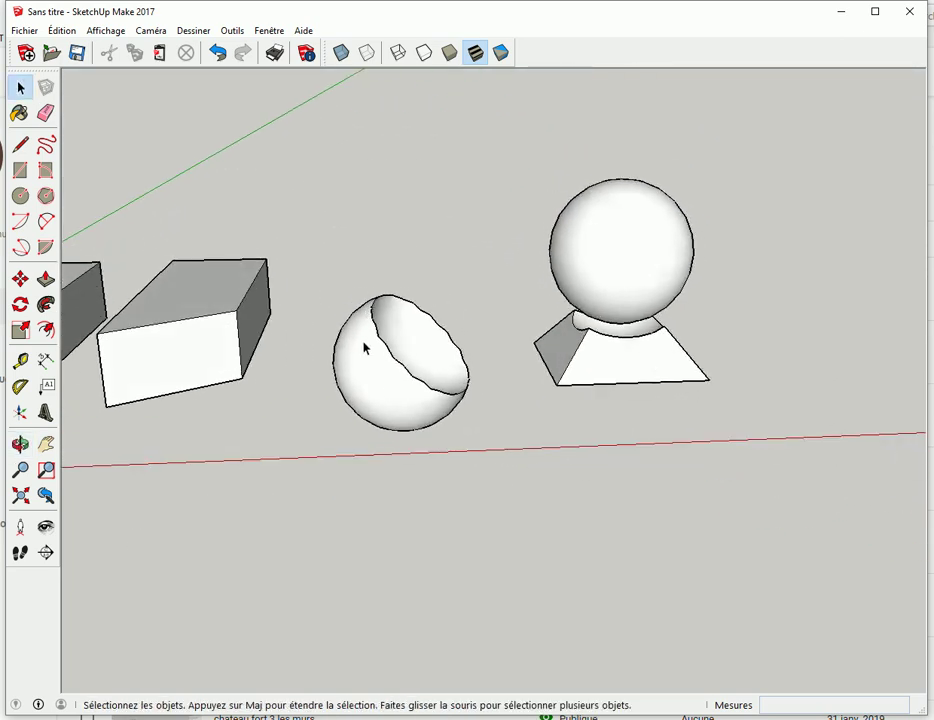
mouse_move(417, 396)
middle_down()
mouse_move(334, 455)
mouse_move(338, 462)
mouse_move(598, 402)
mouse_move(584, 407)
mouse_move(636, 360)
middle_up()
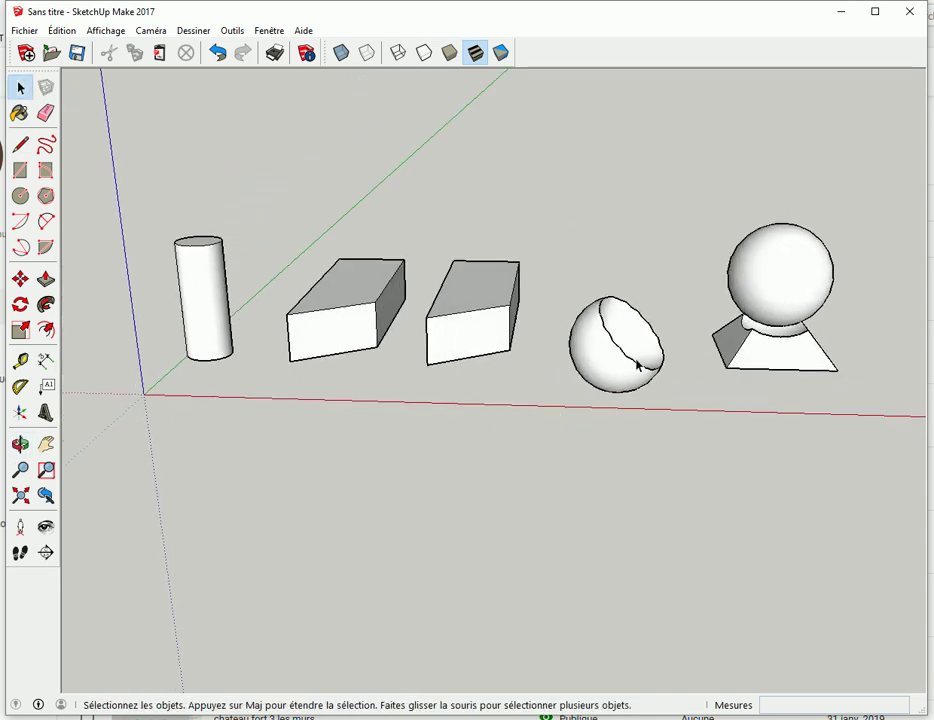
- Copy the pyramid's sphere onto the upright cylinder's top so it overlaps the upper end
click(773, 282)
key(m)
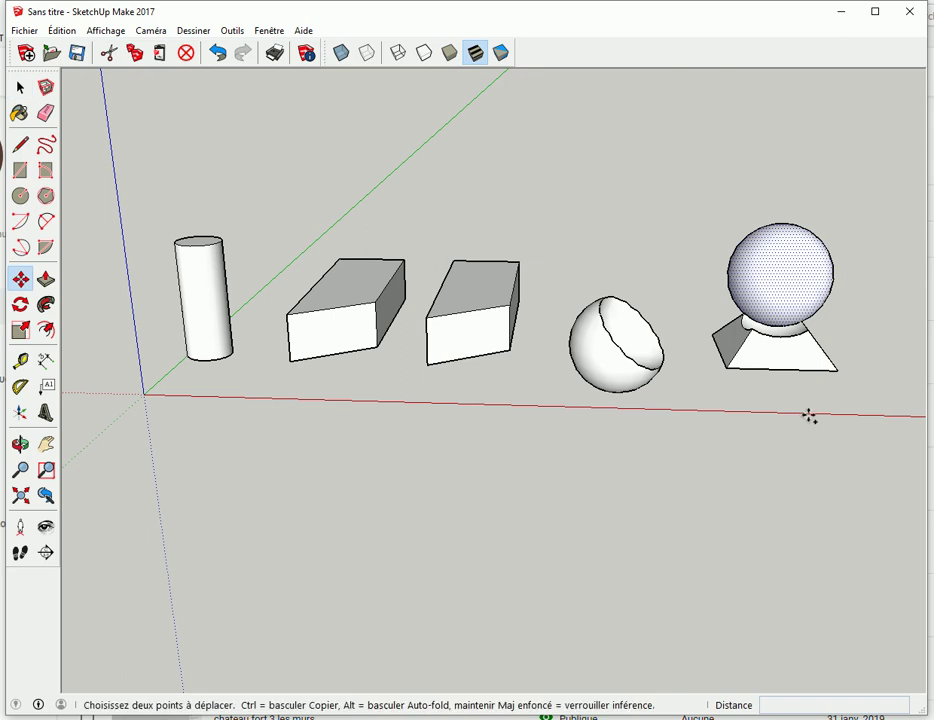
key(ctrl)
click(761, 286)
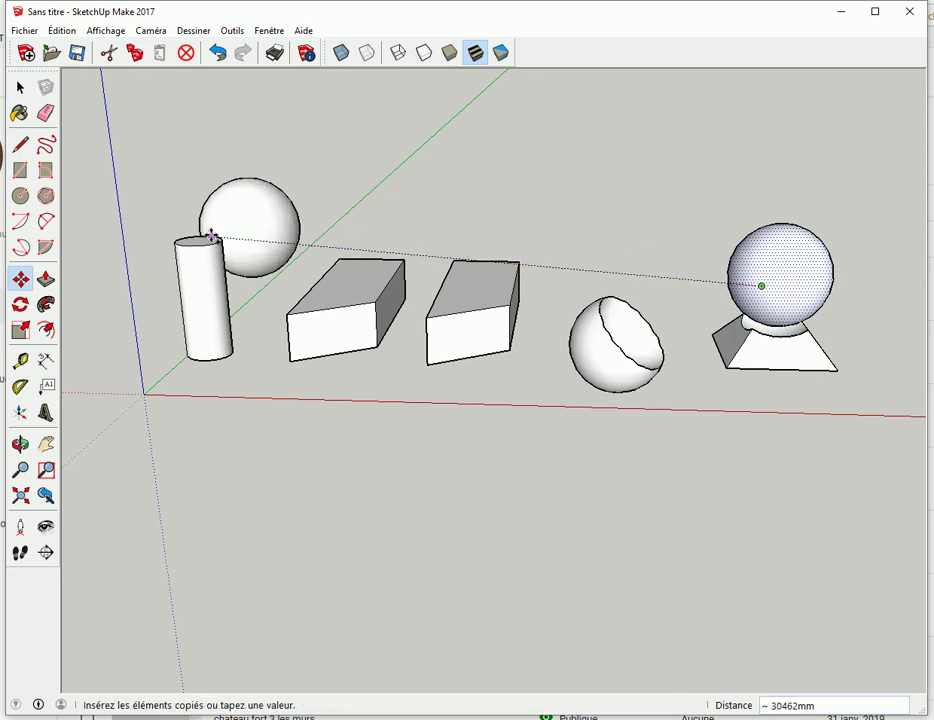
click(197, 246)
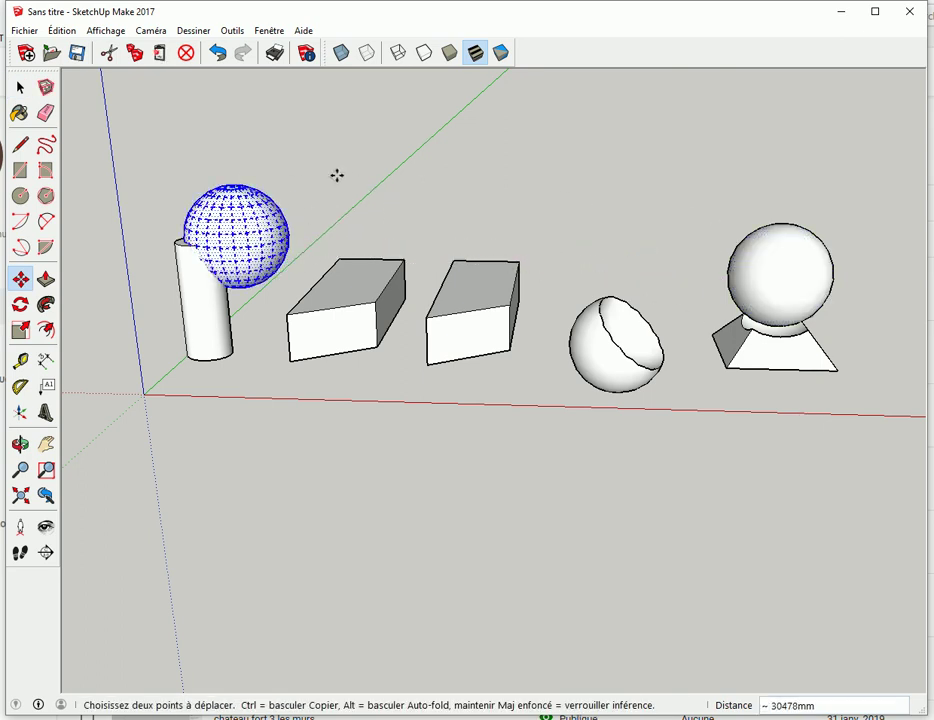
key(space)
- Check the upright cylinder, then orbit to the empty area near the origin with Circle ready
click(246, 445)
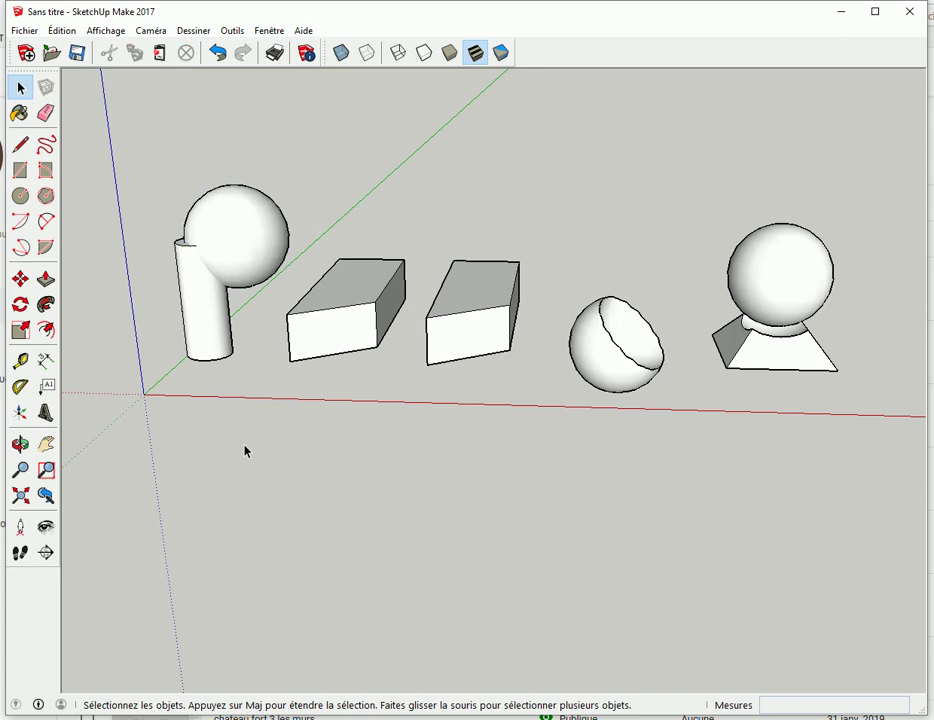
click(213, 303)
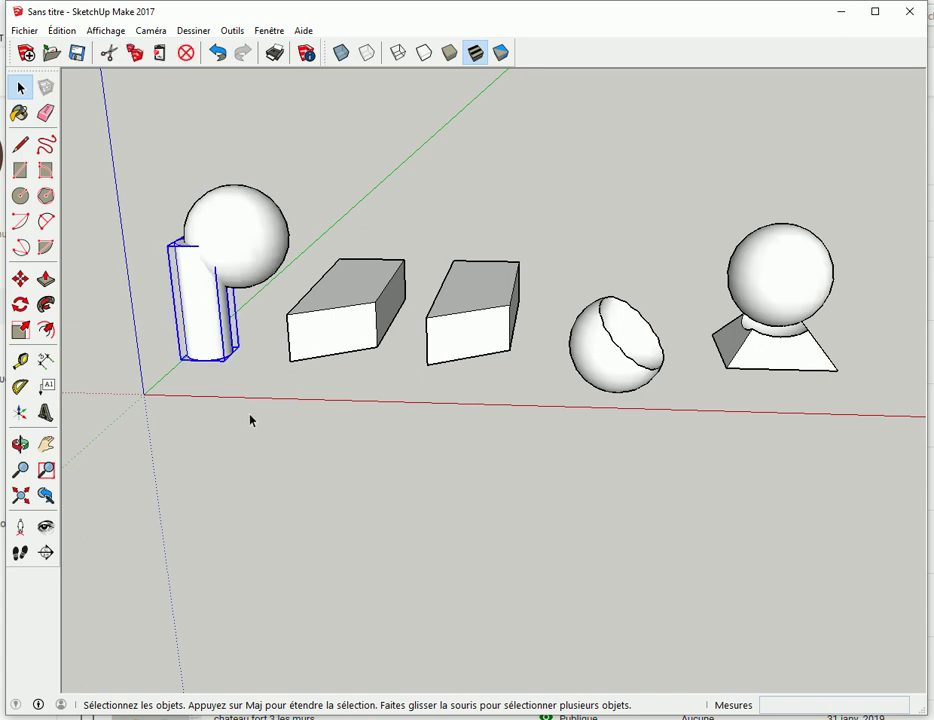
click(253, 422)
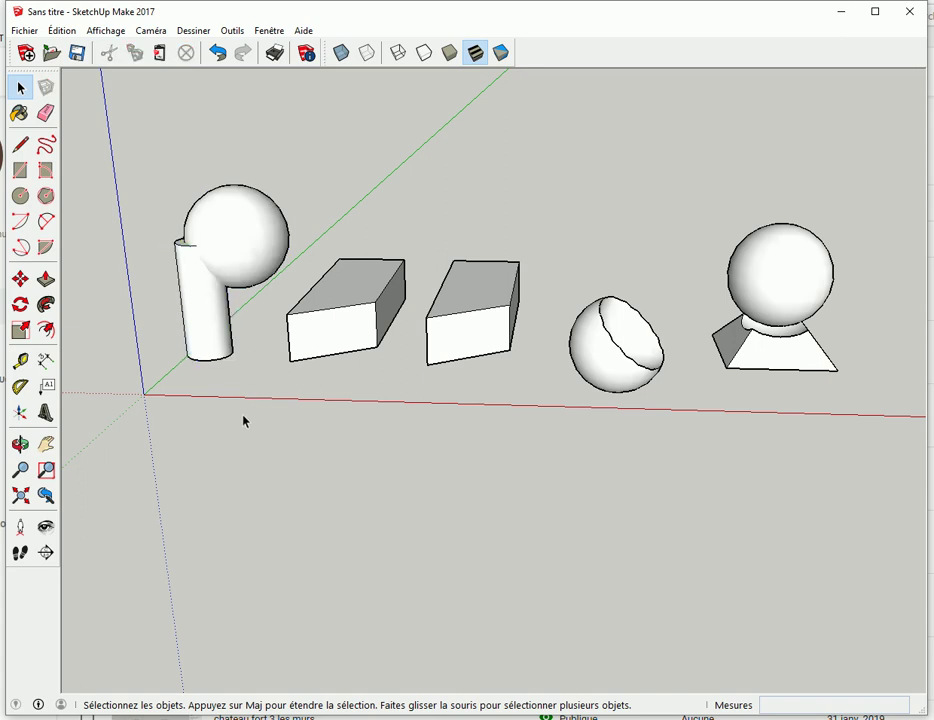
key(c)
middle_drag(244, 381, 437, 362)
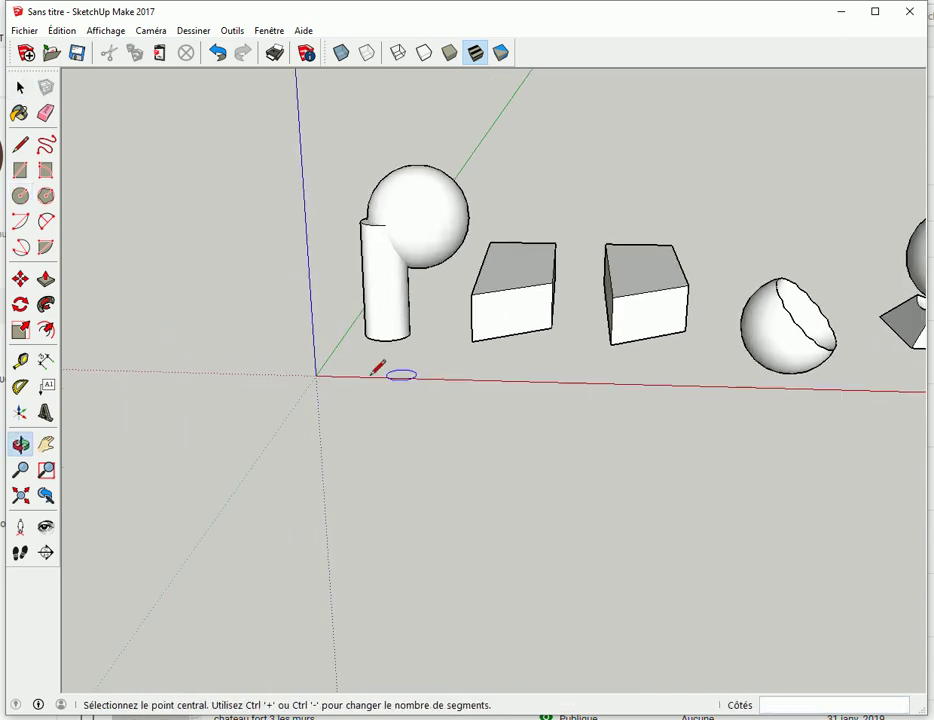
- Draw a small circle left of the origin and extrude it into a thin cylinder
click(282, 351)
click(296, 348)
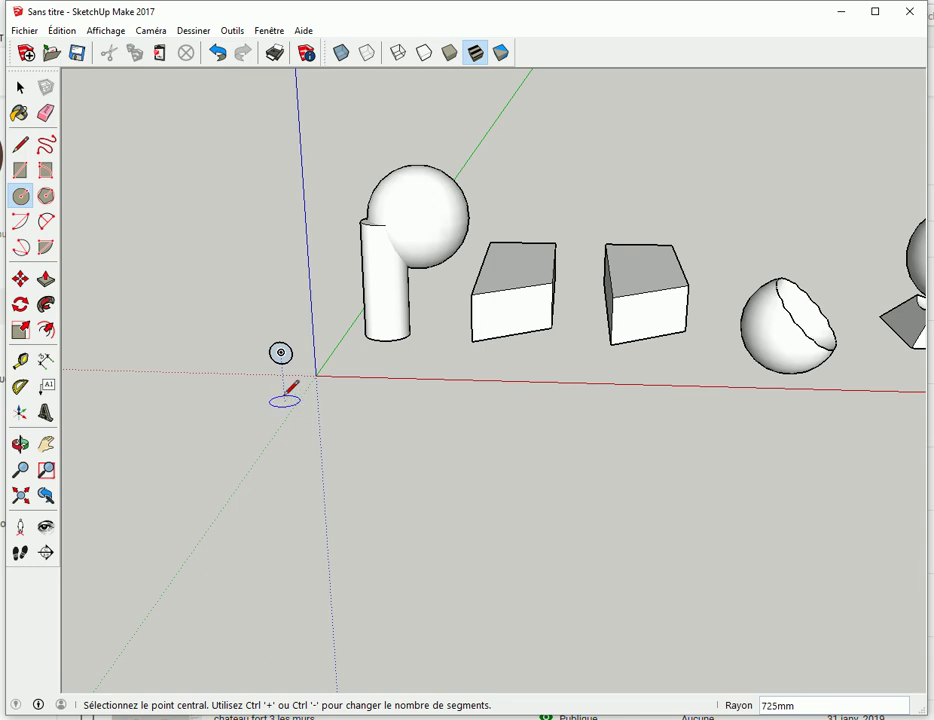
key(p)
click(281, 352)
click(313, 296)
key(space)
- Move the thin cylinder horizontally through the lower part of the upright cylinder
triple_click(381, 310)
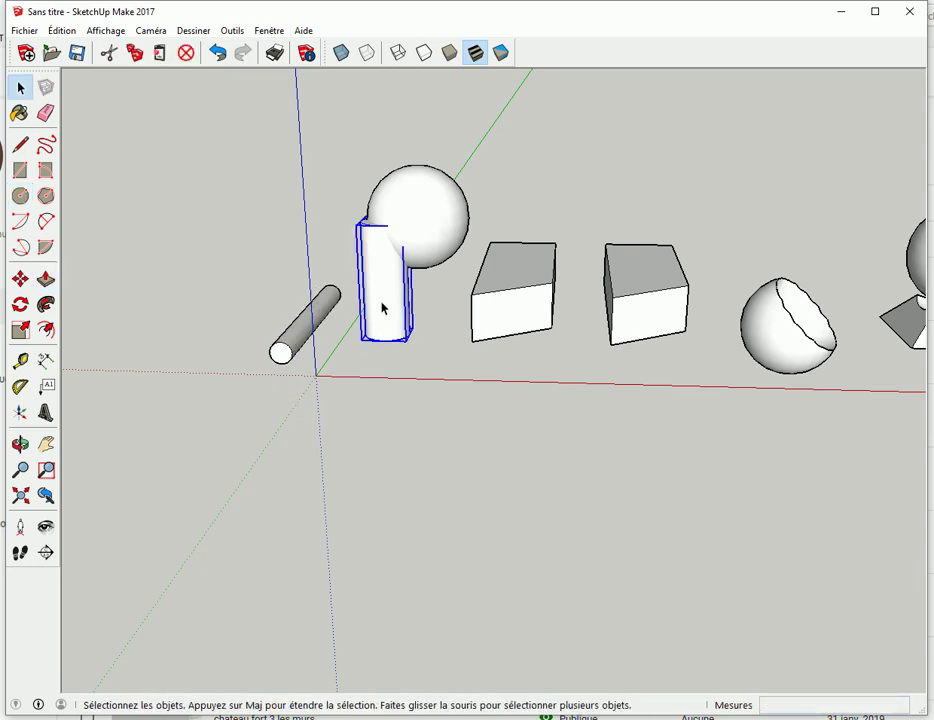
triple_click(308, 322)
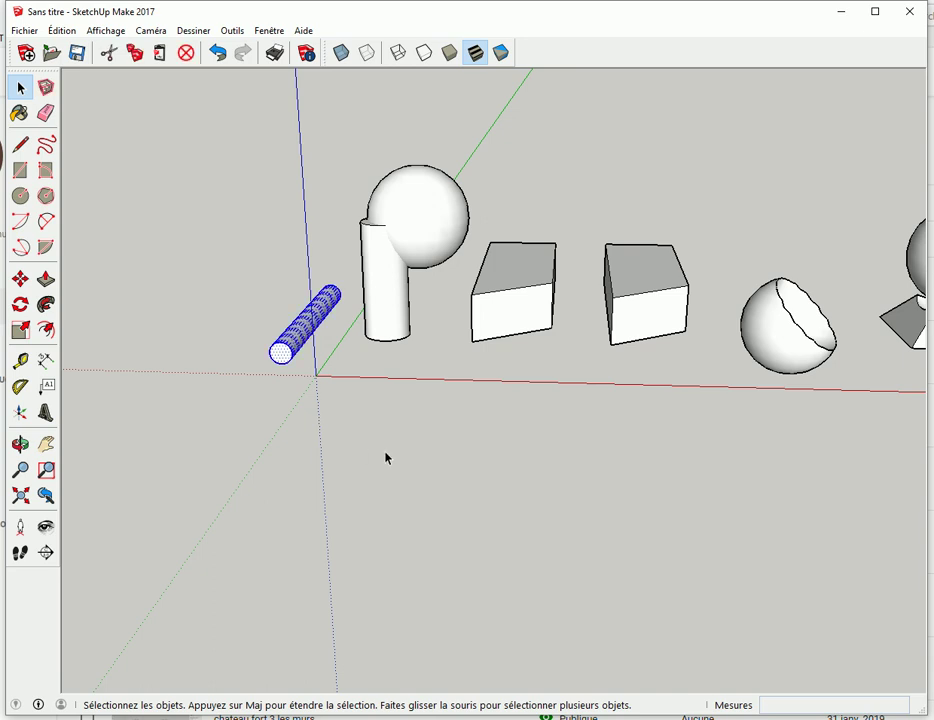
key(m)
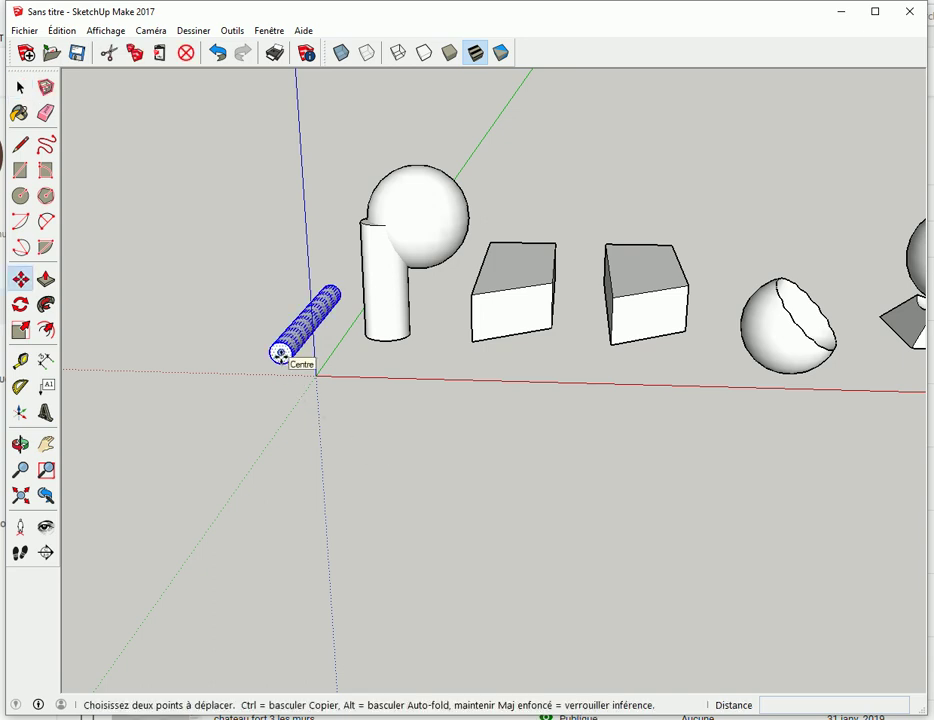
click(281, 352)
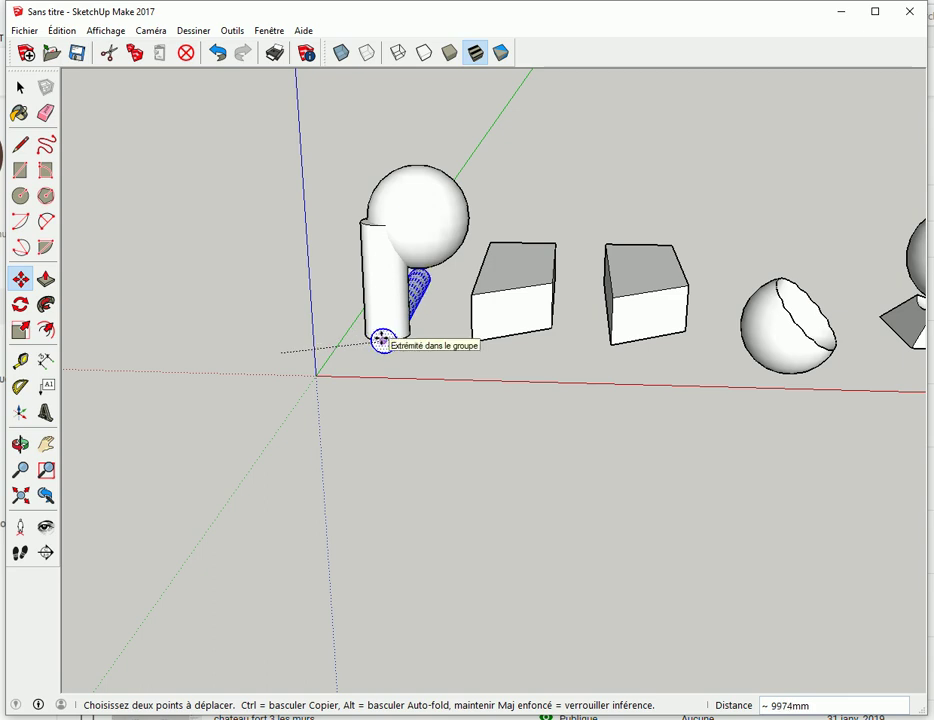
click(383, 340)
middle_drag(414, 430, 375, 361)
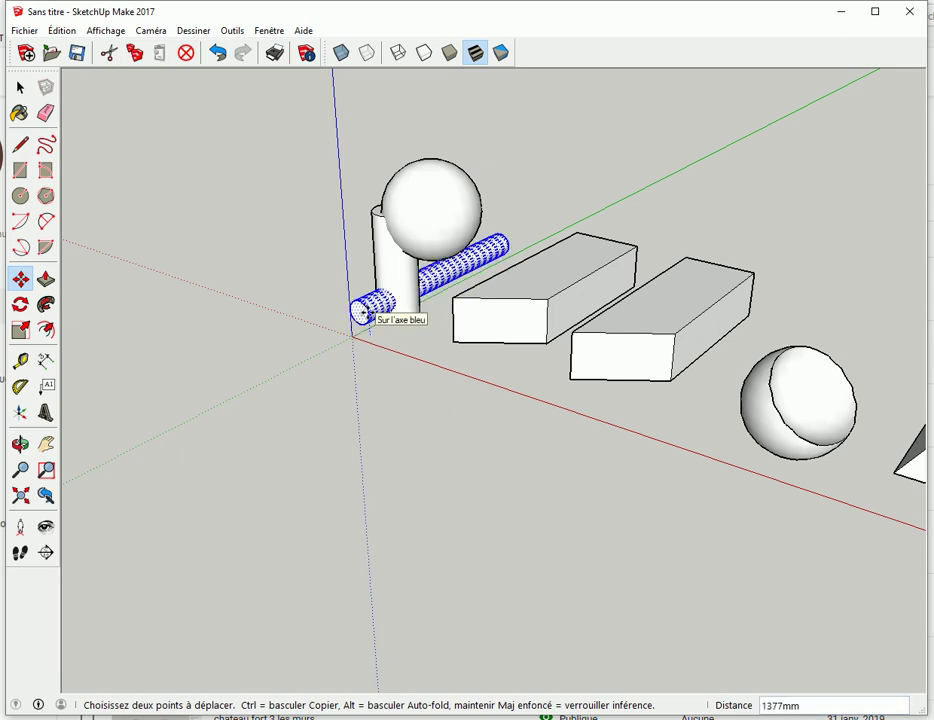
click(366, 313)
key(space)
click(357, 412)
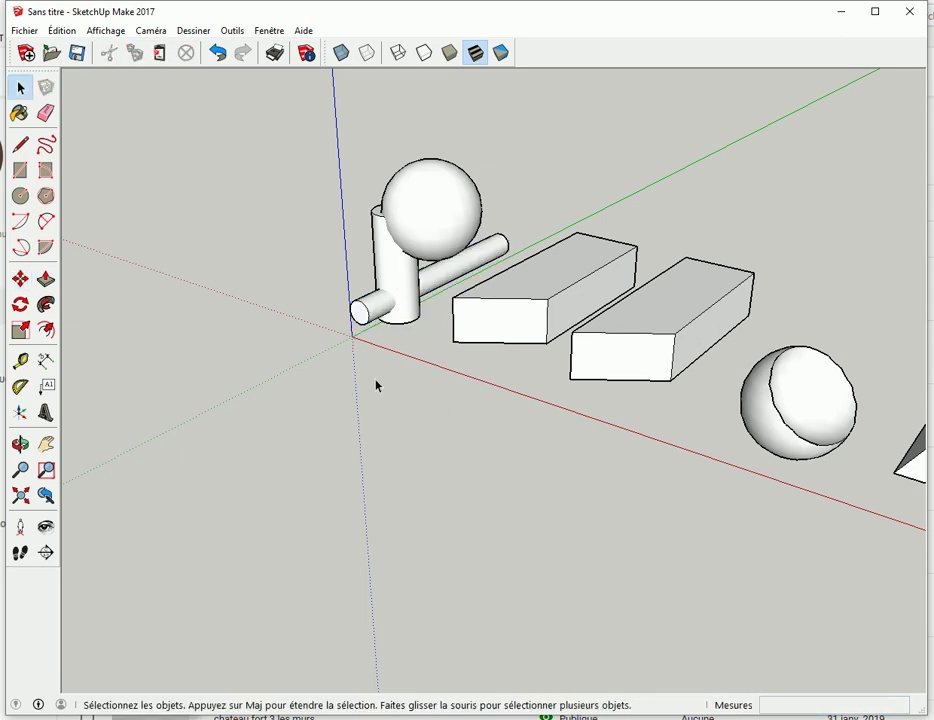
mouse_move(366, 397)
middle_down()
mouse_move(602, 388)
mouse_move(408, 305)
middle_up()
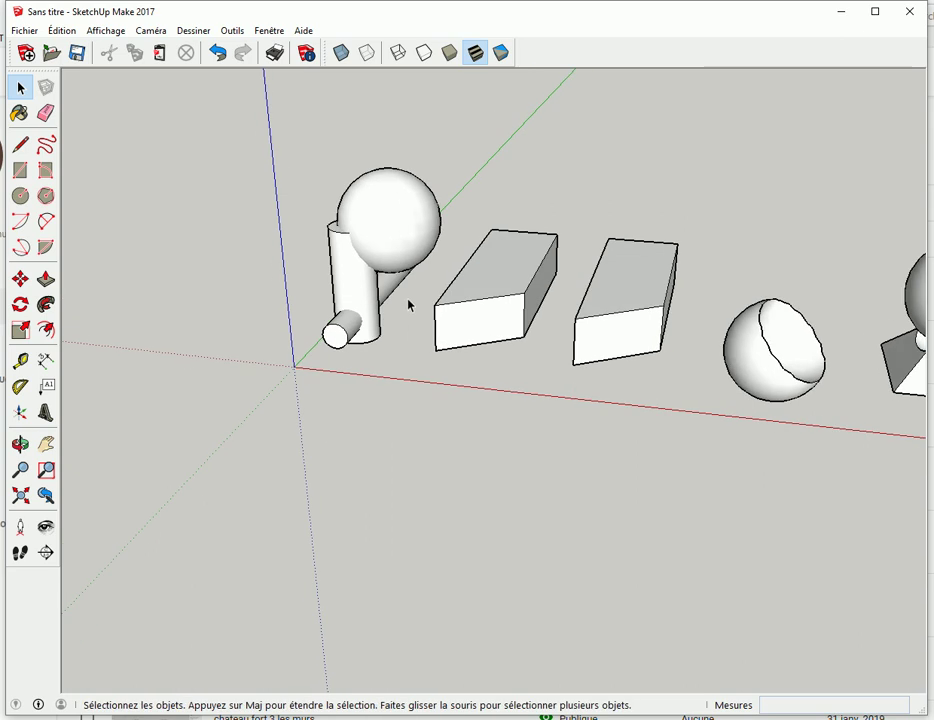
- Explode the upright cylinder's group with Éclater
click(345, 290)
right_click(345, 290)
click(390, 376)
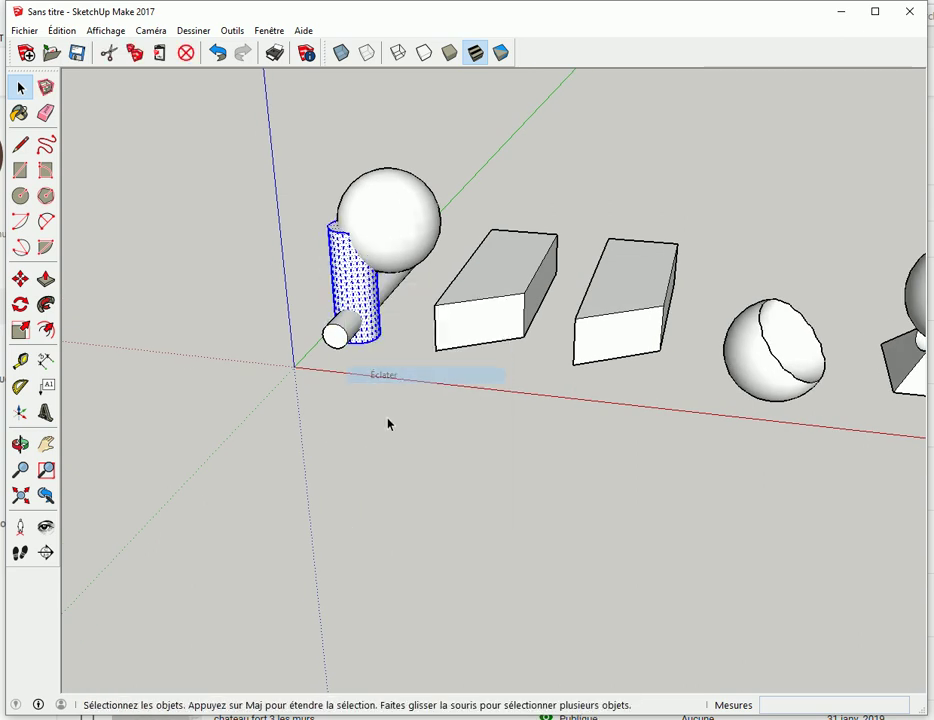
click(386, 427)
middle_drag(369, 409, 411, 284)
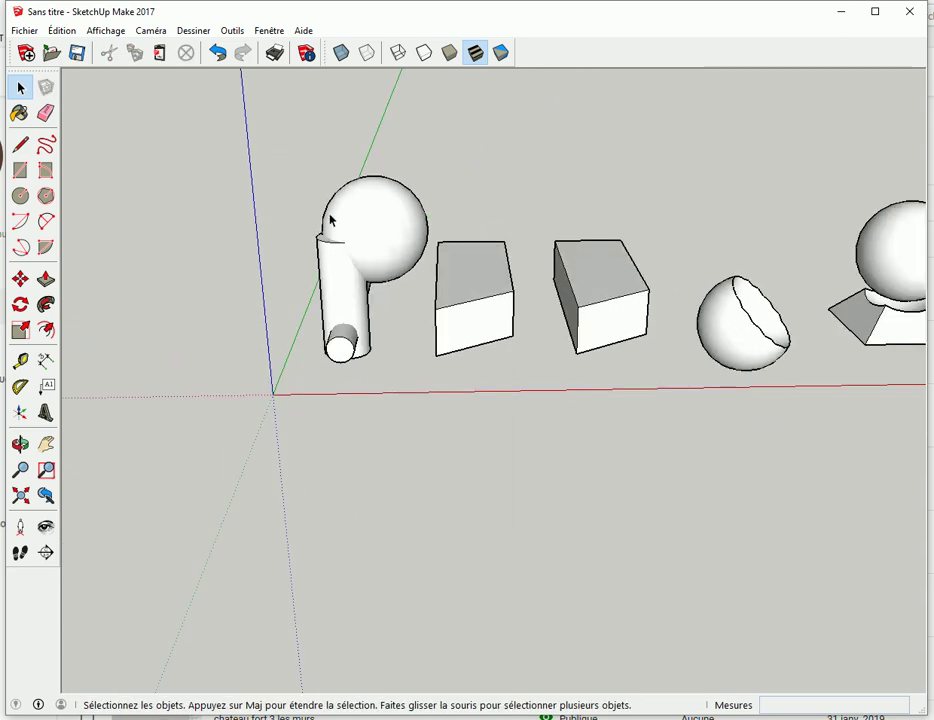
- Window-select the sphere and the exploded cylinder geometry together
drag(273, 152, 471, 429)
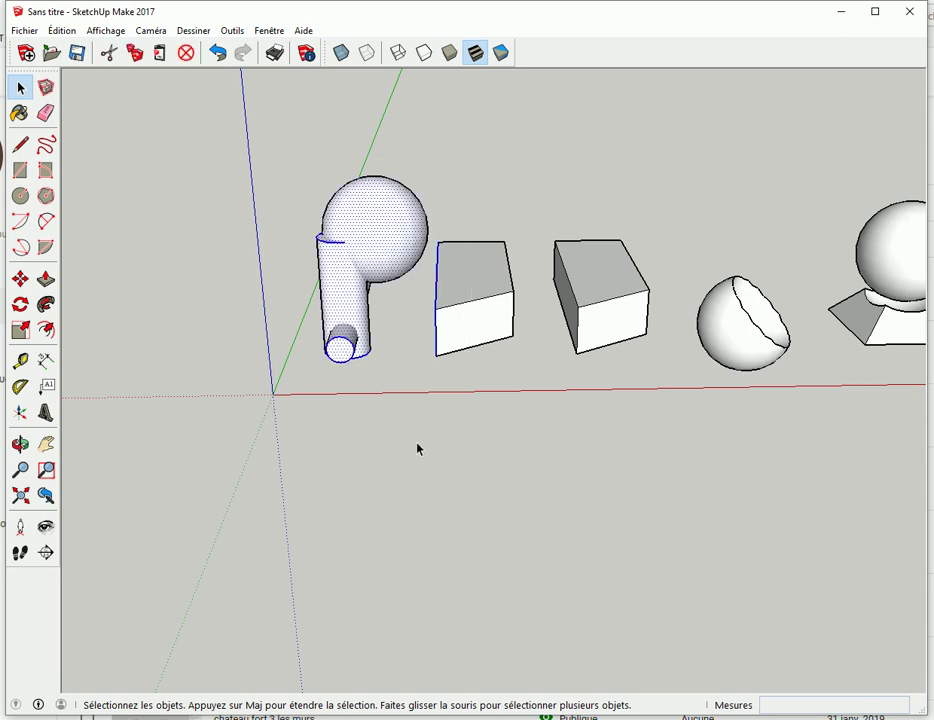
right_click(350, 261)
click(447, 167)
drag(284, 155, 480, 411)
- Intersect the selected faces with Avec la sélection and delete the sphere on top
right_click(358, 221)
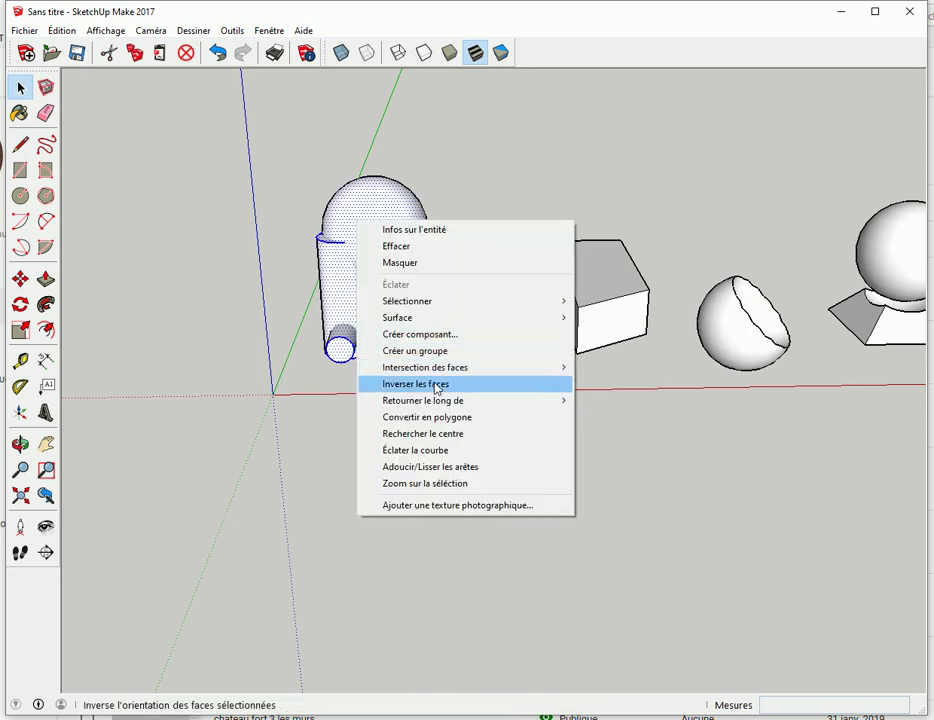
click(617, 384)
click(394, 207)
key(Delete)
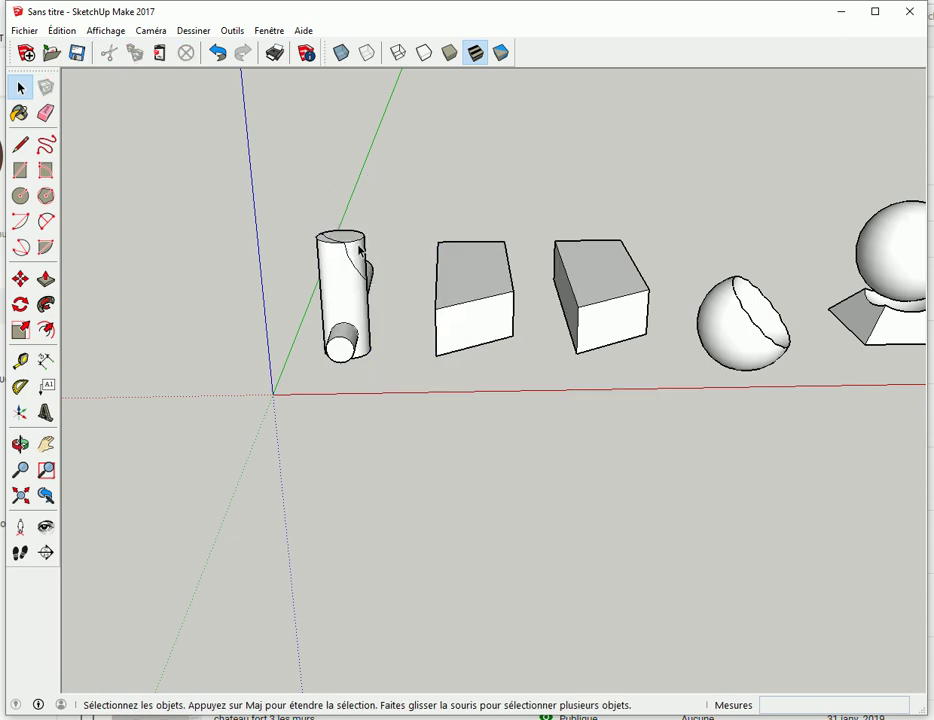
- Delete the cylinder's top cap, the leftover circular edge and the thin cylinder stub
click(358, 248)
key(Delete)
click(351, 342)
key(Delete)
middle_drag(368, 427, 401, 322)
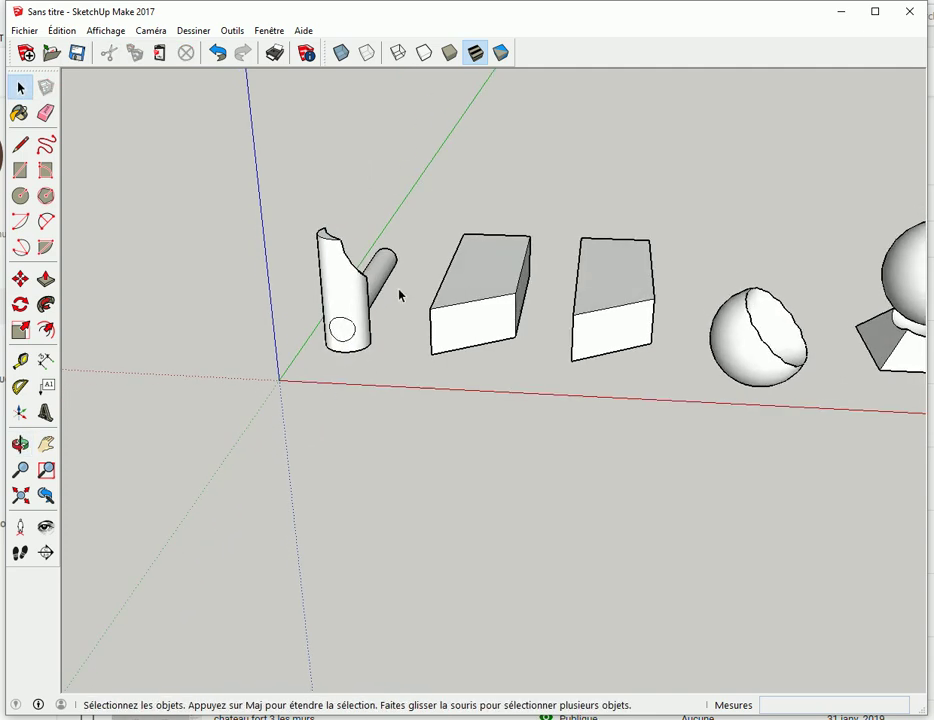
click(393, 257)
key(Delete)
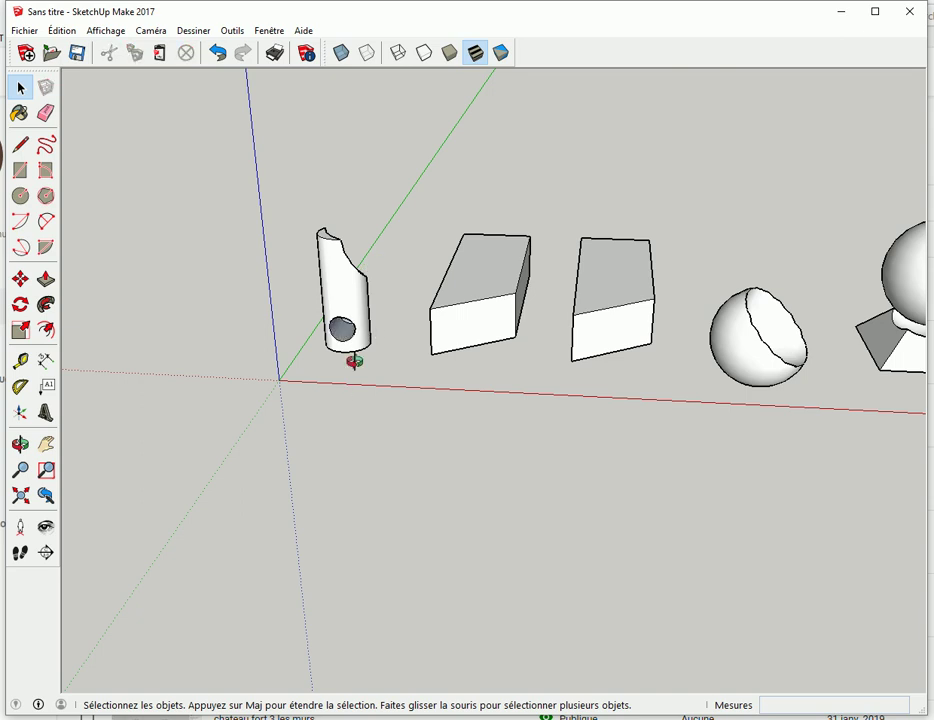
- Flip the hole's inner face and the carved top face to their white front sides
middle_drag(352, 375, 406, 261)
click(381, 380)
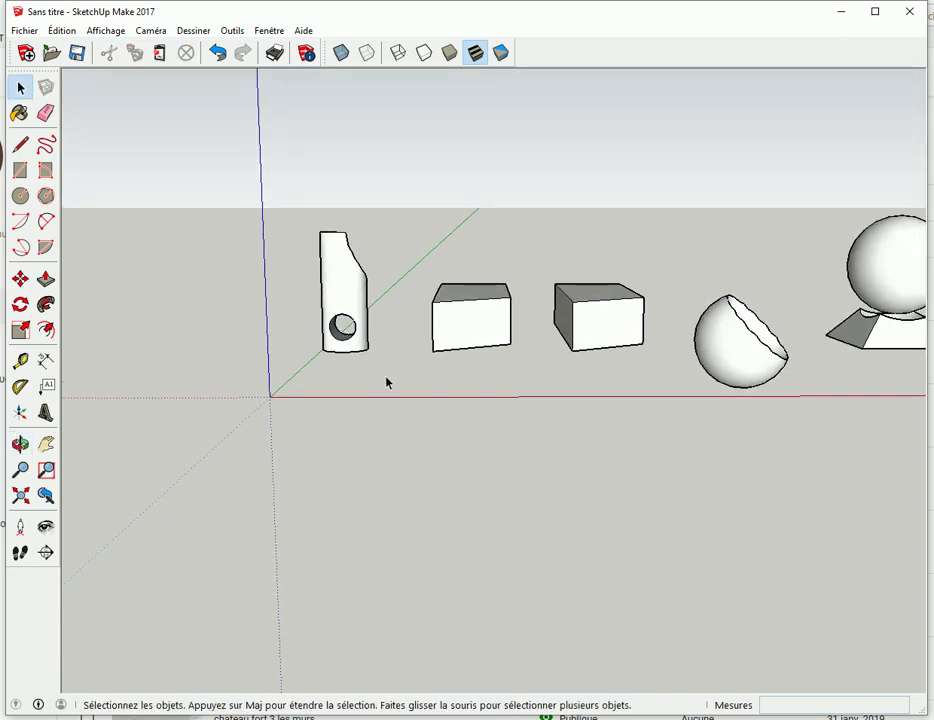
middle_drag(199, 520, 368, 380)
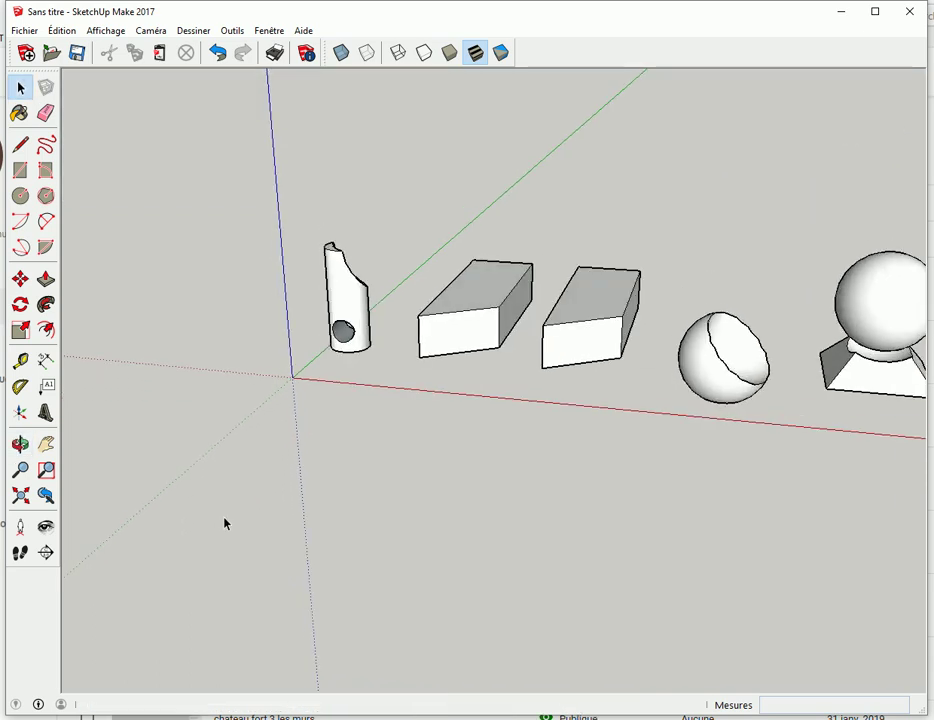
right_click(319, 299)
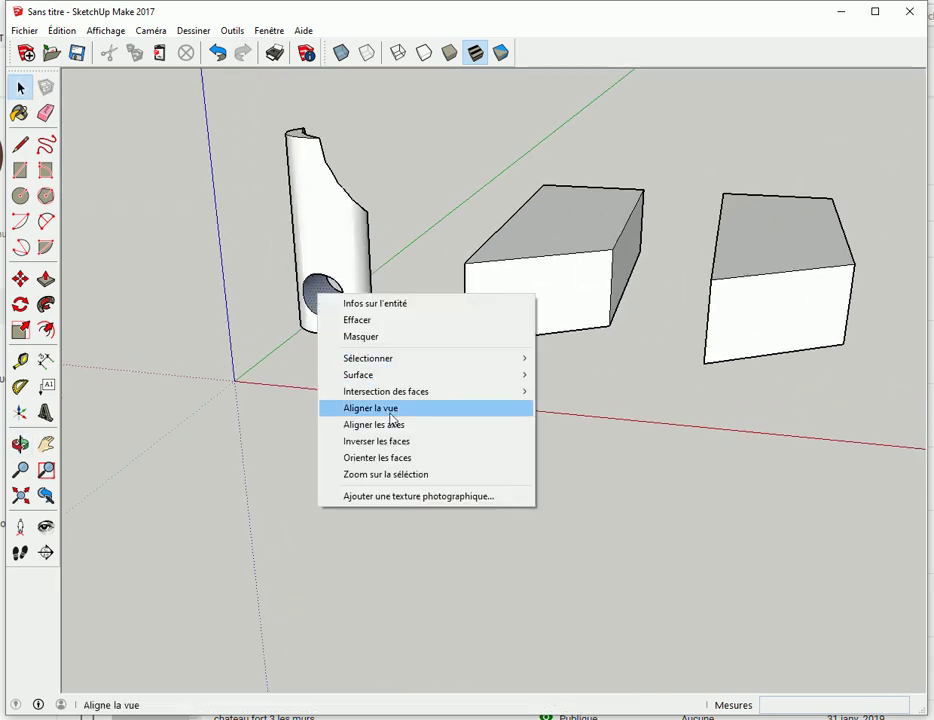
click(393, 443)
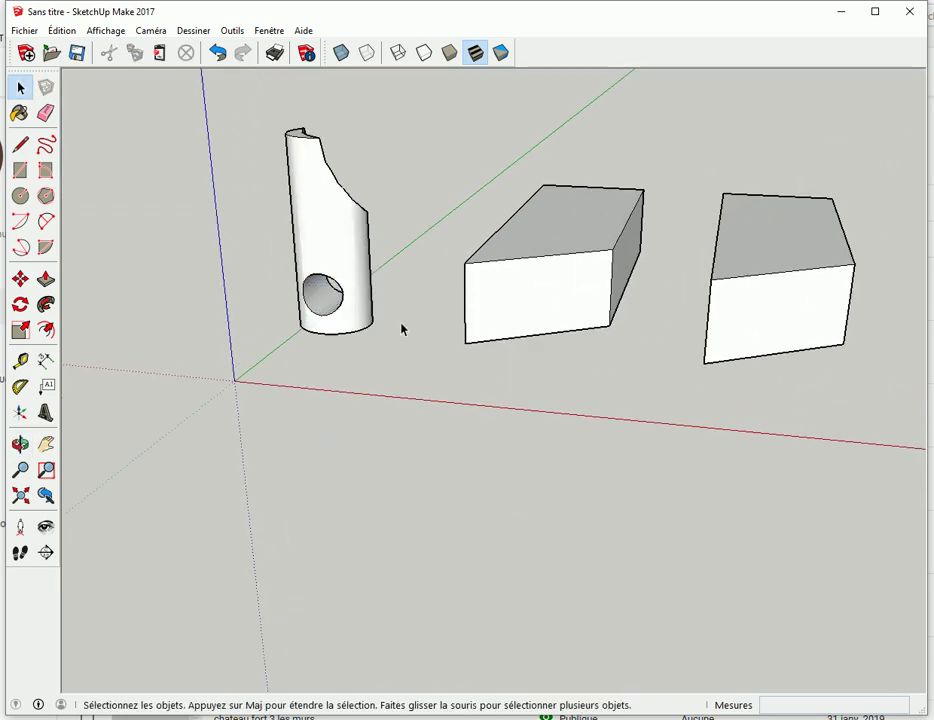
middle_drag(394, 241, 98, 323)
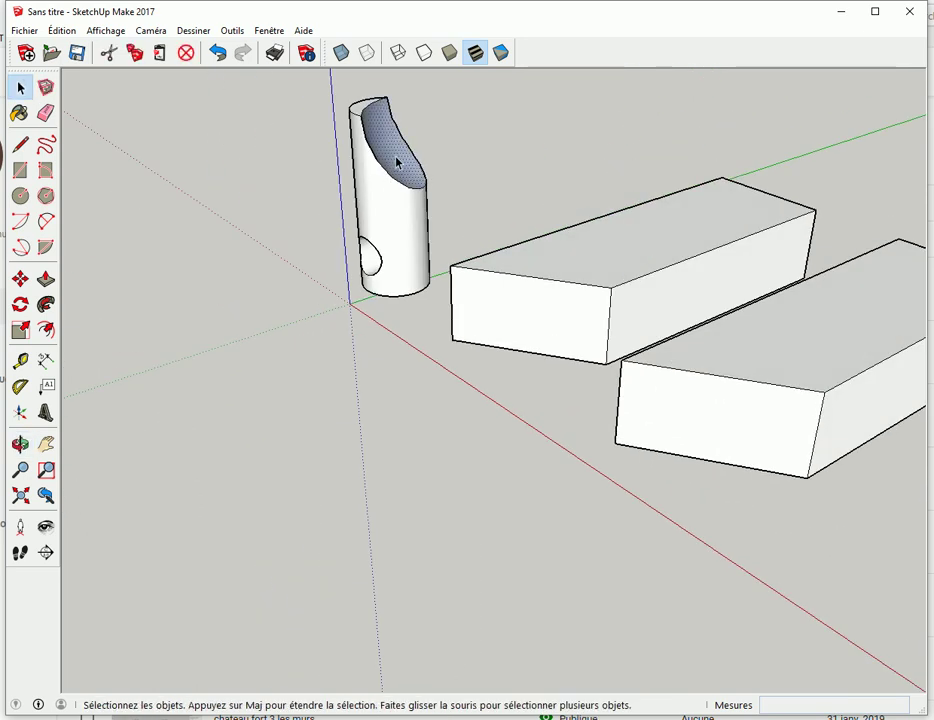
right_click(405, 172)
click(406, 303)
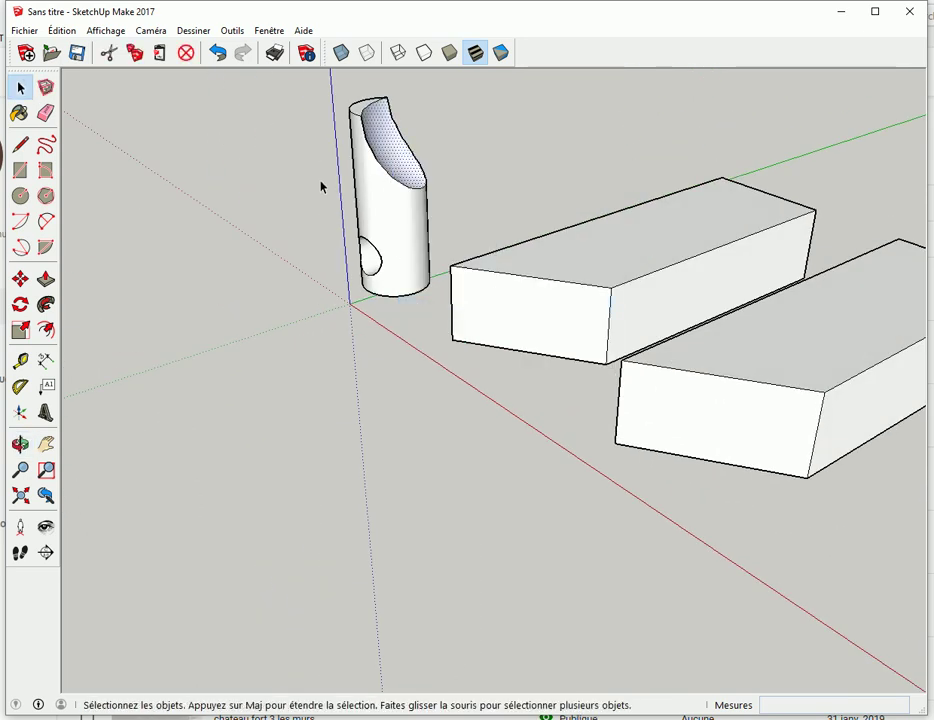
- Check the solids in X-ray, switch it off, and orbit out to the whole row
click(341, 52)
mouse_move(267, 229)
middle_down()
mouse_move(327, 233)
mouse_move(721, 104)
mouse_move(634, 190)
mouse_move(440, 96)
middle_up()
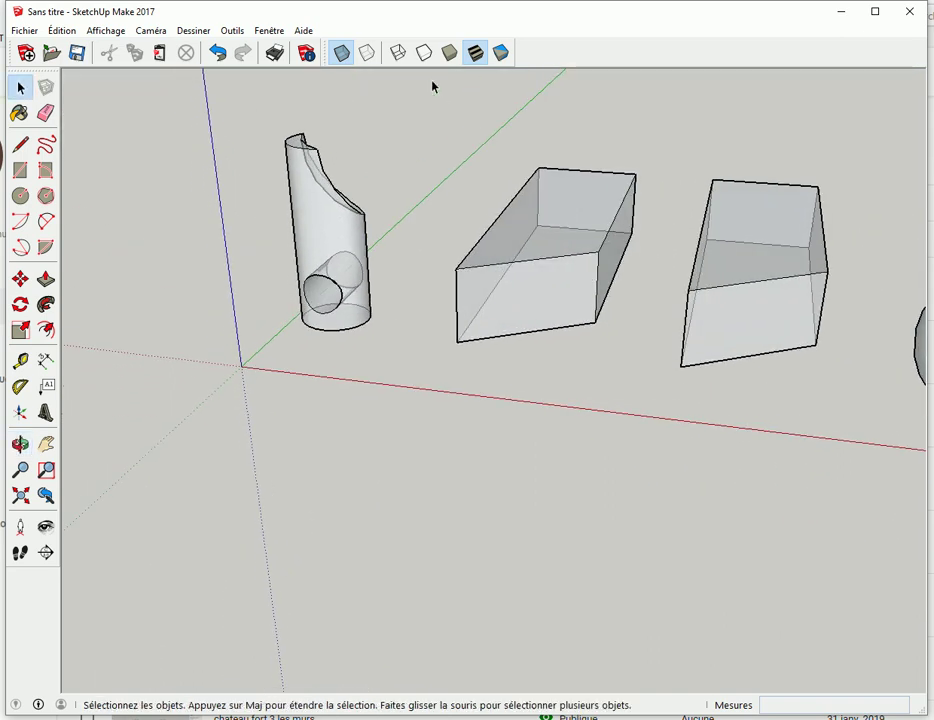
click(341, 52)
scroll(560, 430, down, 3)
mouse_move(590, 465)
middle_down()
mouse_move(334, 486)
mouse_move(246, 505)
mouse_move(287, 485)
middle_up()
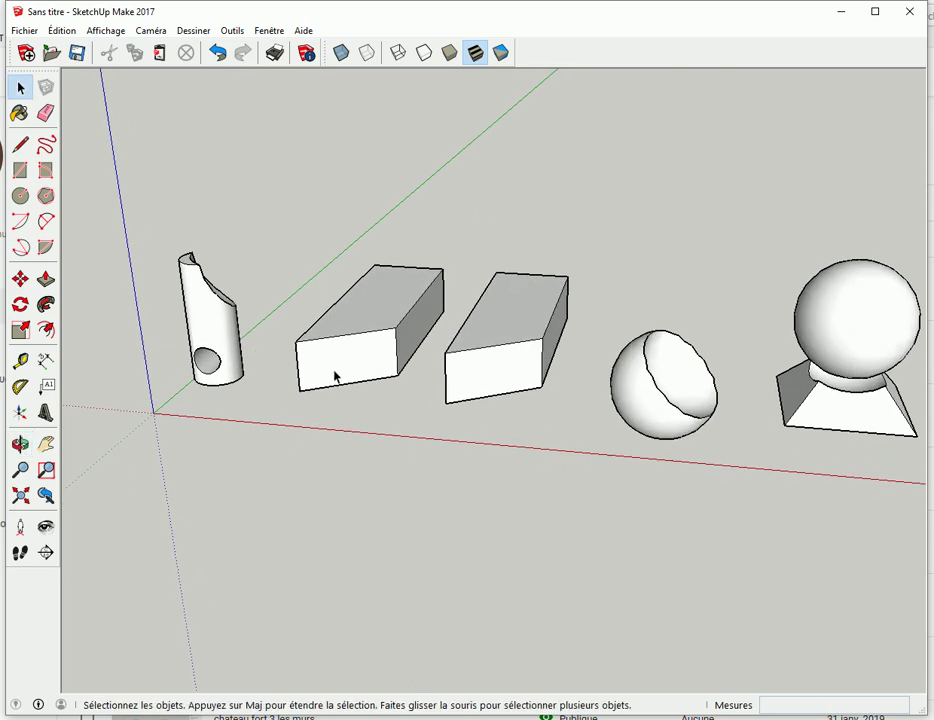
- Draw a small rectangle on the first box's front and push it through to -7252mm
key(r)
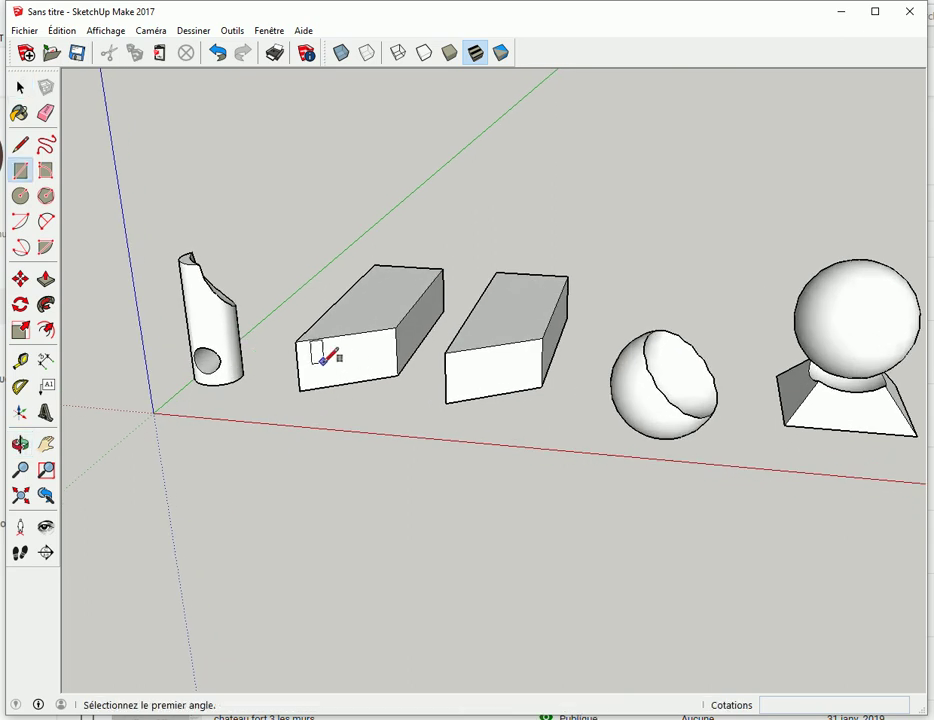
click(321, 354)
click(363, 374)
key(p)
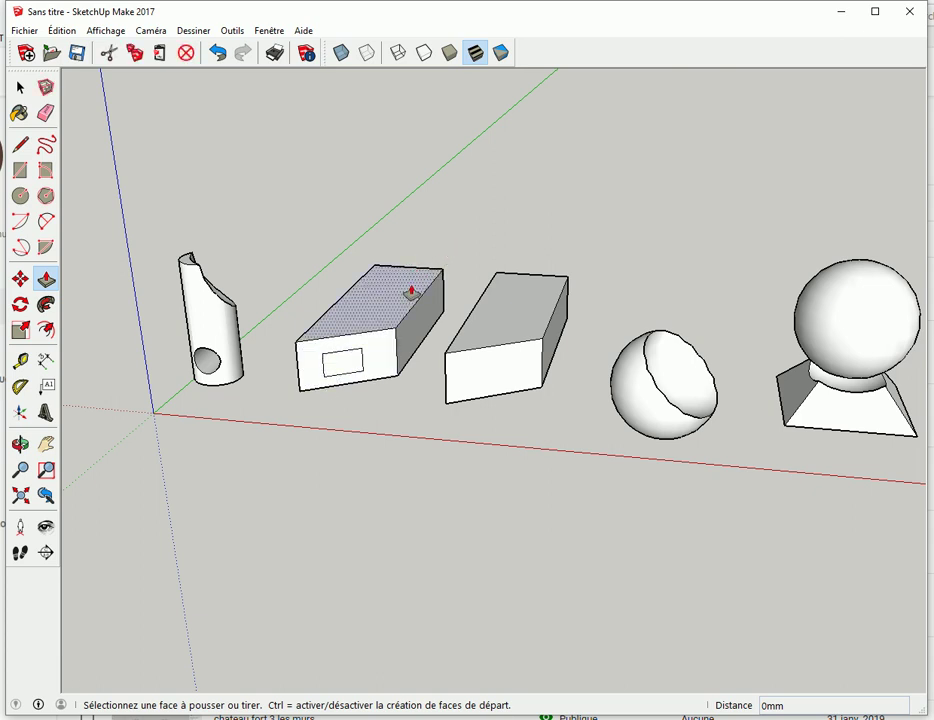
click(336, 373)
mouse_move(318, 421)
middle_down()
mouse_move(396, 442)
mouse_move(590, 423)
middle_up()
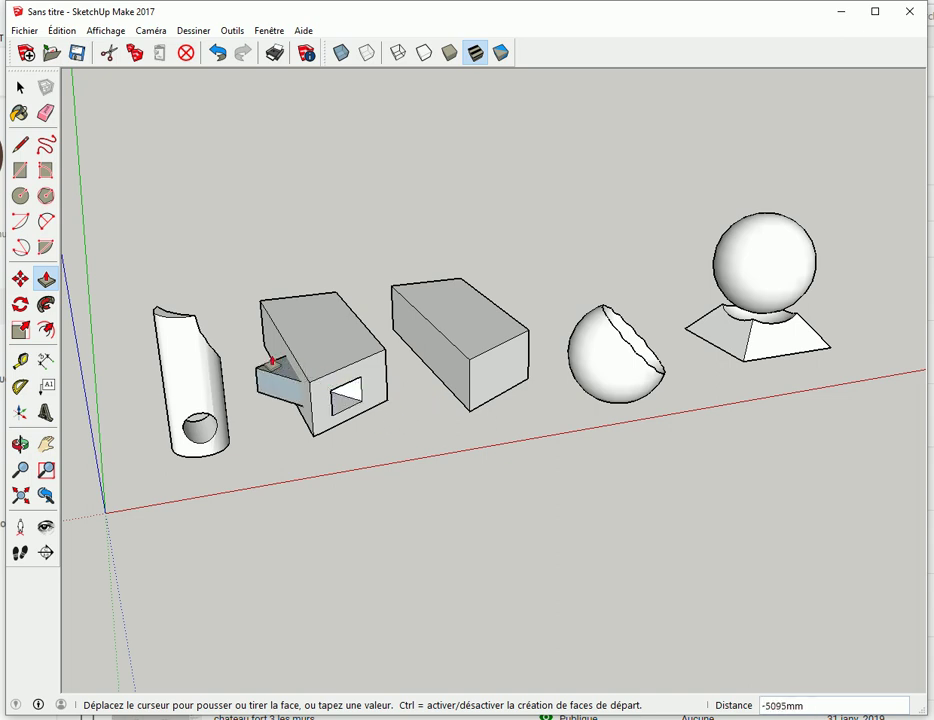
click(246, 352)
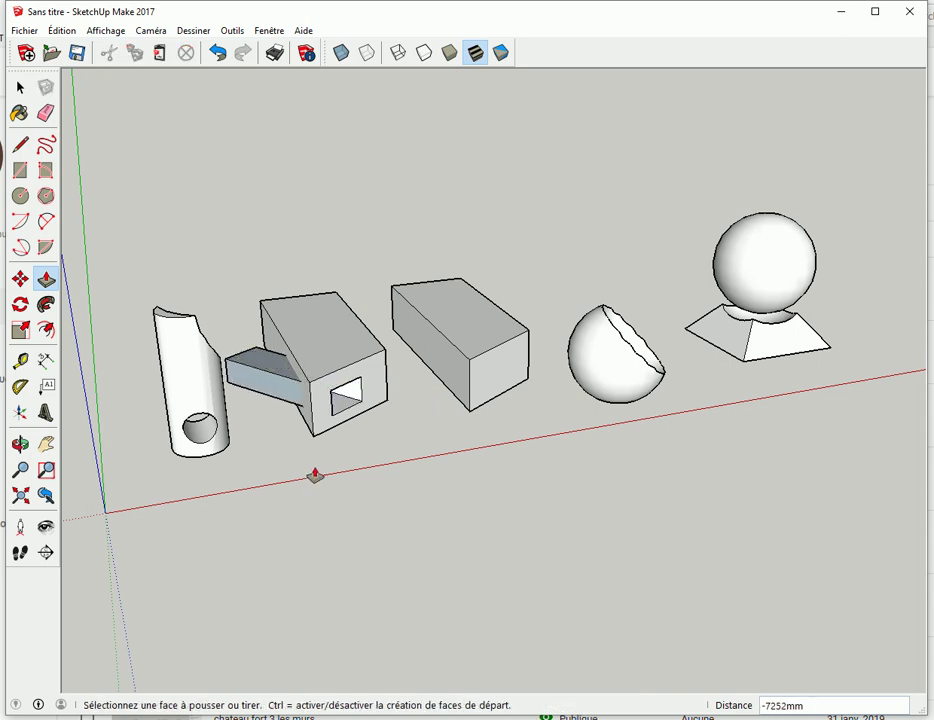
key(space)
mouse_move(404, 467)
middle_down()
mouse_move(219, 552)
mouse_move(295, 229)
middle_up()
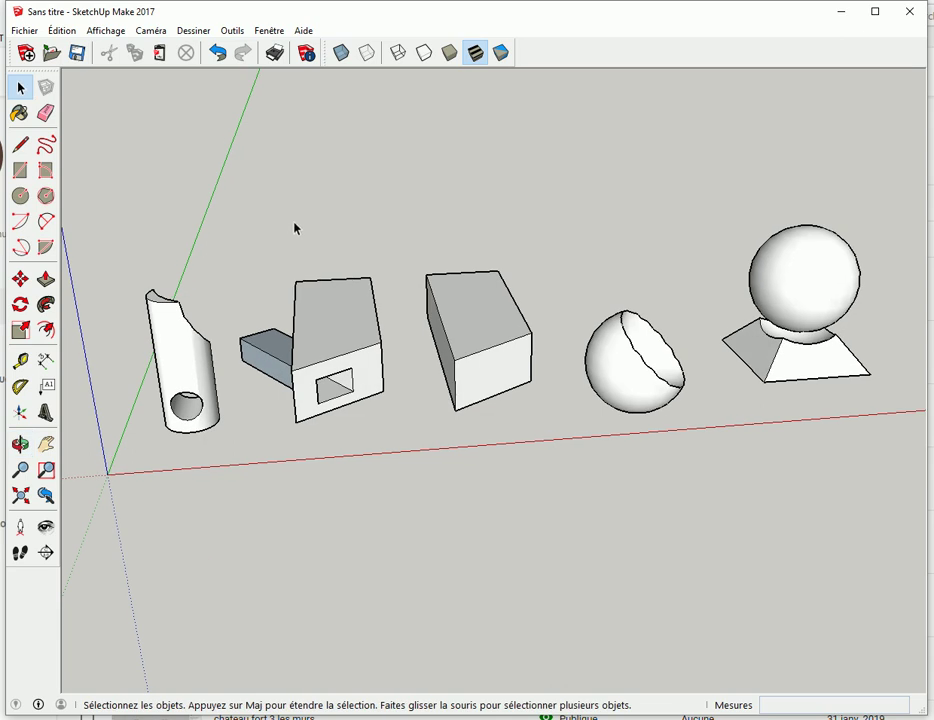
- Intersect the first box with the bar and erase the protruding bar
mouse_move(220, 256)
mouse_down()
mouse_move(309, 386)
mouse_move(392, 427)
mouse_up()
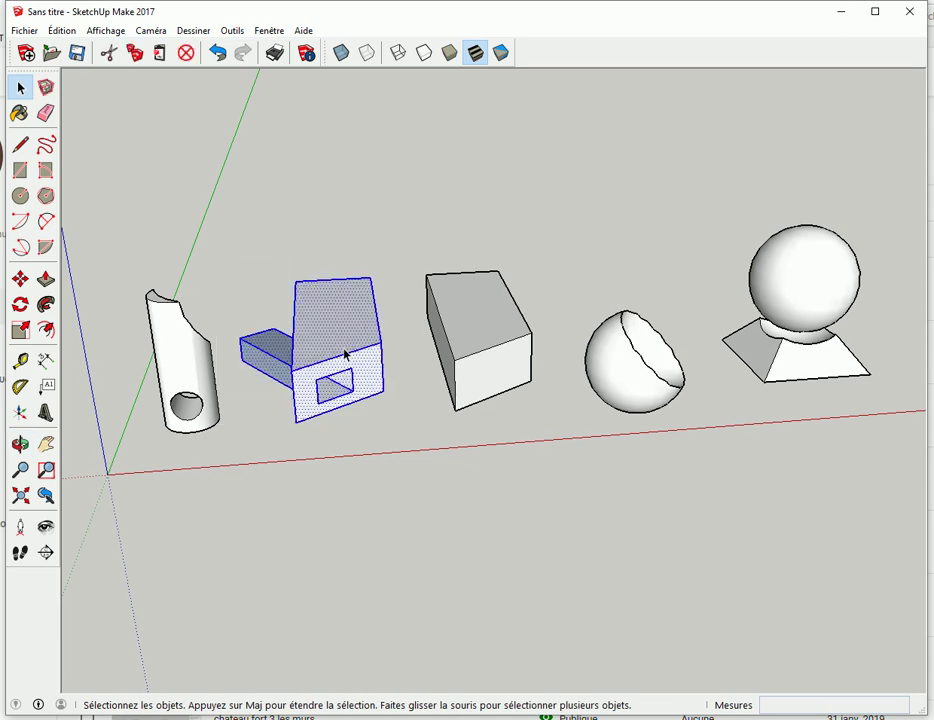
right_click(342, 350)
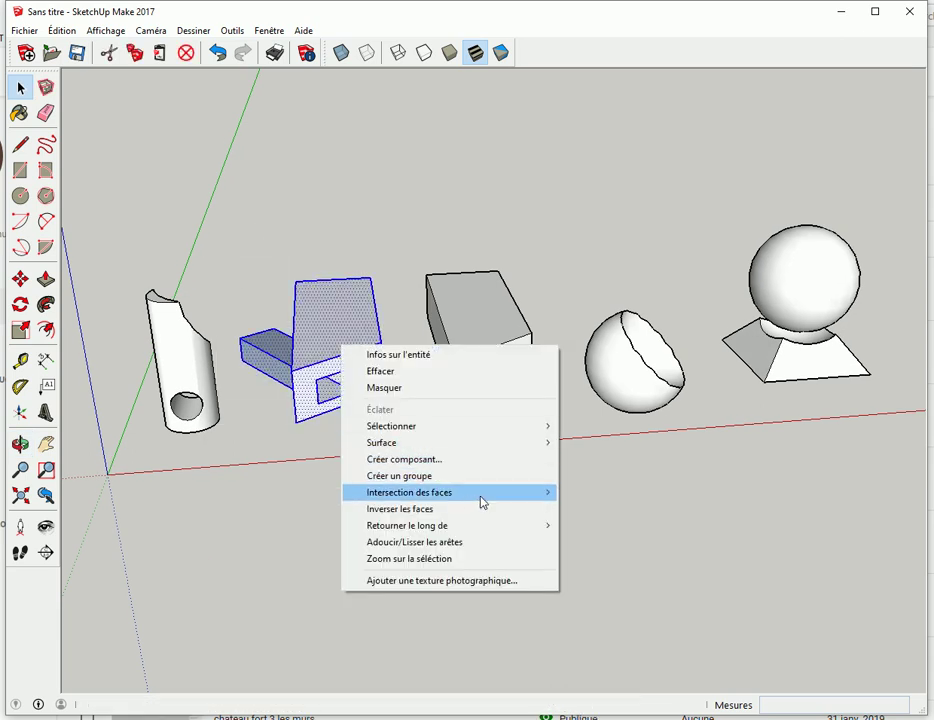
click(598, 512)
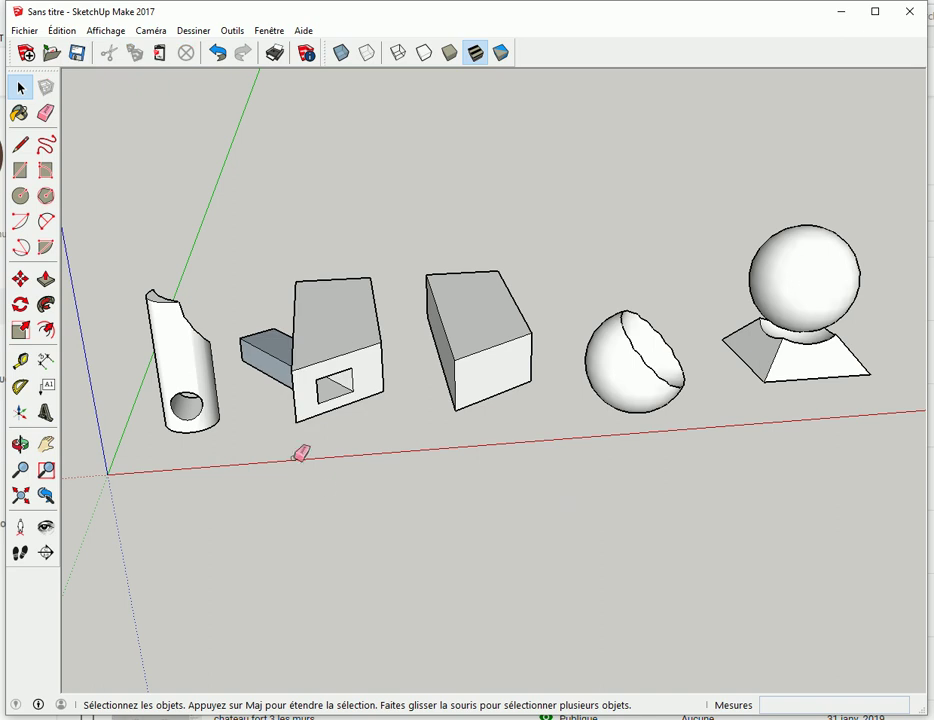
key(e)
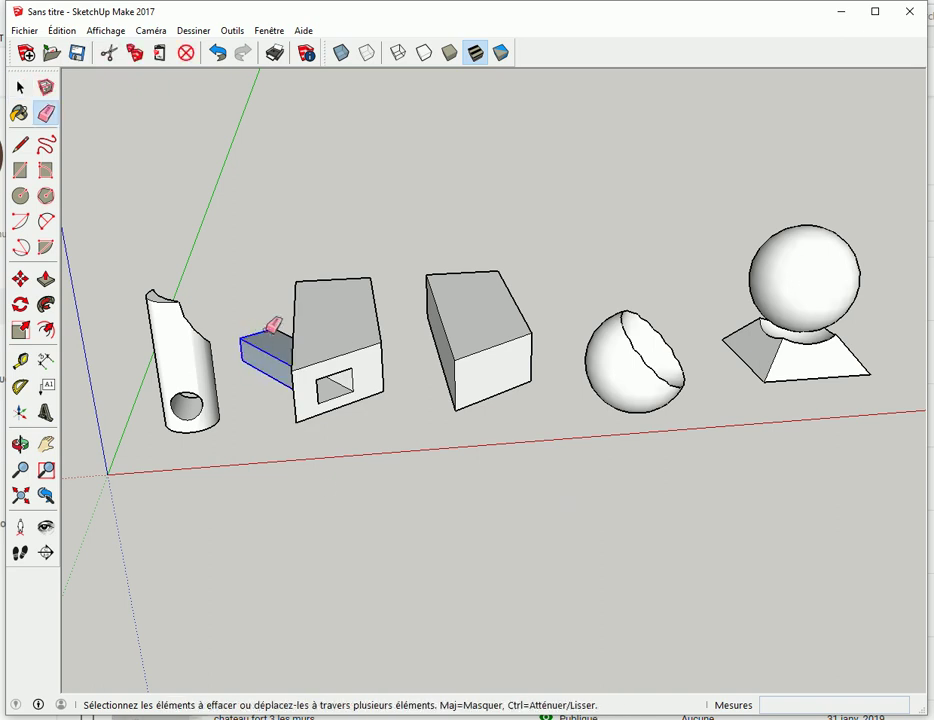
drag(272, 326, 262, 334)
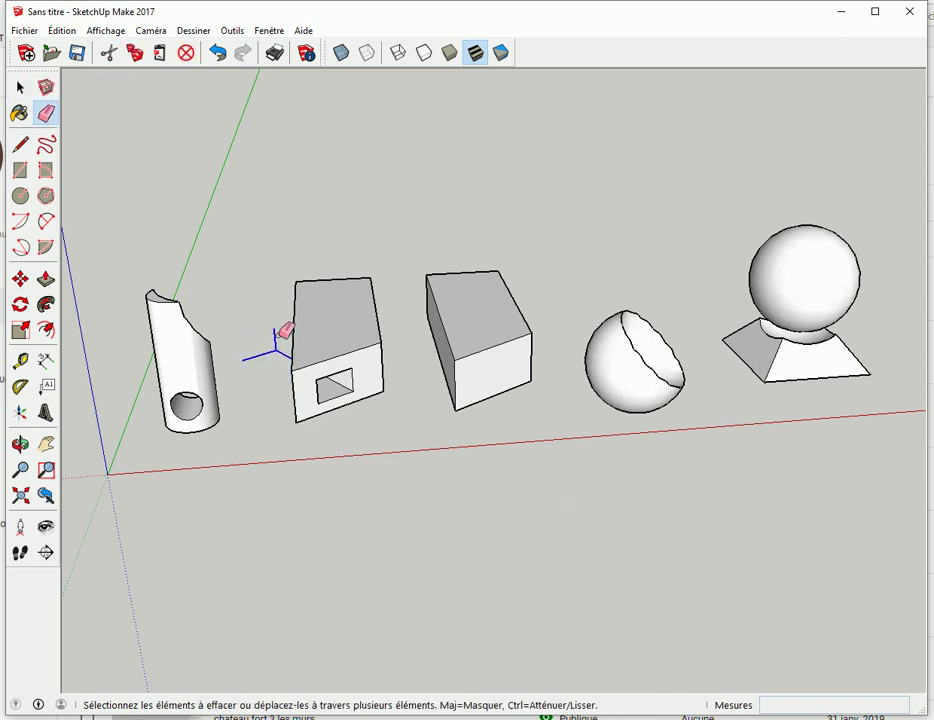
mouse_move(292, 432)
middle_down()
mouse_move(500, 396)
mouse_move(371, 392)
middle_up()
key(space)
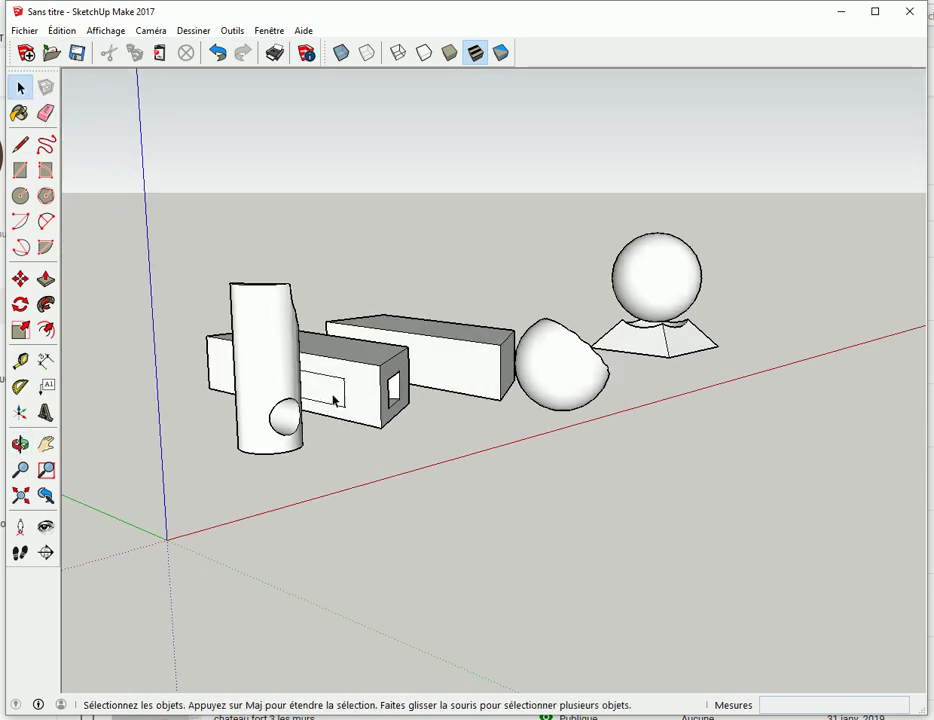
- Inspect the rectangular hole in X-ray, then turn X-ray off and face the second box
mouse_move(471, 461)
middle_down()
mouse_move(126, 552)
mouse_move(250, 400)
middle_up()
click(341, 52)
mouse_move(426, 258)
middle_down()
mouse_move(244, 417)
mouse_move(304, 396)
middle_up()
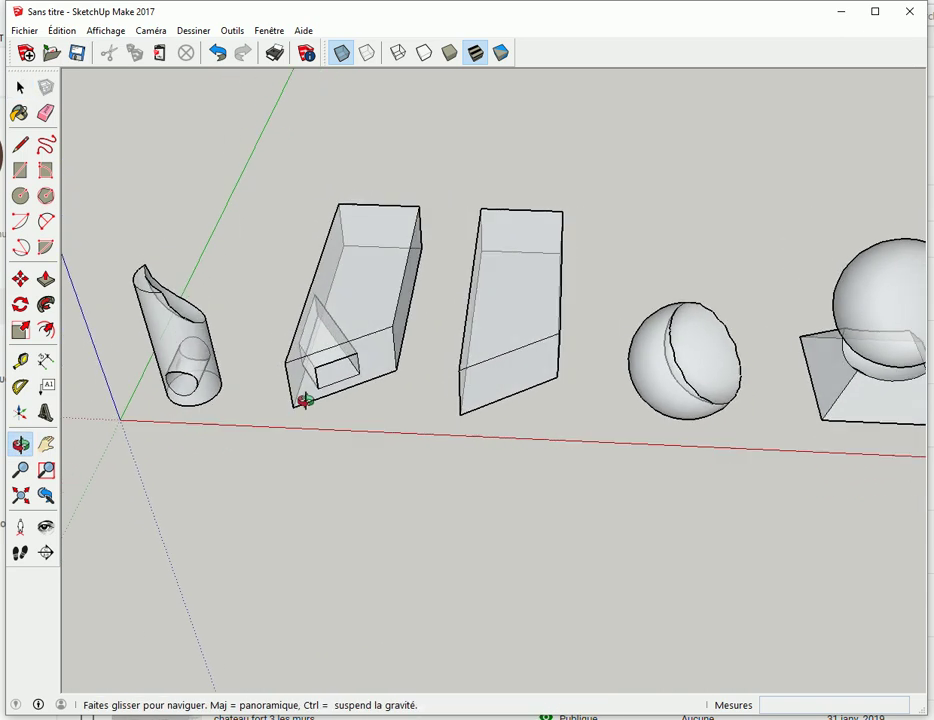
click(341, 55)
scroll(786, 187, up, 1)
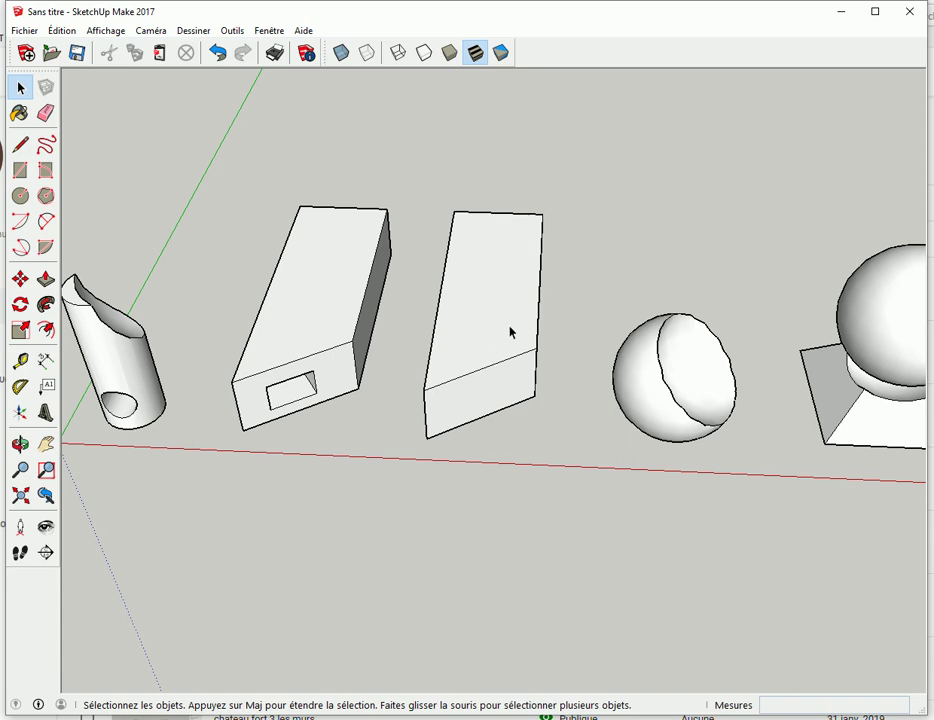
mouse_move(686, 236)
middle_down()
mouse_move(709, 438)
mouse_move(226, 366)
middle_up()
- Draw a small circle on the second box's end and push it through the box
key(c)
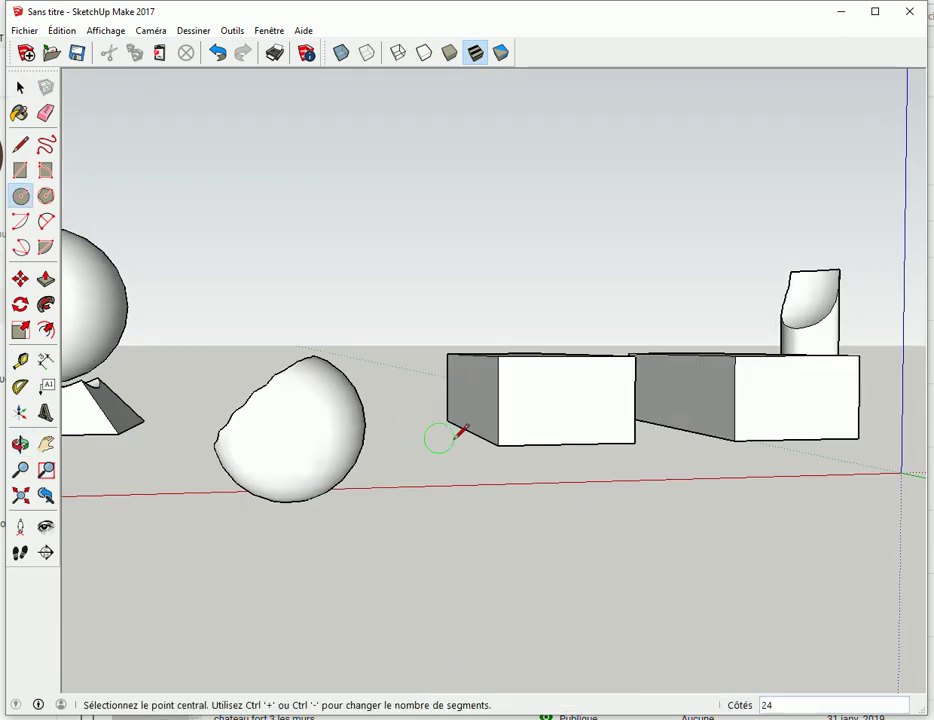
click(555, 397)
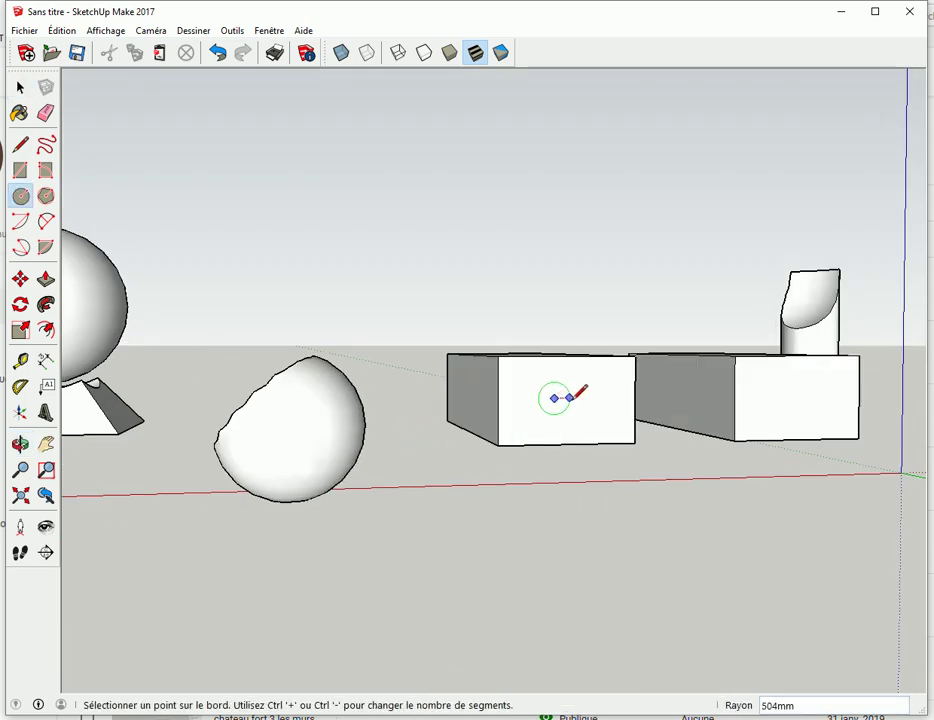
click(569, 396)
scroll(552, 505, down, 1)
middle_drag(552, 505, 559, 607)
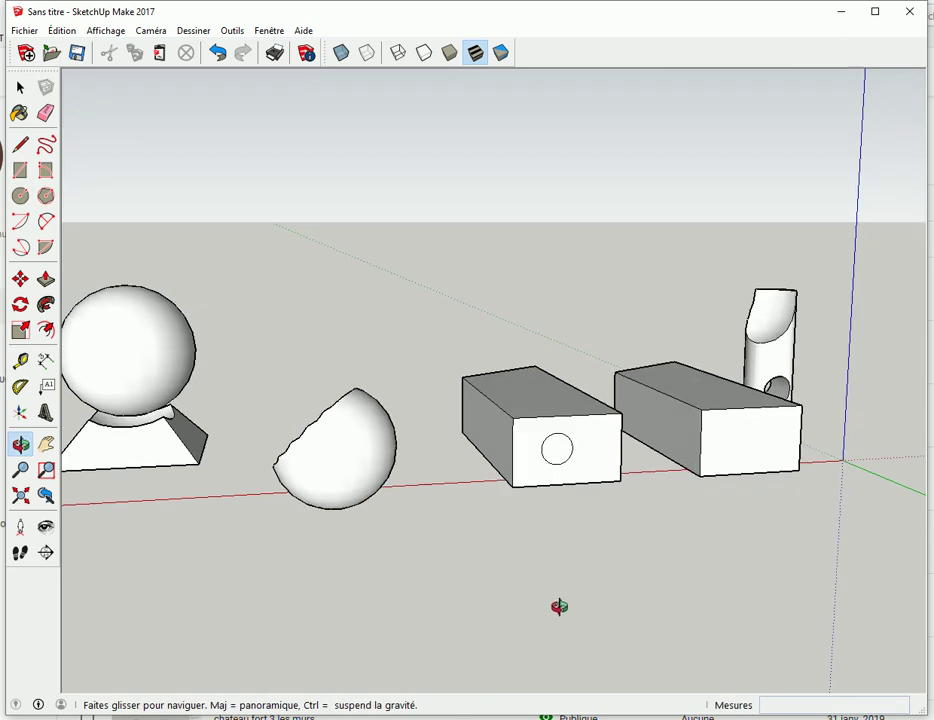
key(p)
click(559, 466)
click(452, 378)
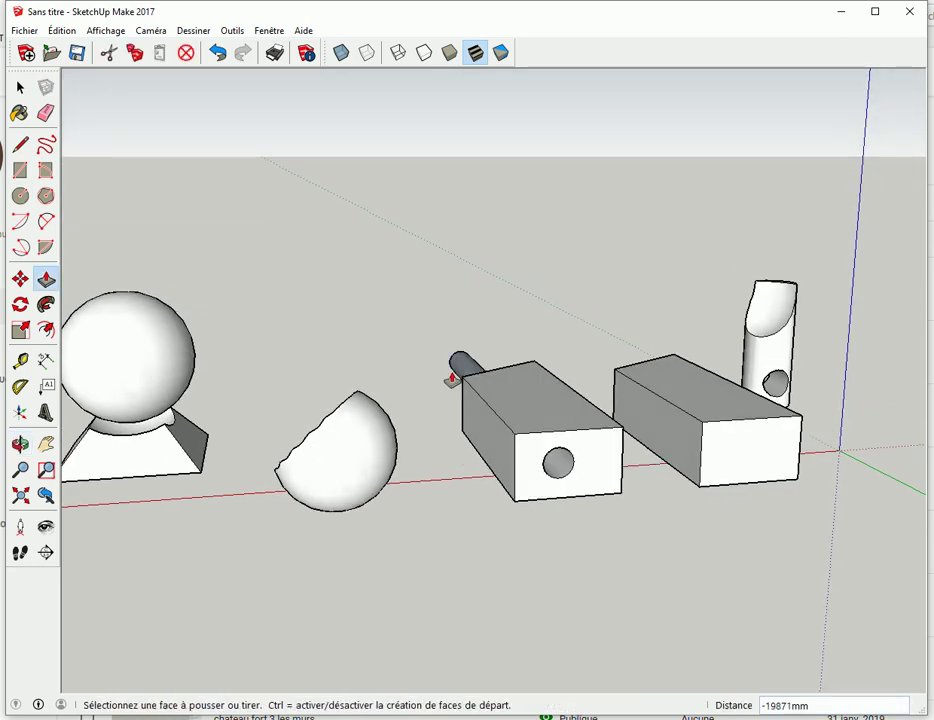
key(space)
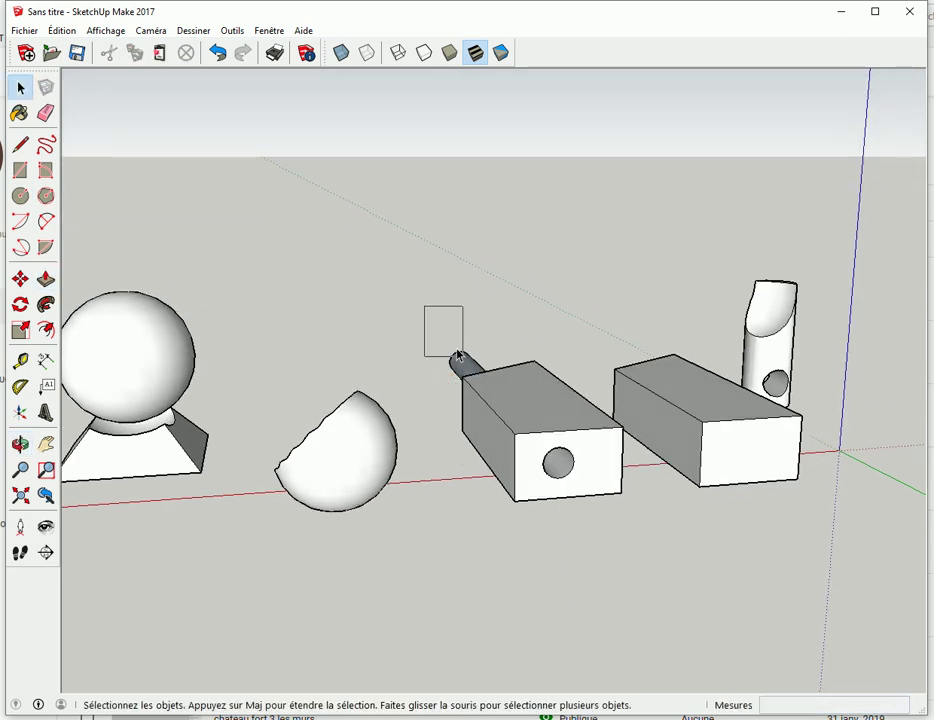
- Intersect the box with the rod using Avec la sélection and erase the protruding cylinder
drag(457, 355, 644, 542)
right_click(522, 413)
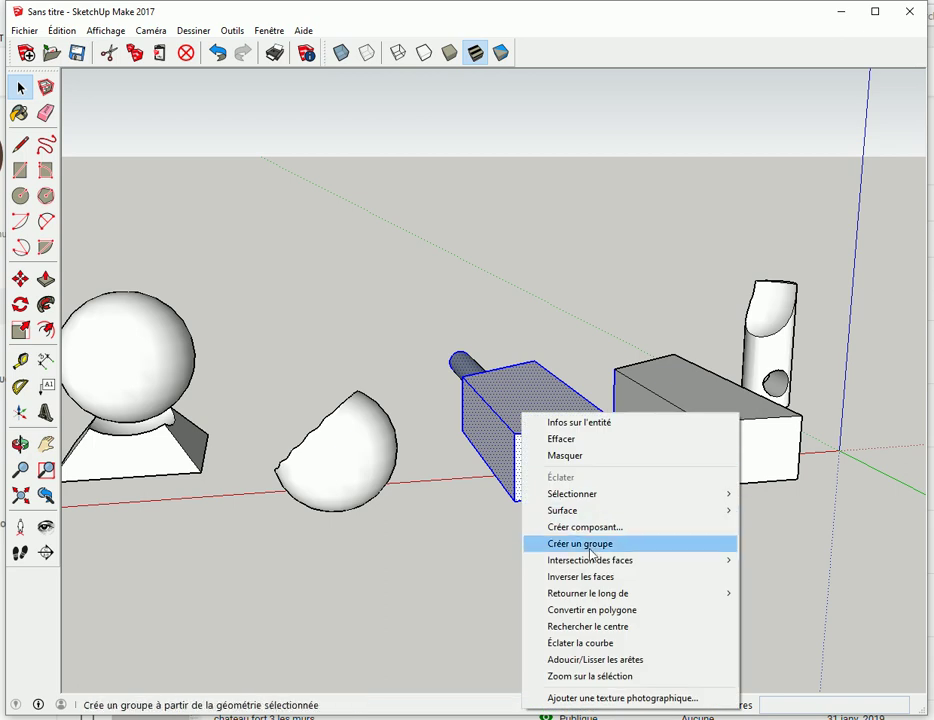
mouse_move(590, 560)
click(767, 578)
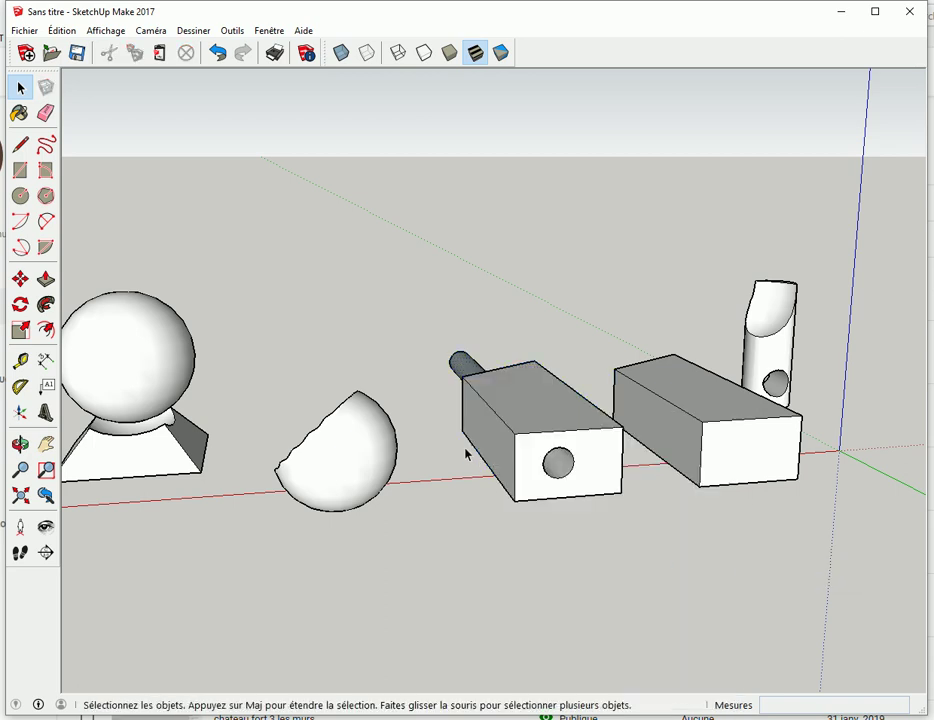
key(e)
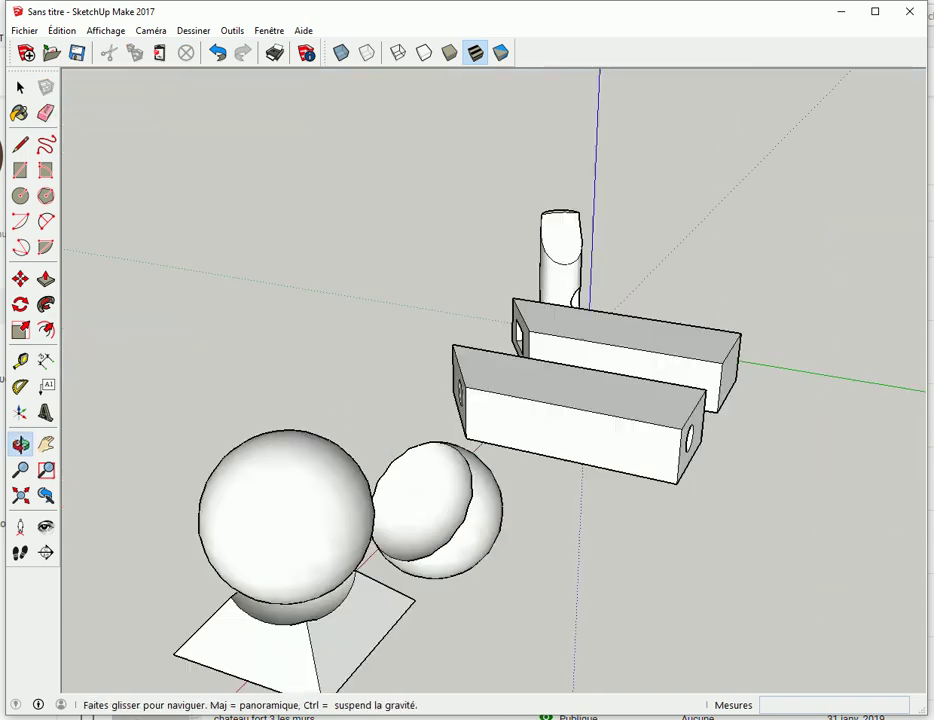
mouse_move(440, 371)
middle_down()
mouse_move(317, 377)
mouse_move(661, 373)
mouse_move(477, 407)
middle_up()
key(space)
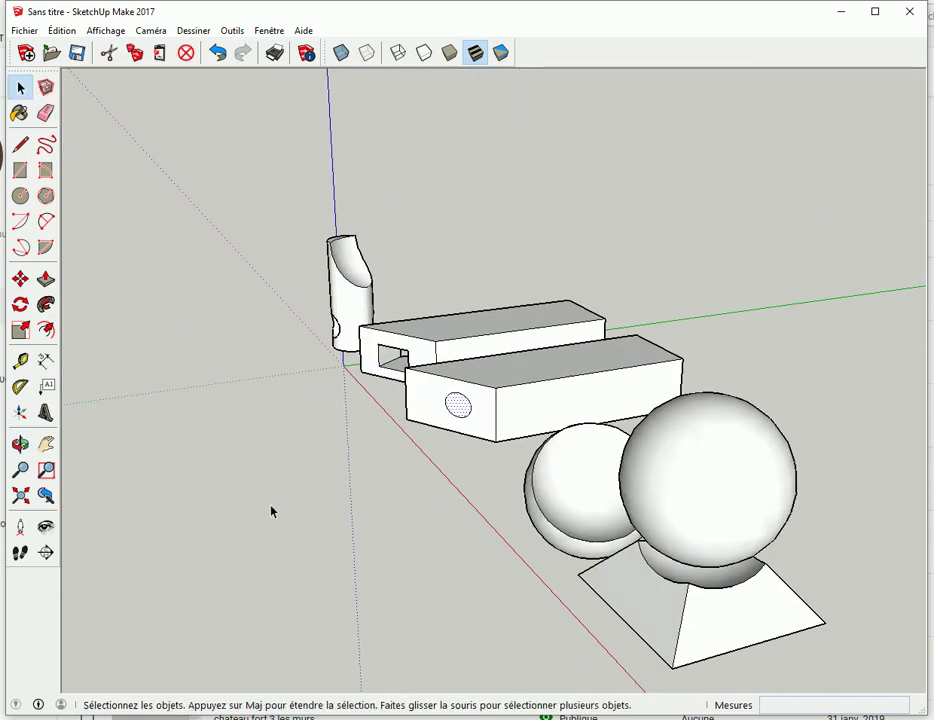
click(220, 515)
mouse_move(363, 482)
middle_down()
mouse_move(667, 390)
mouse_move(407, 204)
middle_up()
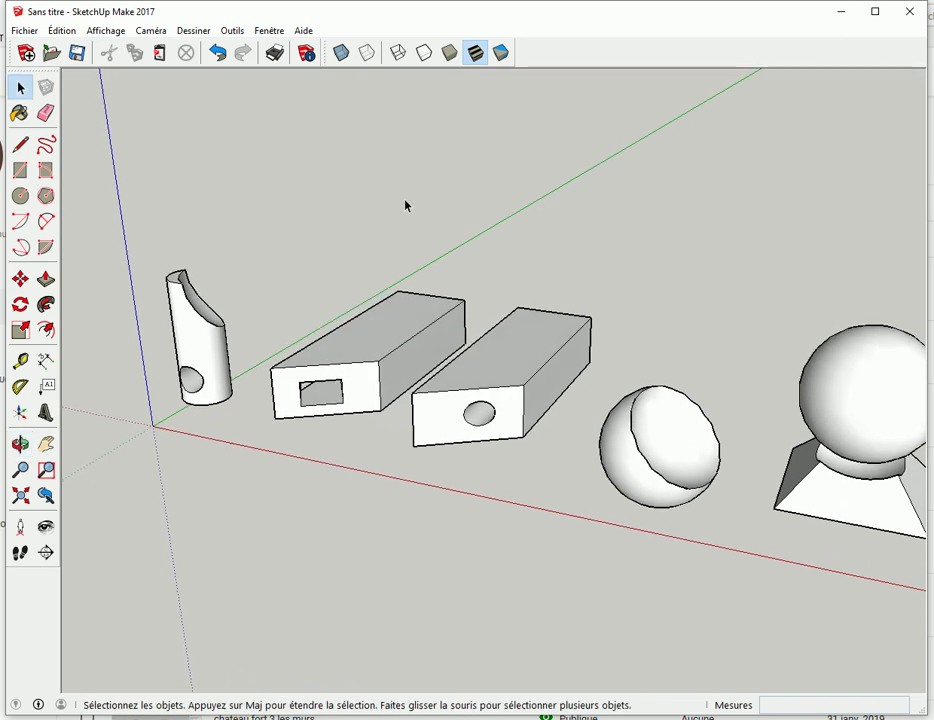
click(341, 52)
mouse_move(380, 140)
middle_down()
mouse_move(359, 179)
mouse_move(496, 309)
mouse_move(573, 425)
mouse_move(540, 427)
mouse_move(382, 138)
middle_up()
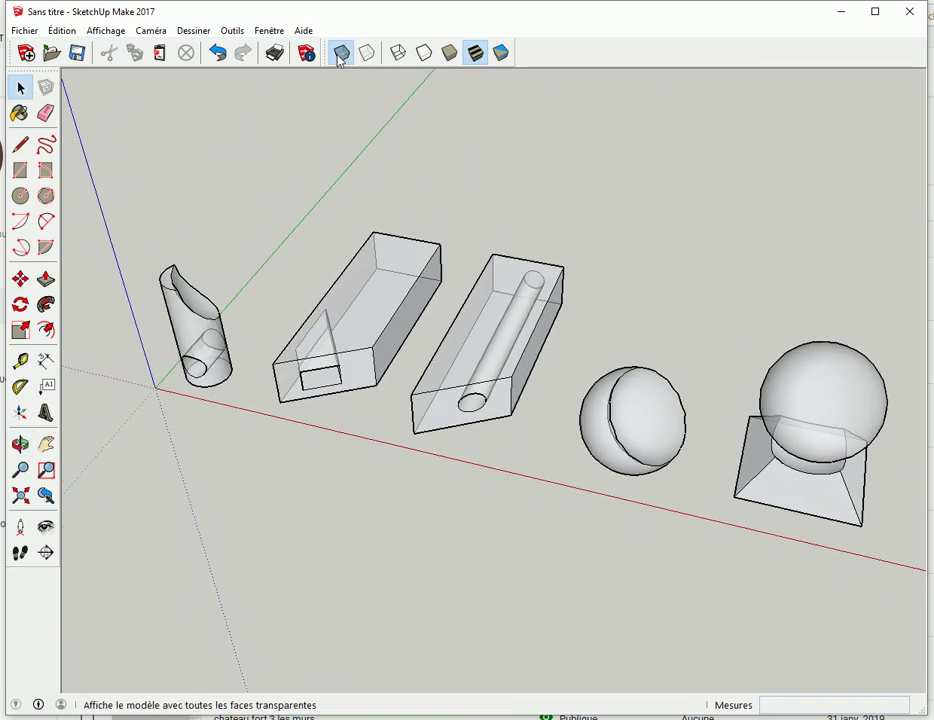
click(341, 52)
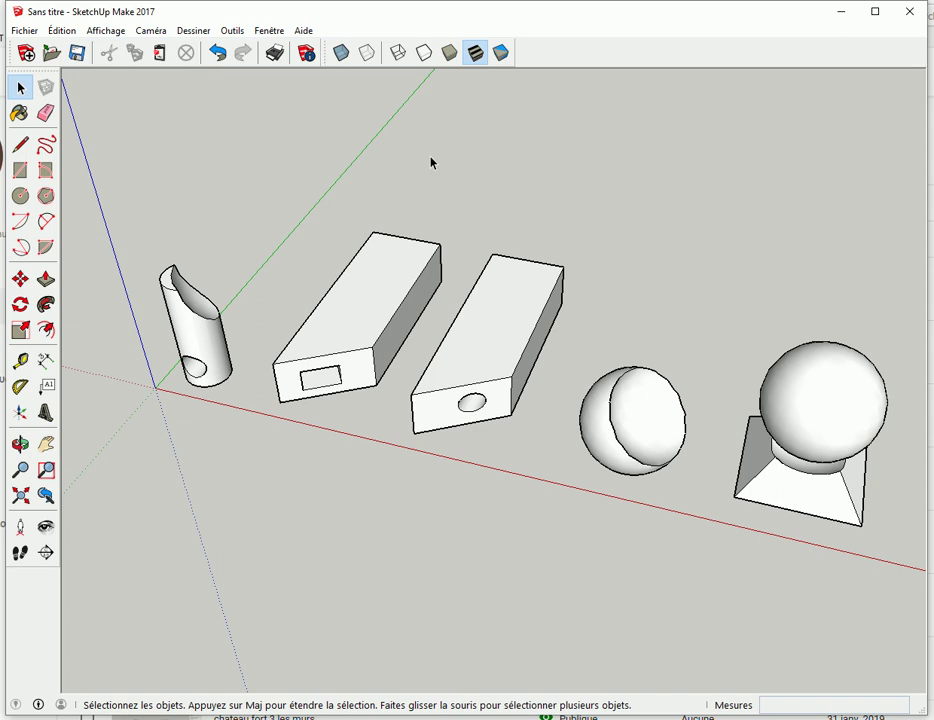